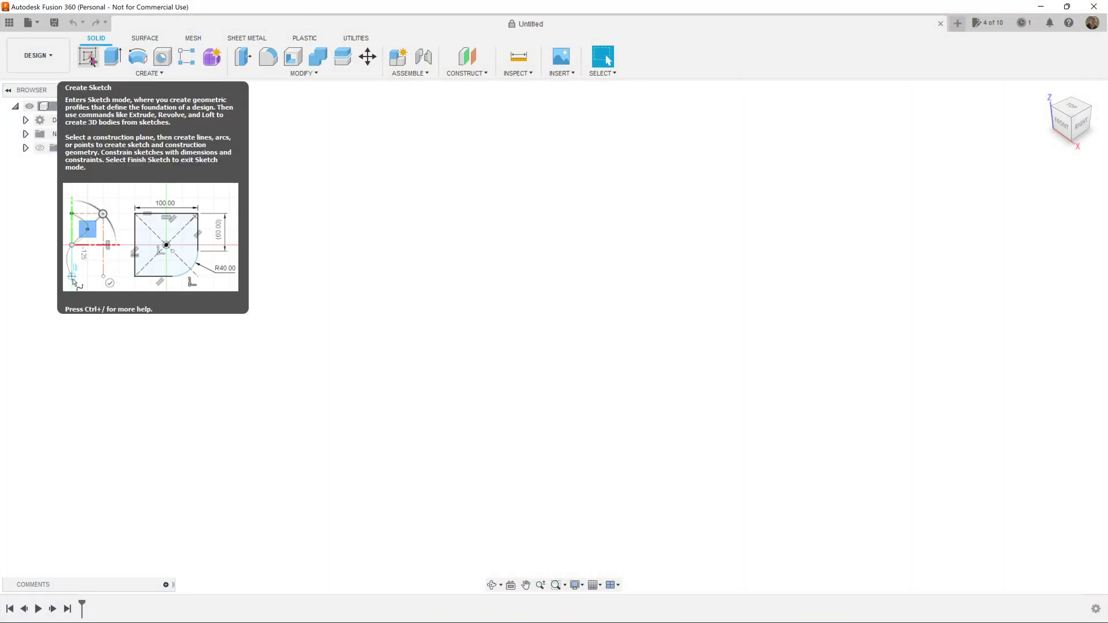
Step: Start a new sketch on the horizontal XY ground plane
left_click(87, 57)
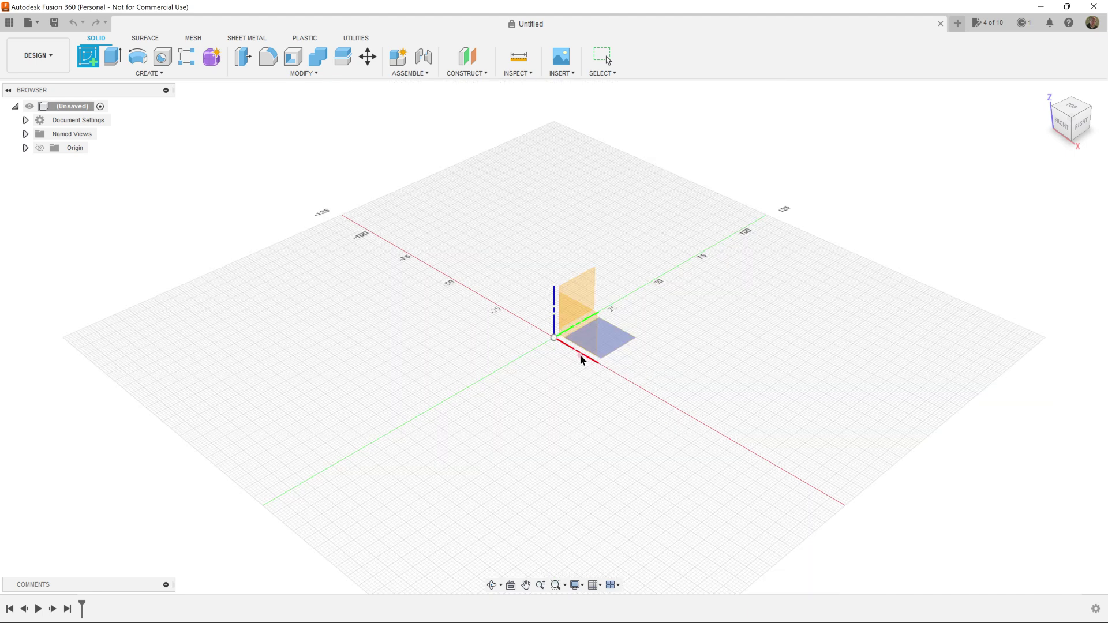
left_click(581, 359)
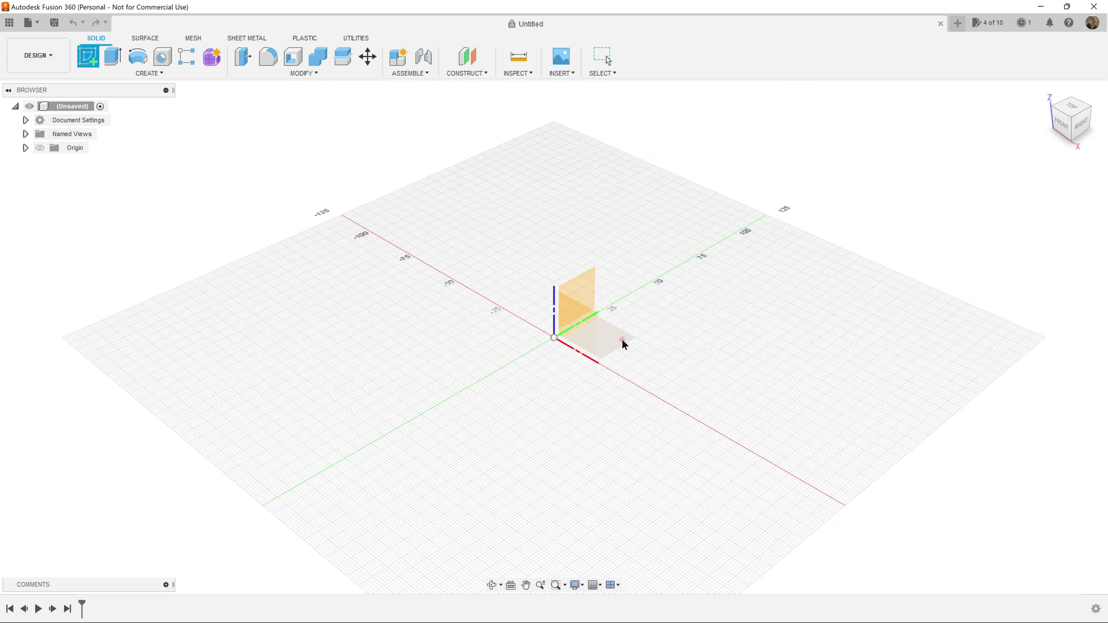
Step: Draw a centre rectangle at the origin, 150 mm wide and 60 mm tall
left_click(622, 342)
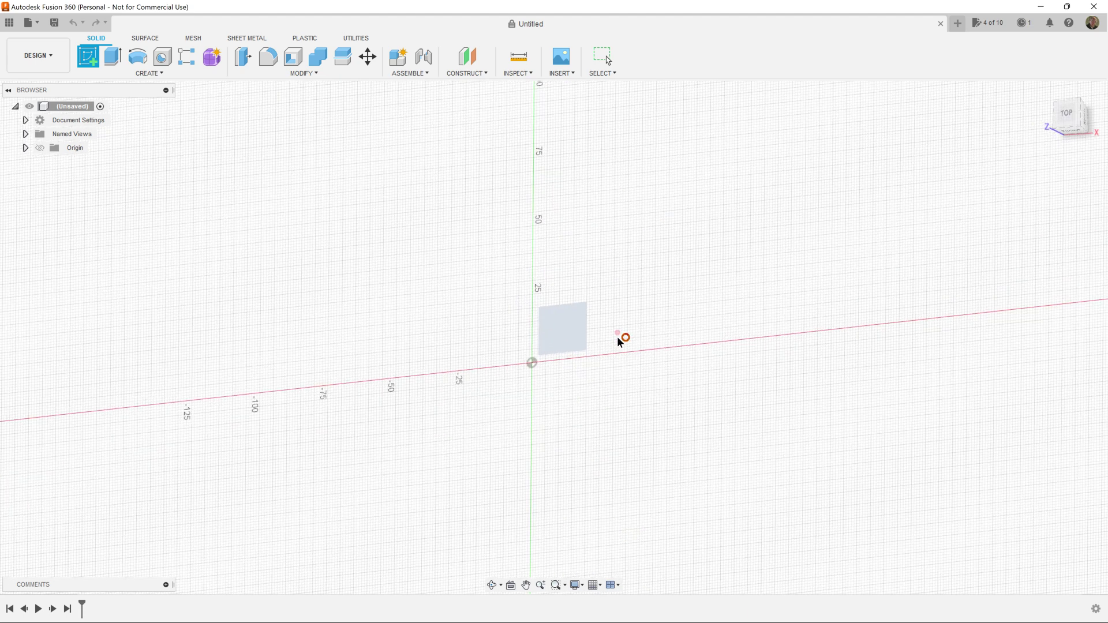
left_click(146, 74)
mouse_move(148, 102)
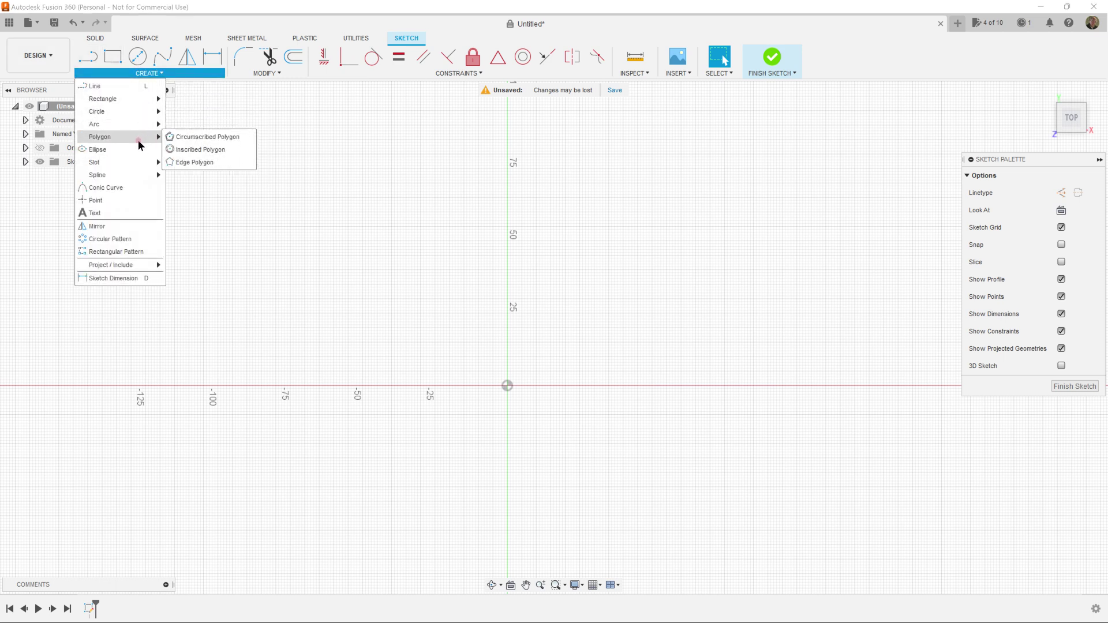
left_click(196, 100)
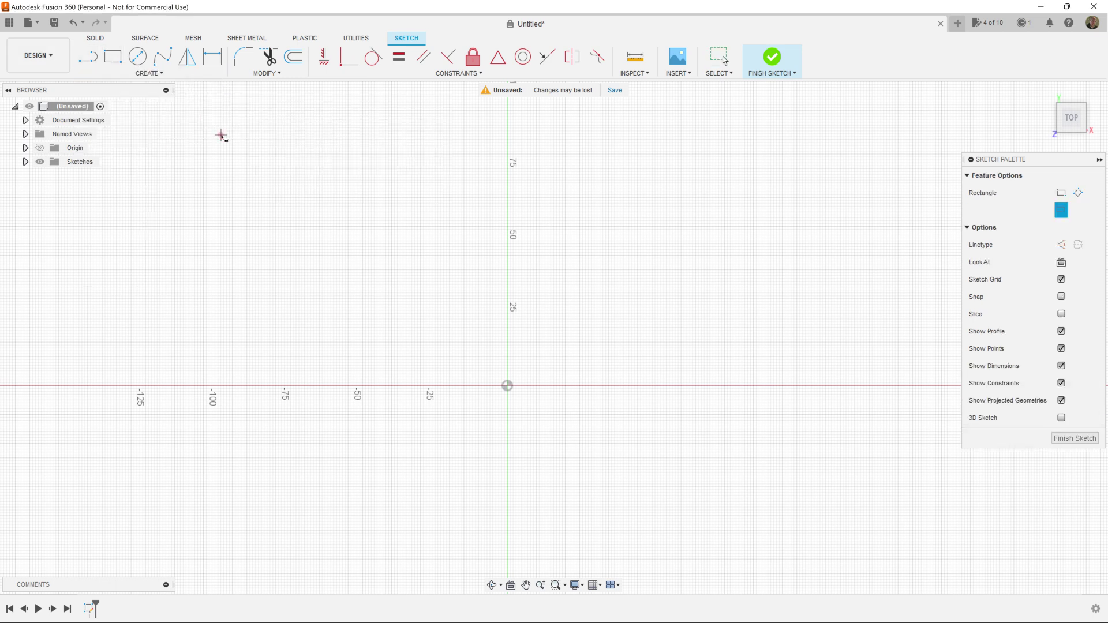
left_click(507, 386)
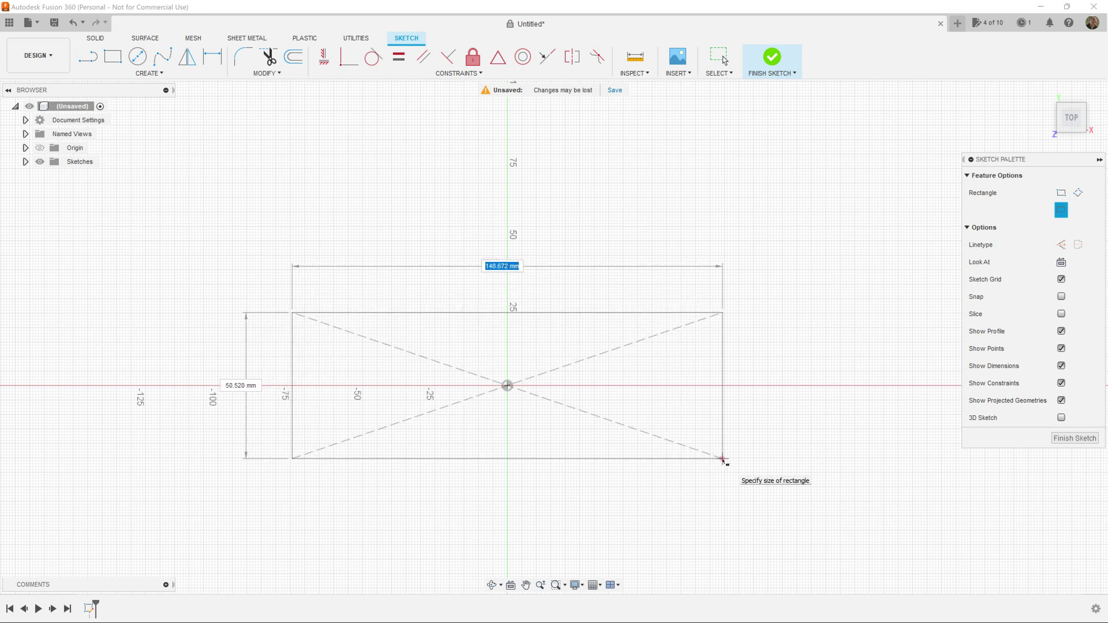
type("150")
key("Tab")
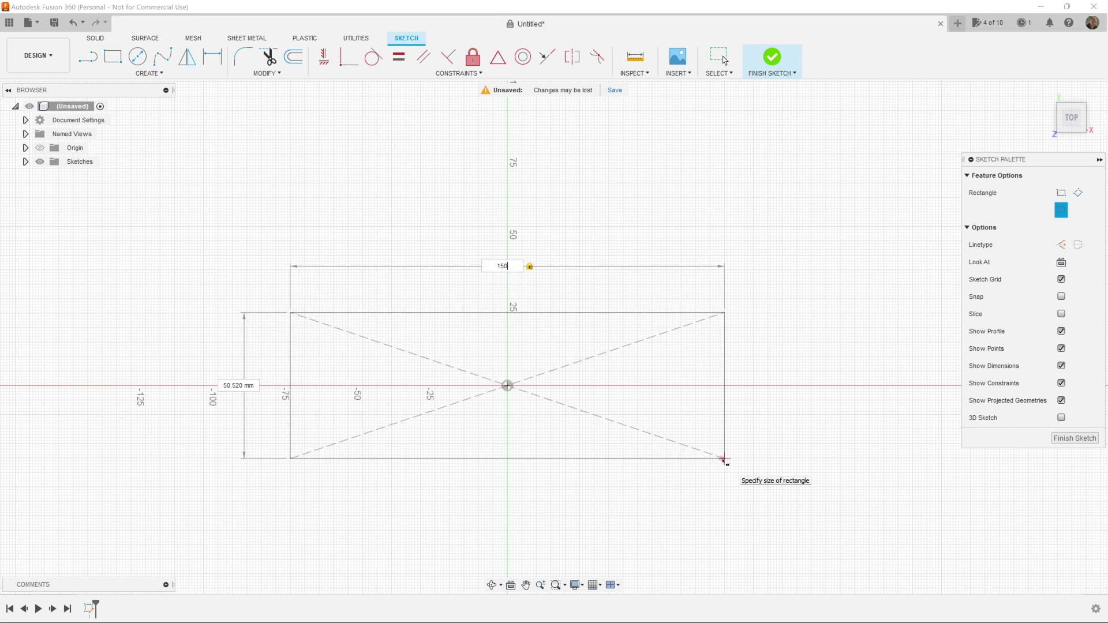
key("Tab")
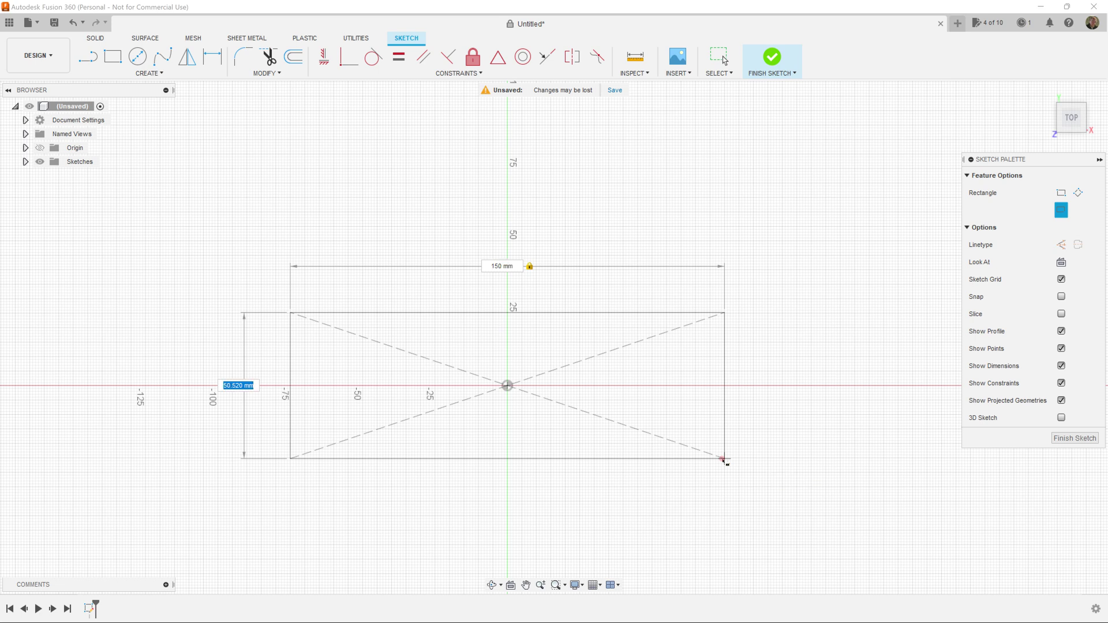
type("60")
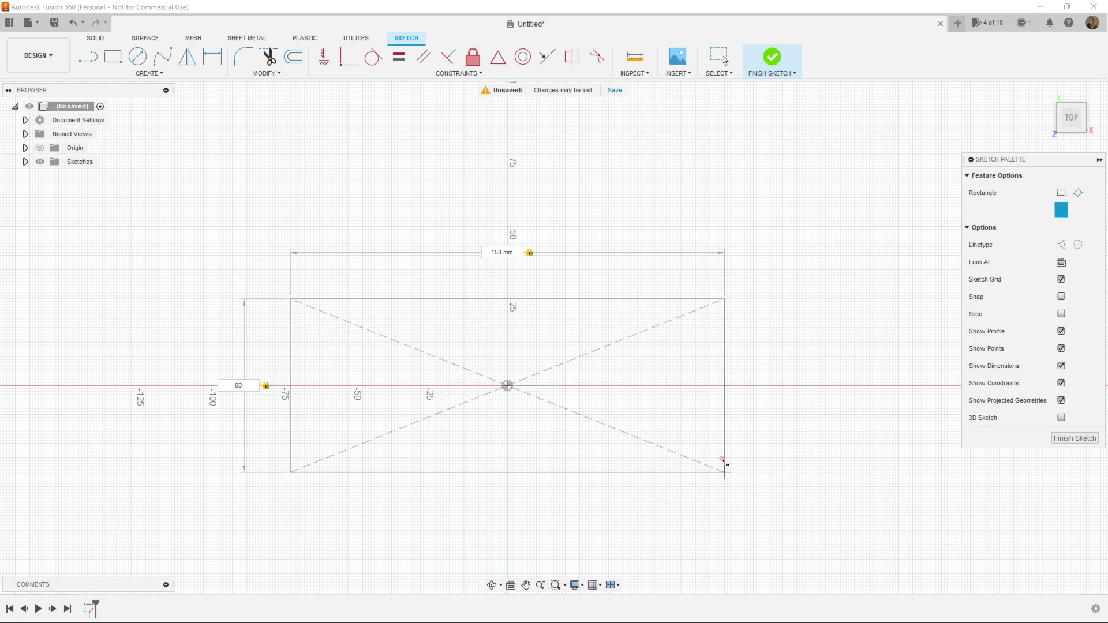
left_click(723, 461)
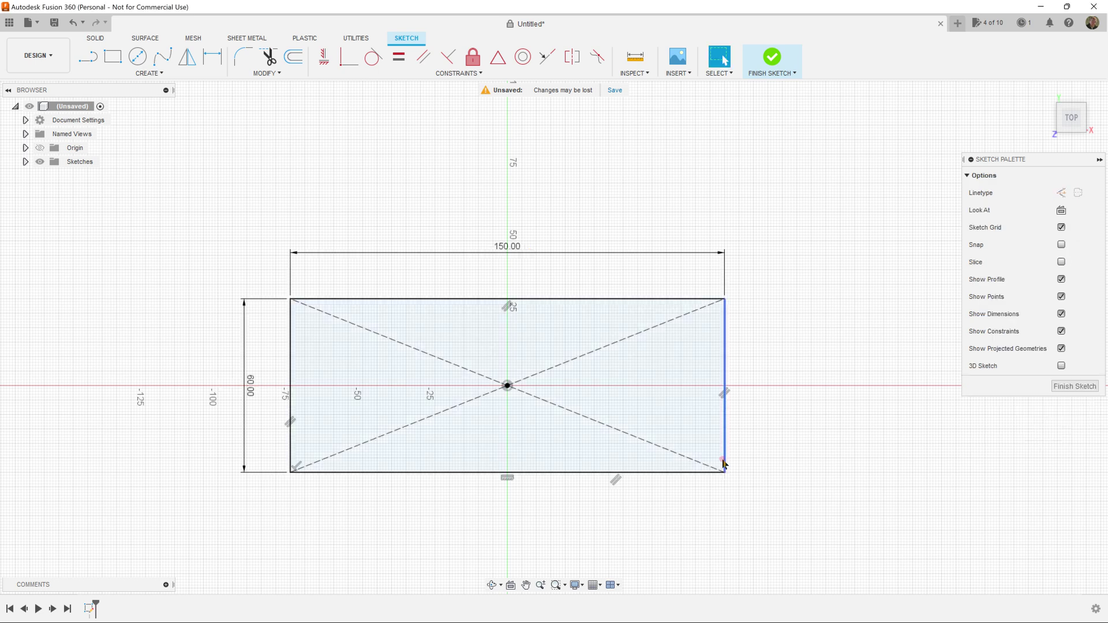
Step: Finish the sketch and extrude the 150 × 60 mm rectangle 4 mm into a flat plate
left_click(1068, 388)
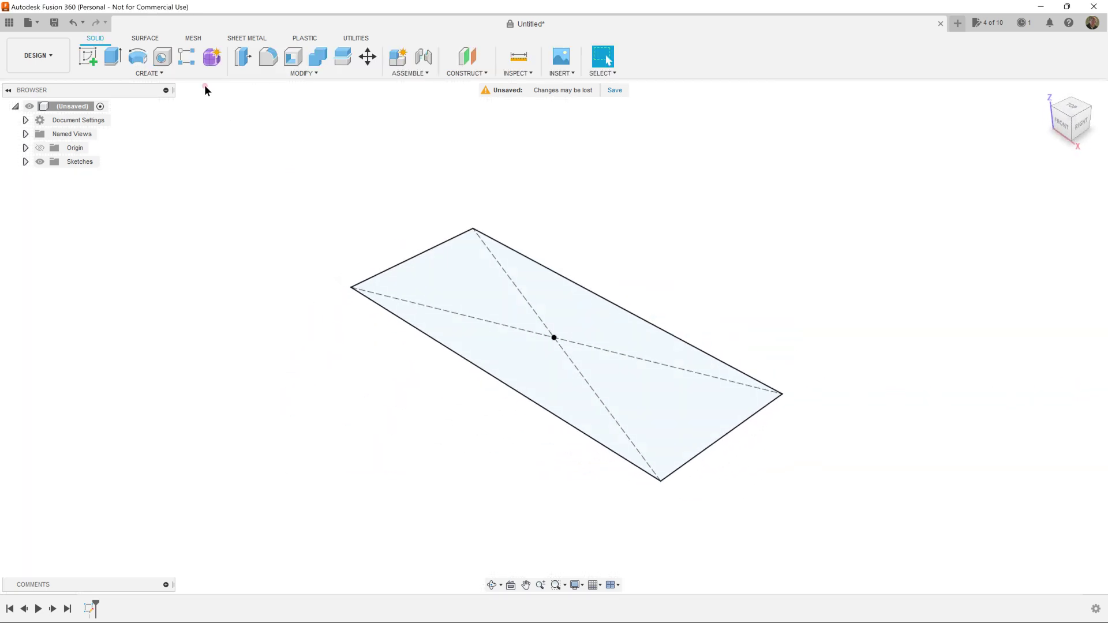
left_click(113, 57)
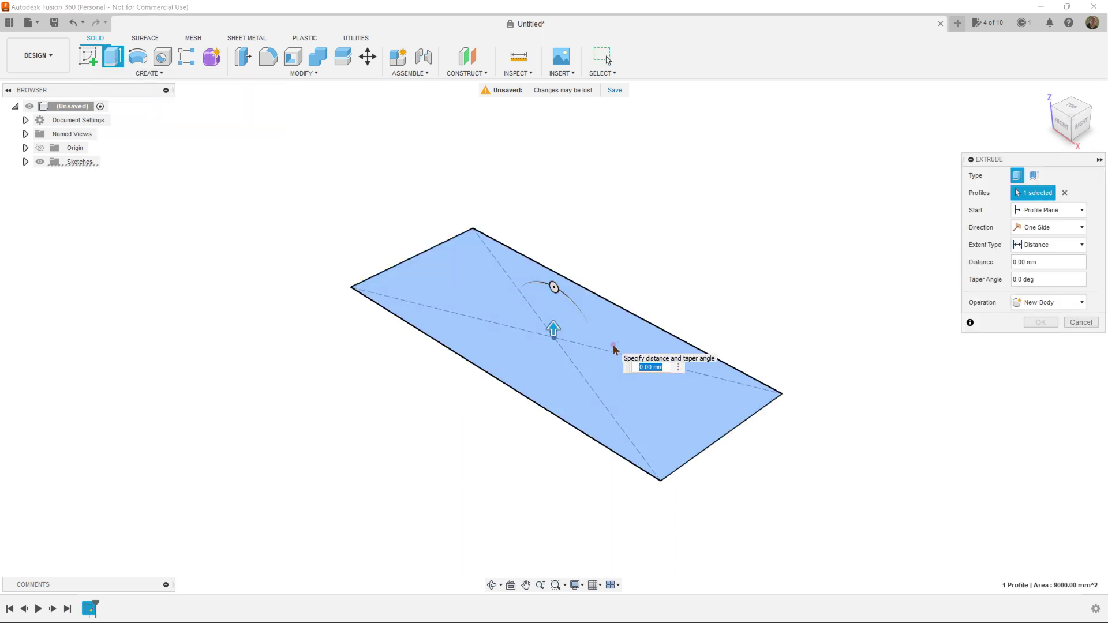
type("4")
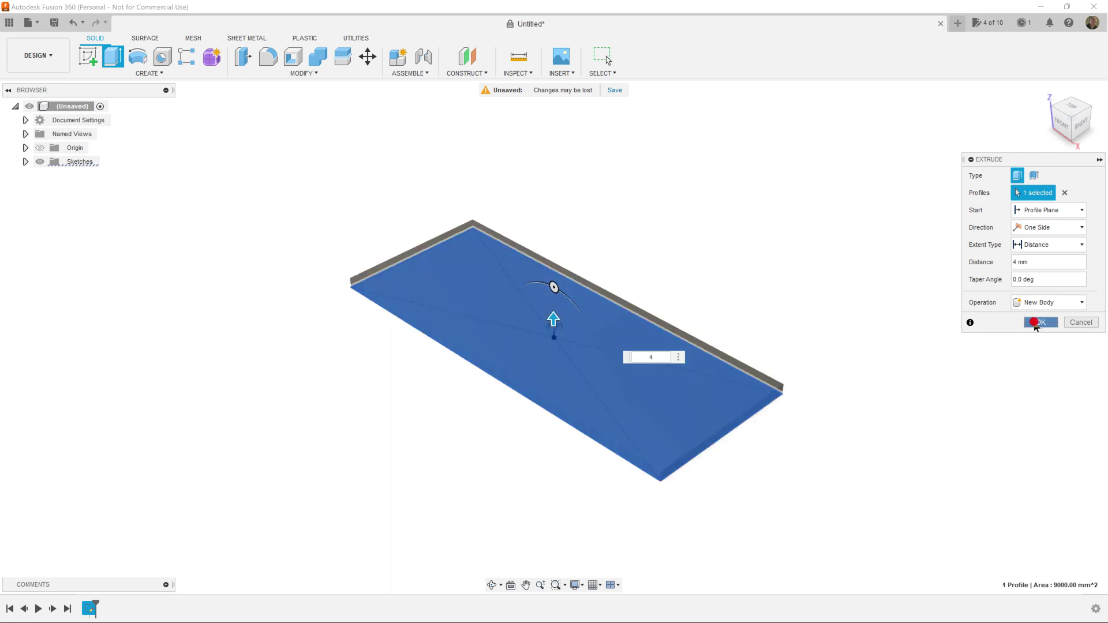
left_click(1040, 322)
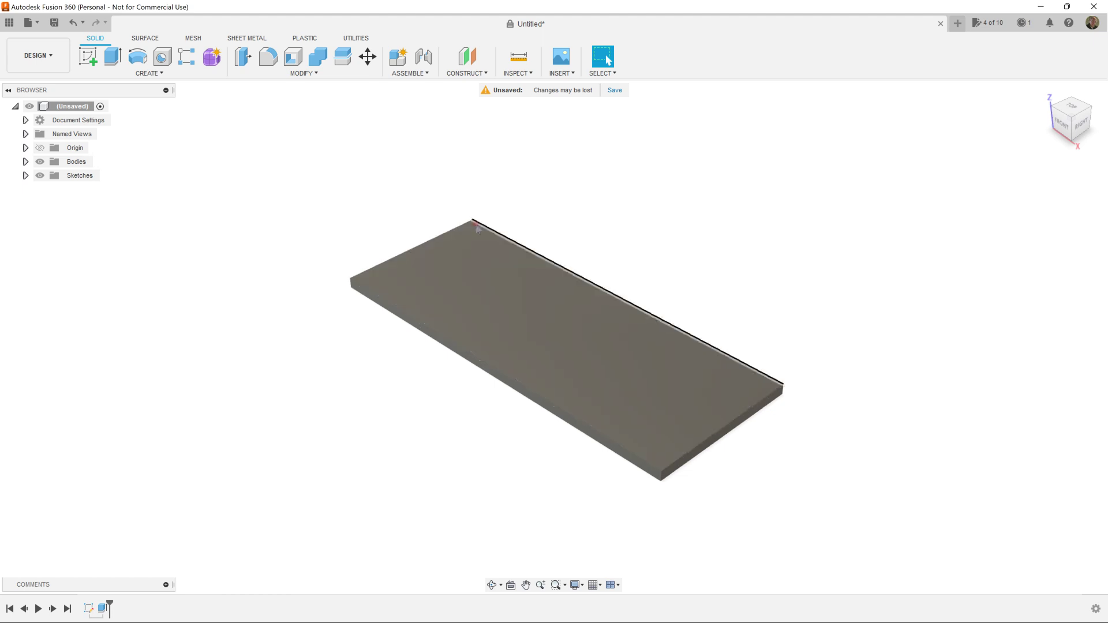
Step: Start a new sketch on the plate's top face
left_click(432, 299)
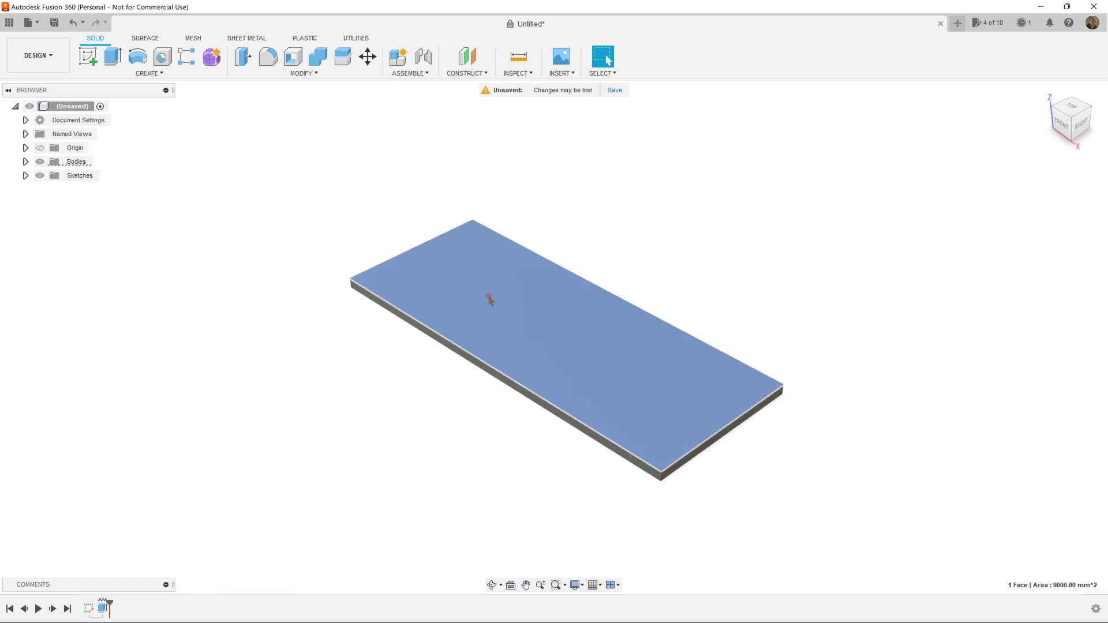
left_click(89, 58)
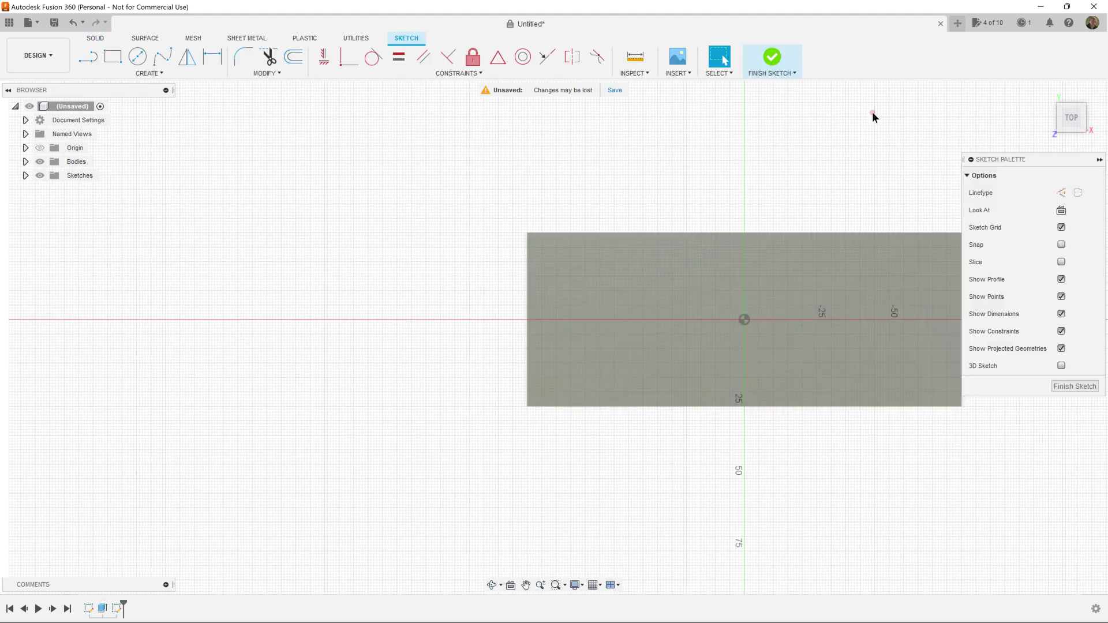
middle_click_drag(810, 206, 600, 181)
Step: Draw a 4 × 12 mm two-point rectangle on the lower edge near the left end and select it
left_click(149, 73)
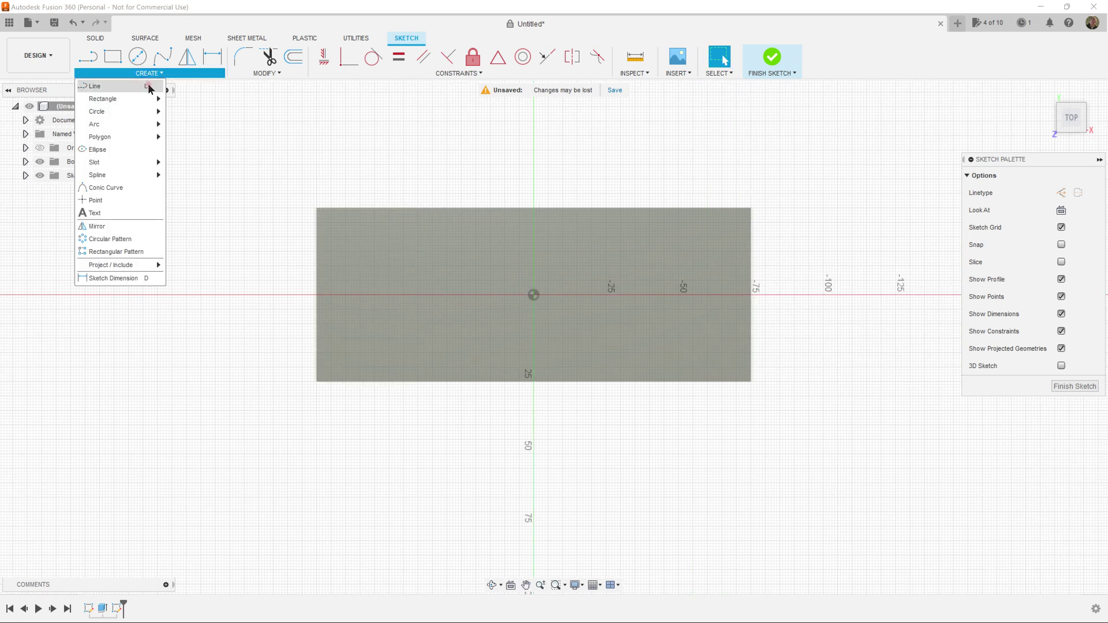
mouse_move(147, 99)
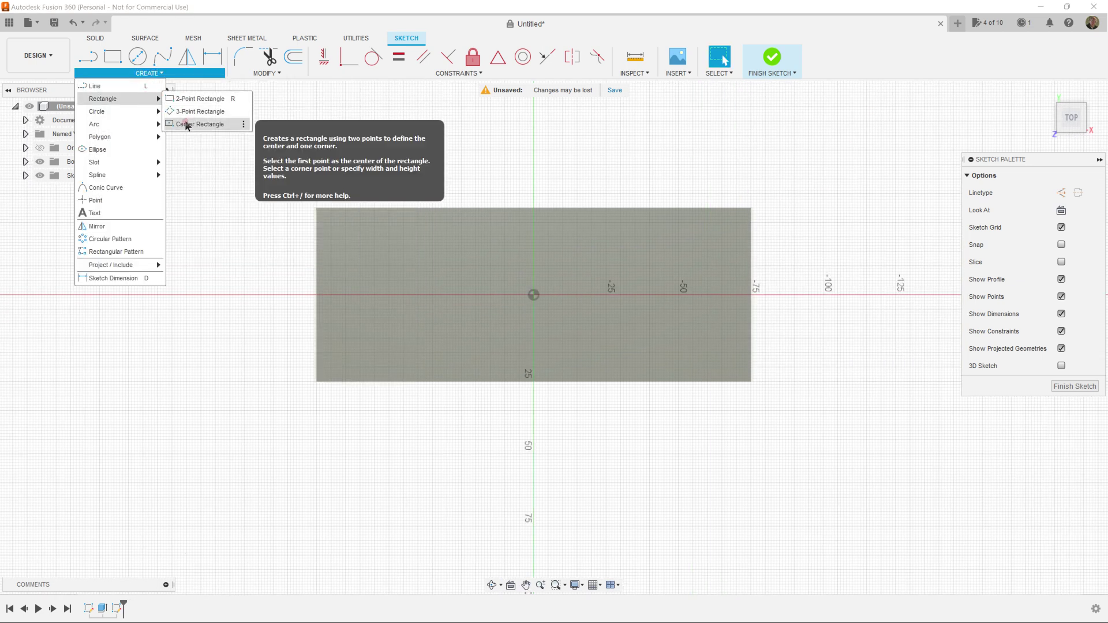
left_click(199, 99)
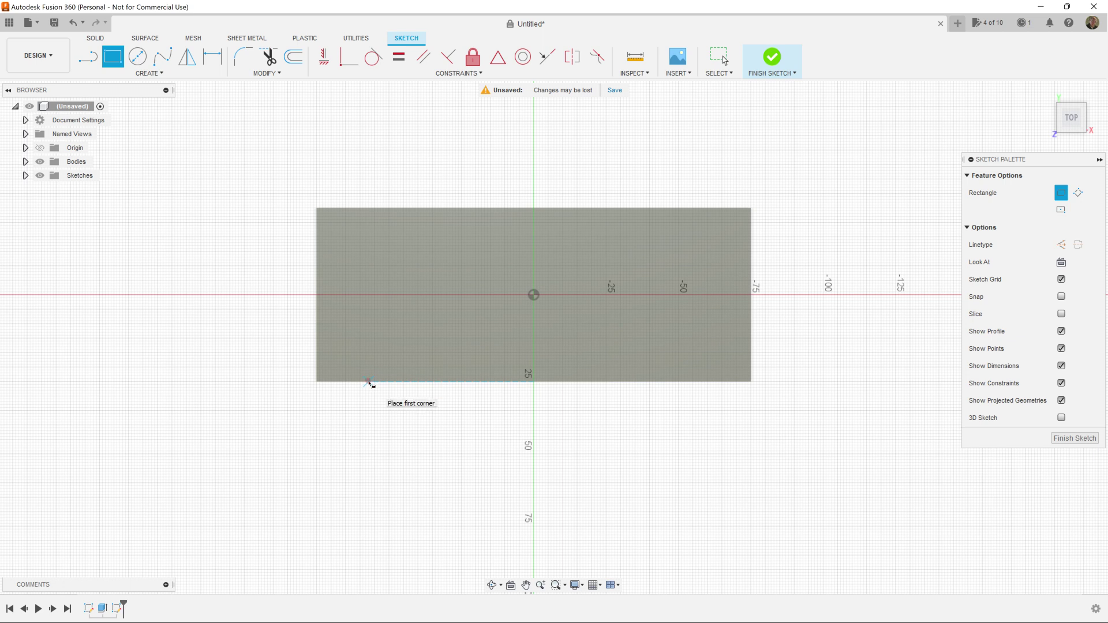
left_click(360, 381)
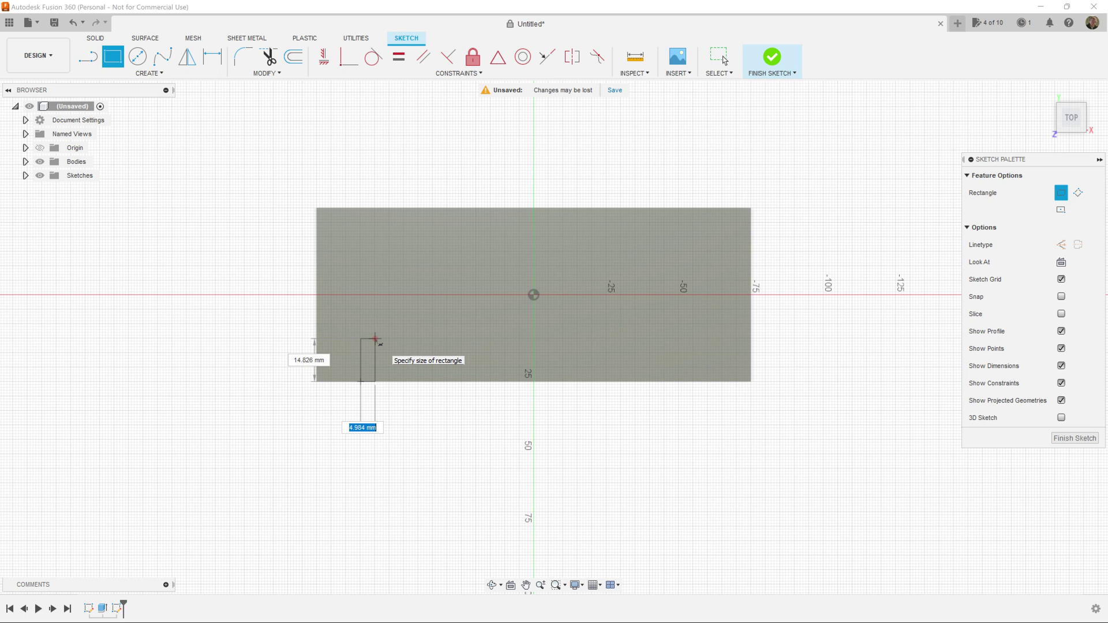
type("4")
key("Tab")
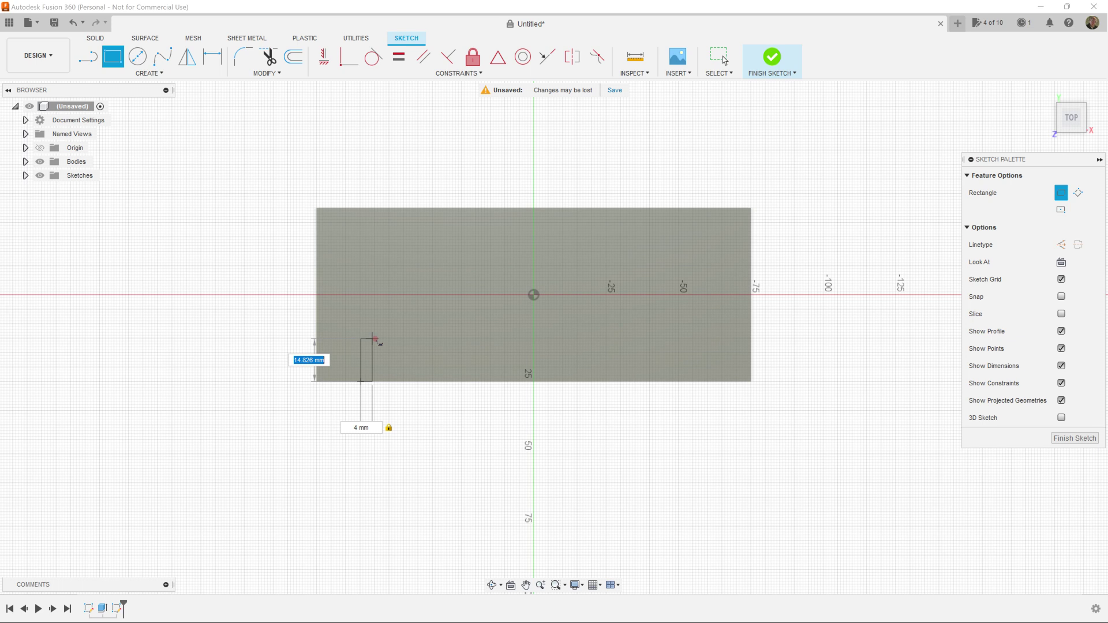
type("12")
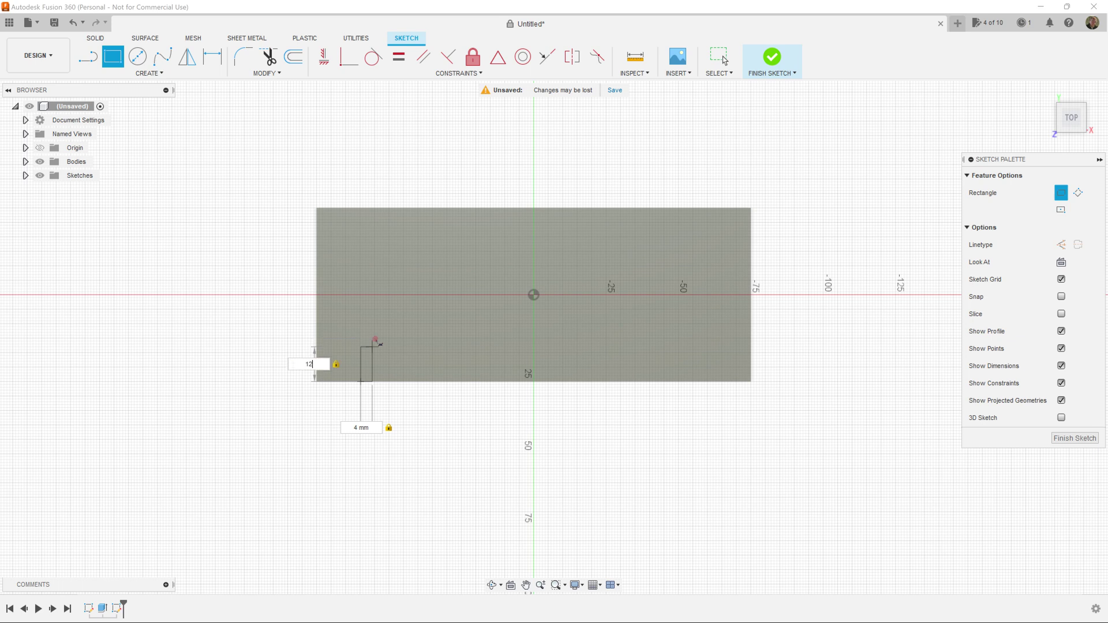
key("Return")
key("Escape")
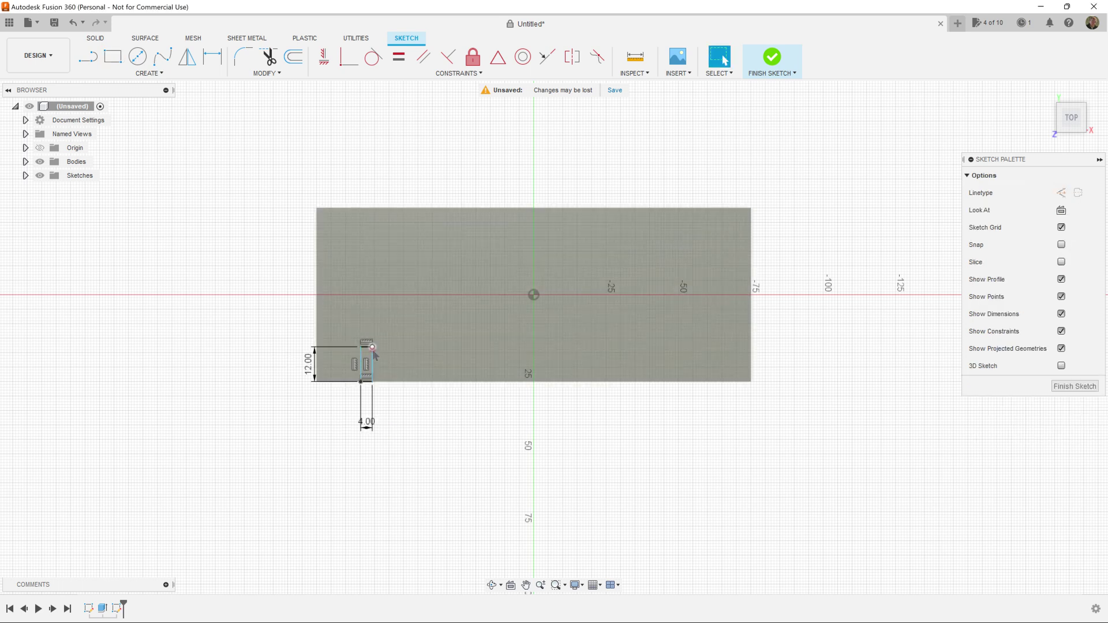
double_click(374, 360)
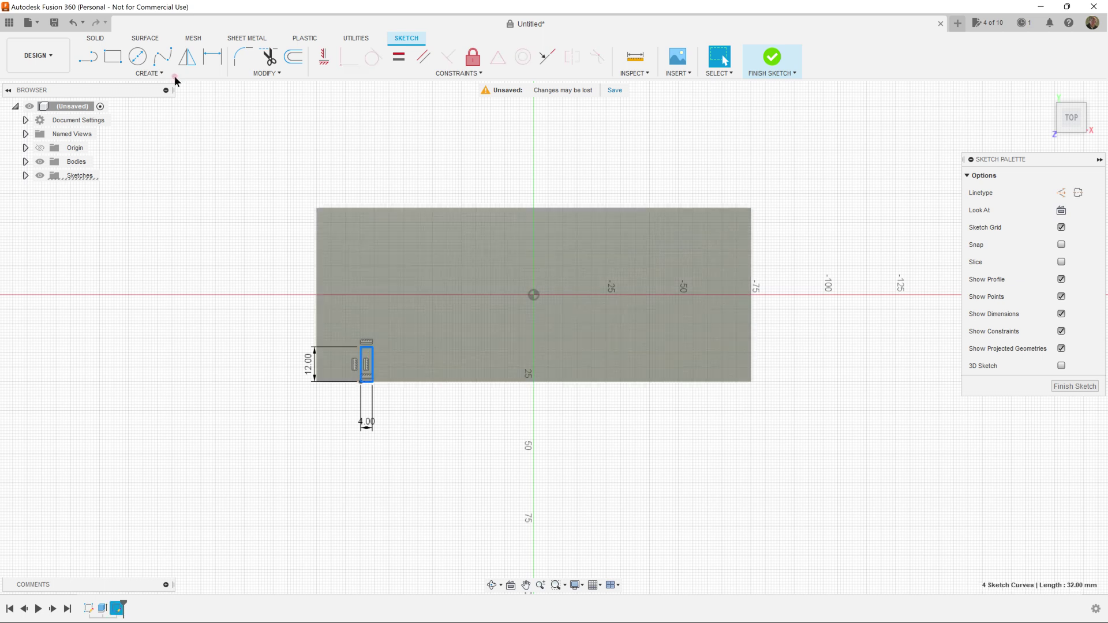
Step: Rectangular-pattern the 4 × 12 mm slot into 5 copies across 116 mm along the lower edge
left_click(156, 74)
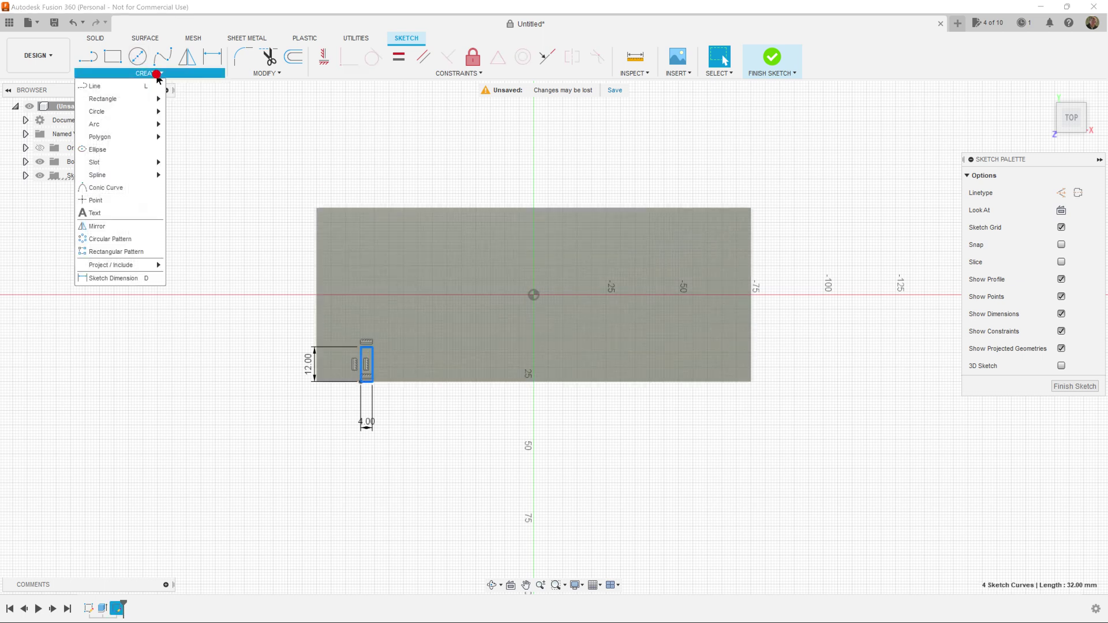
left_click(141, 252)
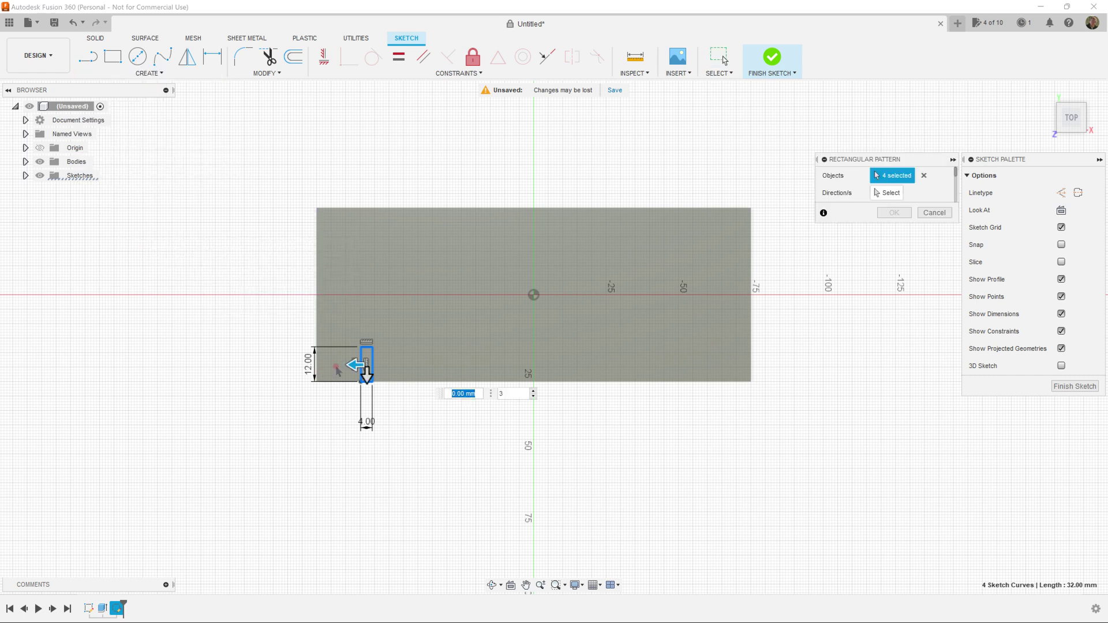
left_click_drag(357, 365, 688, 392)
key("Tab")
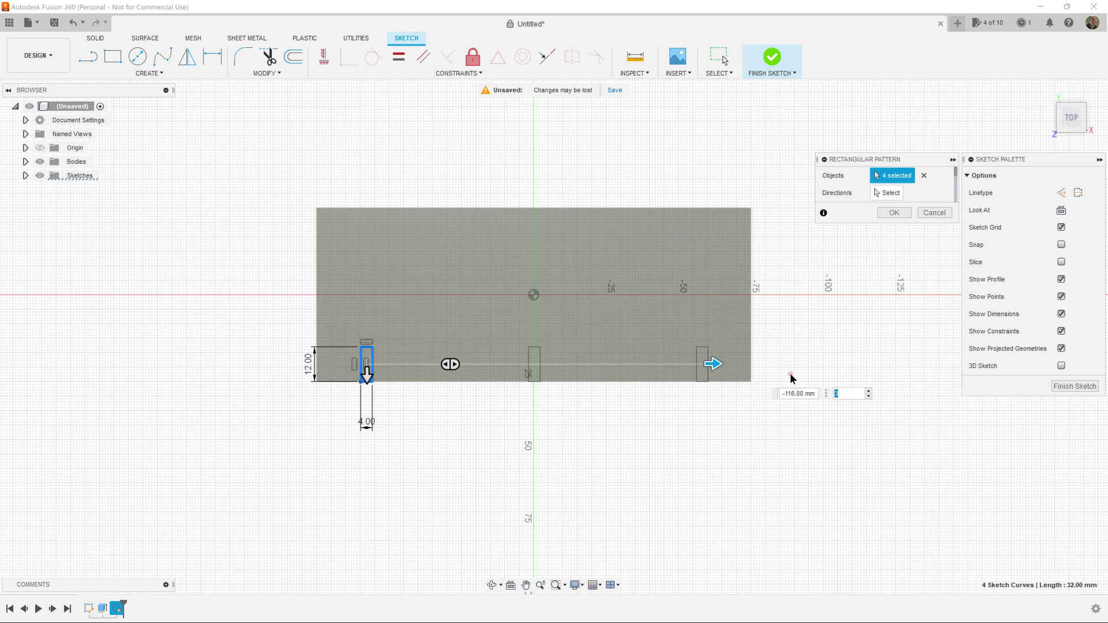
key("Tab")
left_click(954, 223)
left_click(921, 158)
left_click_drag(922, 161, 879, 165)
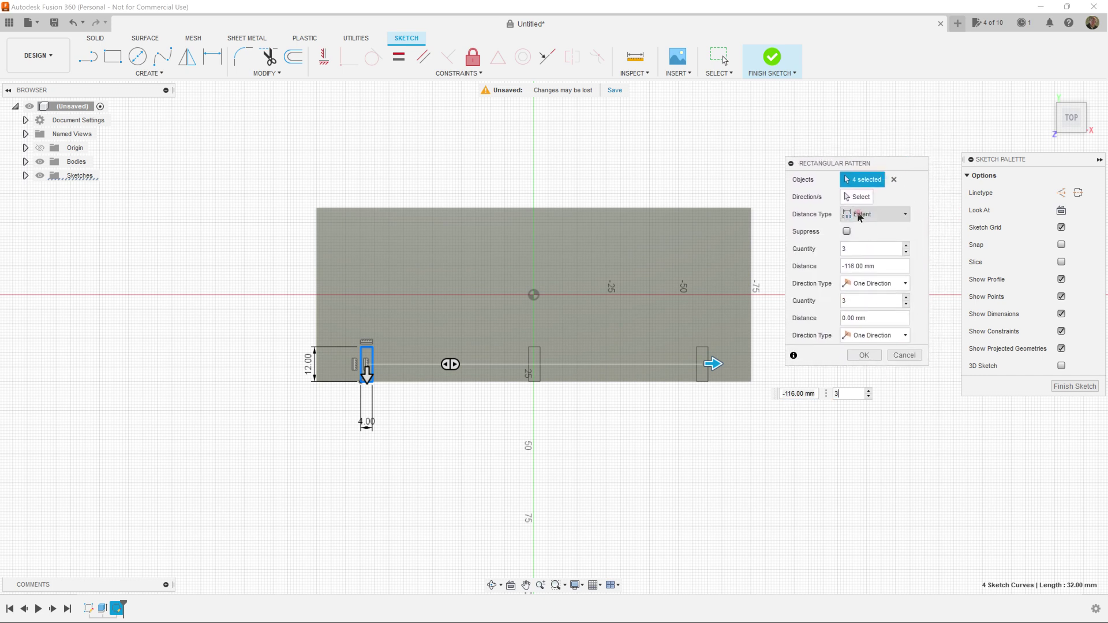
left_click(906, 246)
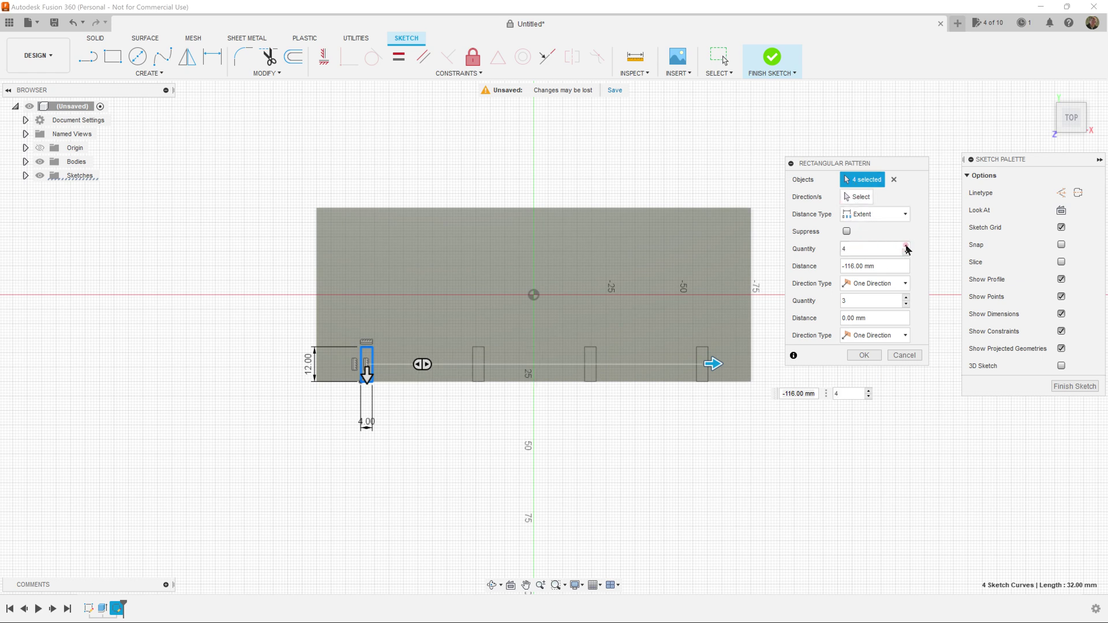
left_click(905, 246)
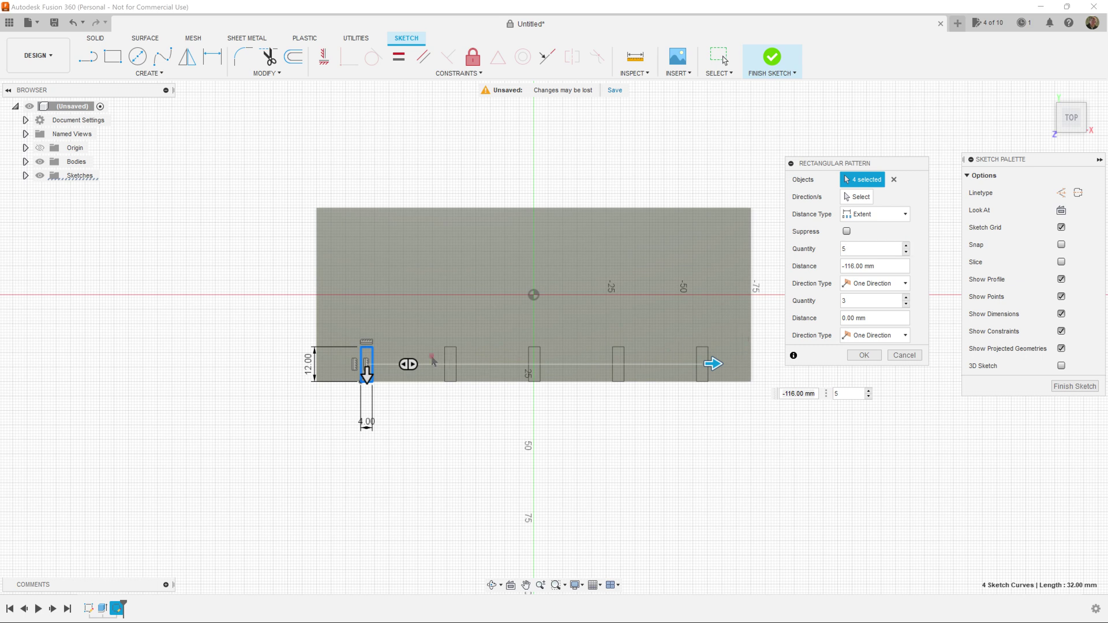
left_click(865, 356)
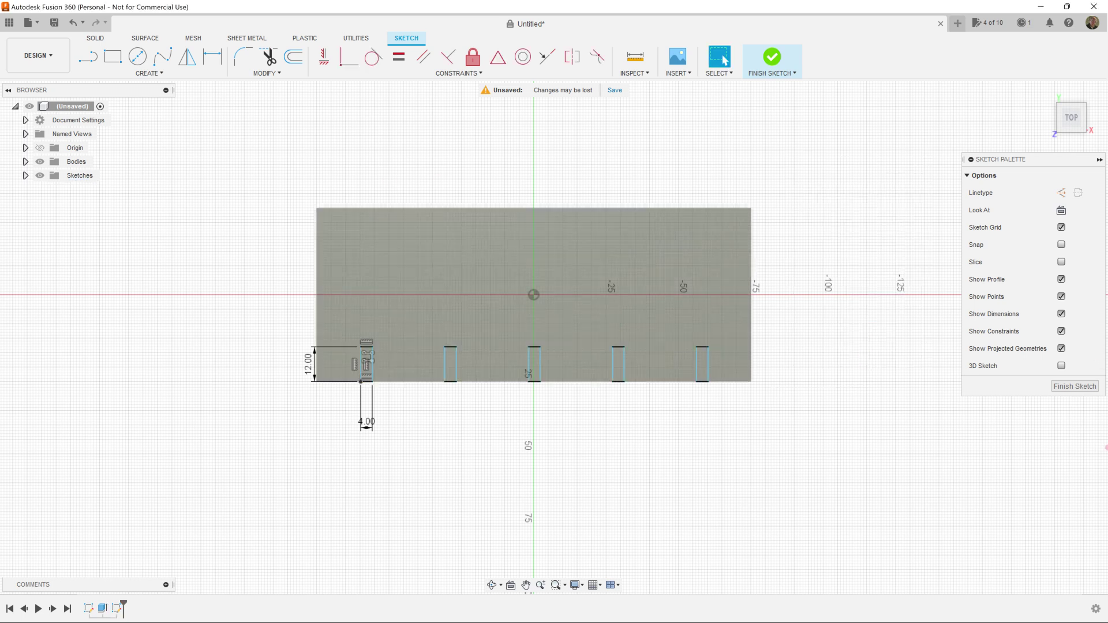
Step: Finish the sketch and select all five slot profiles for extrusion
left_click(1074, 386)
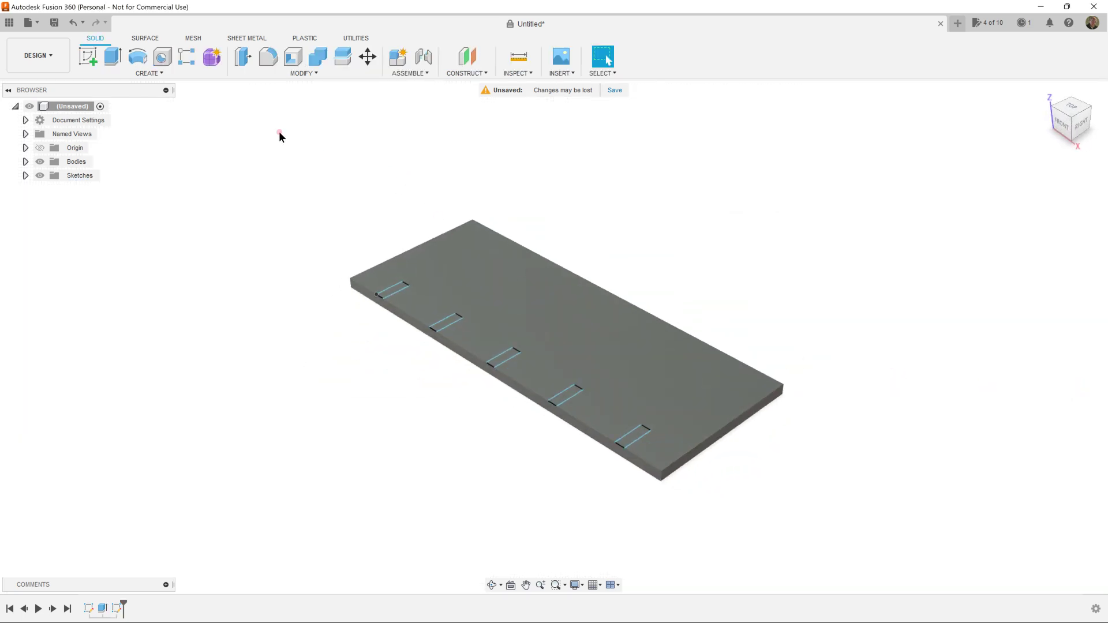
left_click(113, 56)
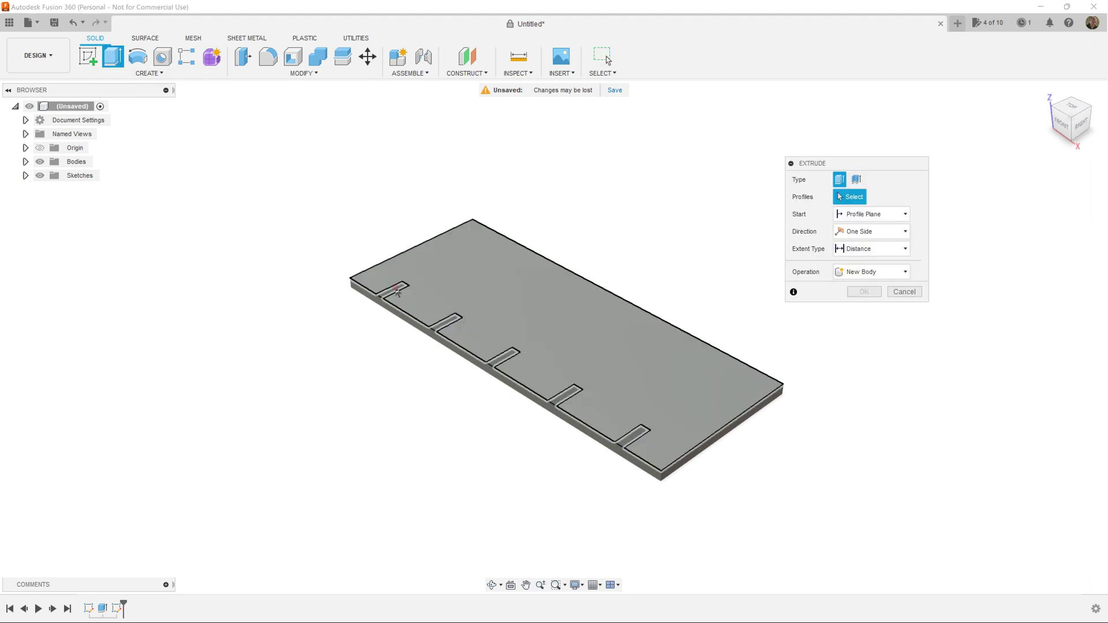
left_click(395, 288)
left_click(445, 319)
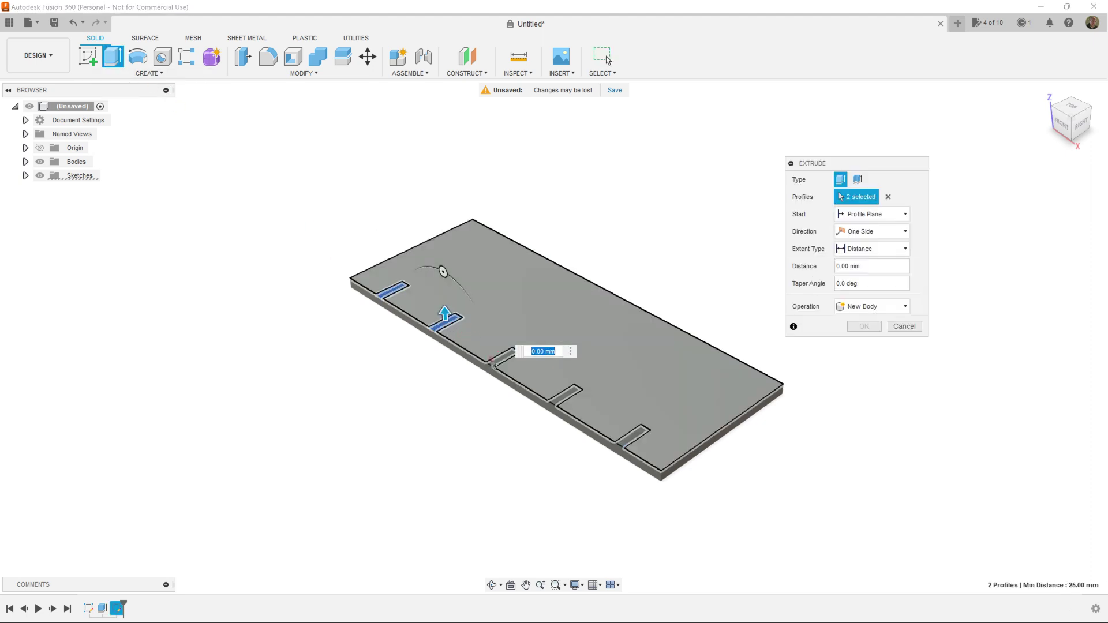
left_click(496, 358)
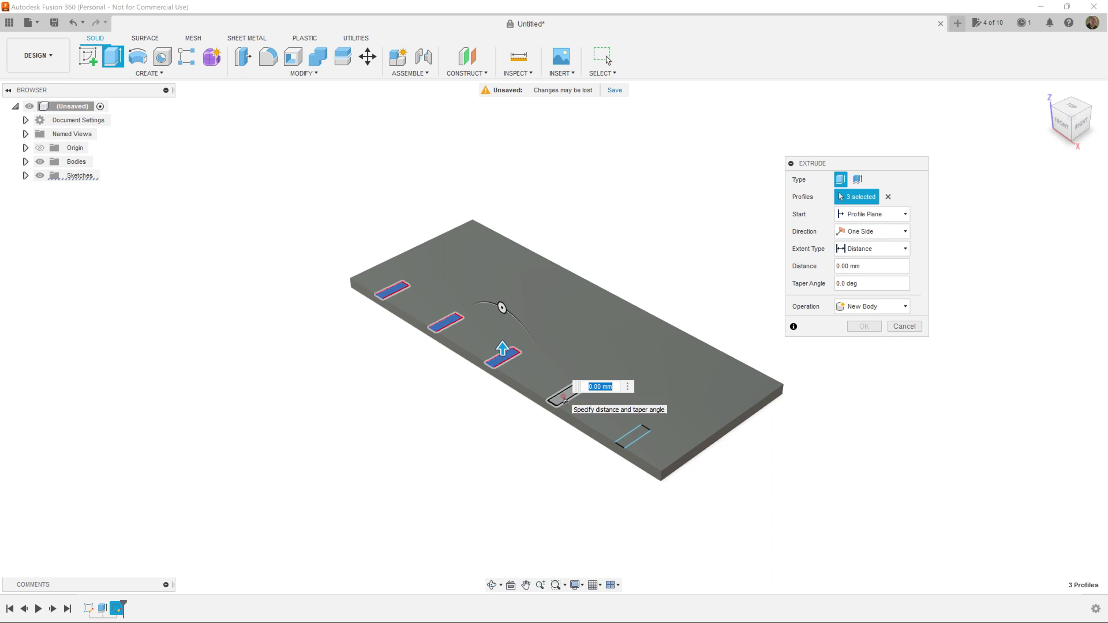
left_click(563, 397)
left_click(625, 442)
Step: Extrude the five slots 14 mm, joined to the plate
left_click(1078, 122)
left_click_drag(485, 314, 488, 272)
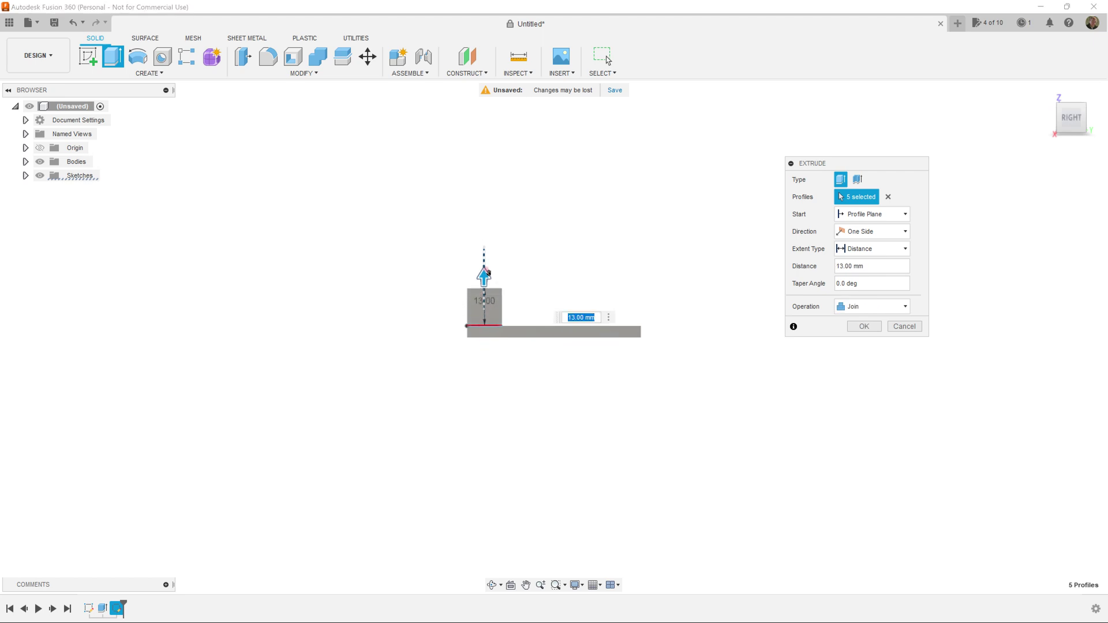
type("14")
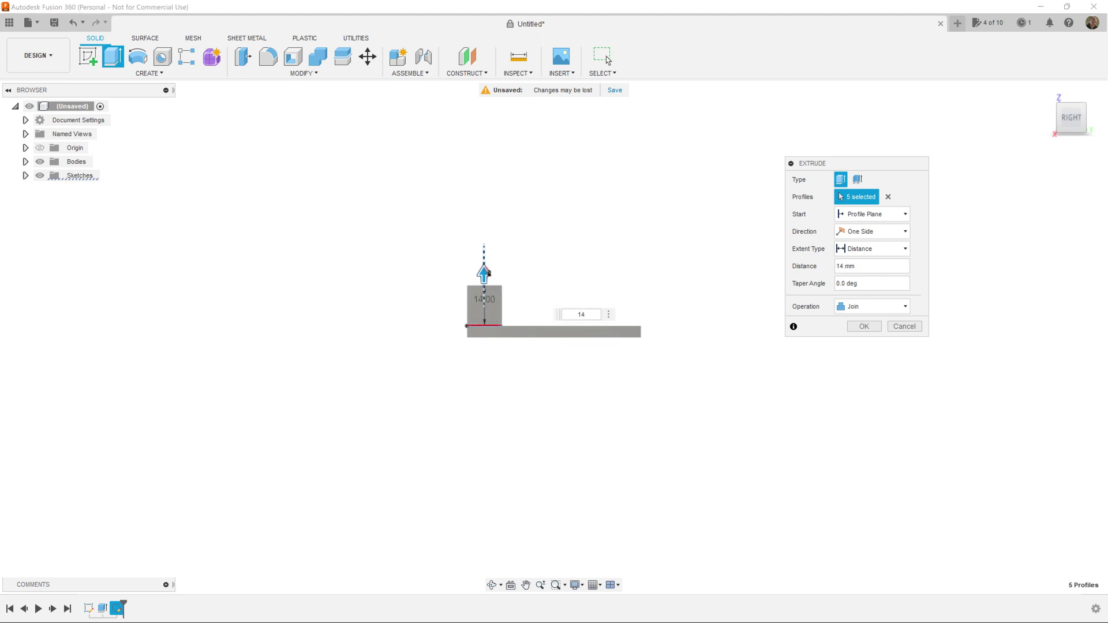
key("Return")
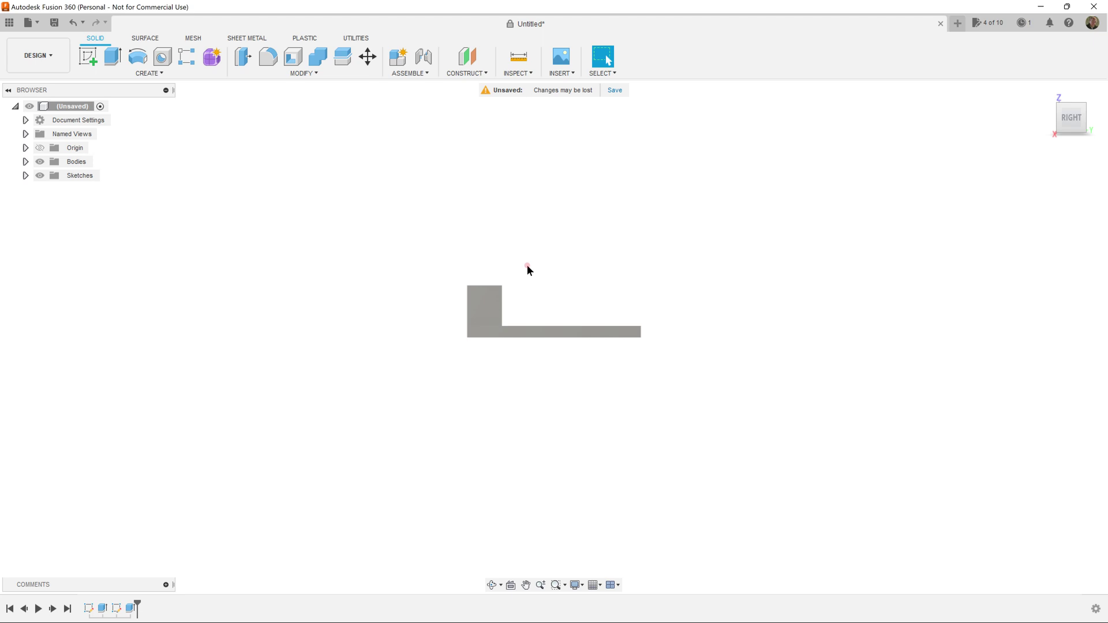
Step: Orbit to a 3D angle showing the five 14 mm tabs along the plate edge
key("F4")
left_click_drag(521, 260, 577, 296)
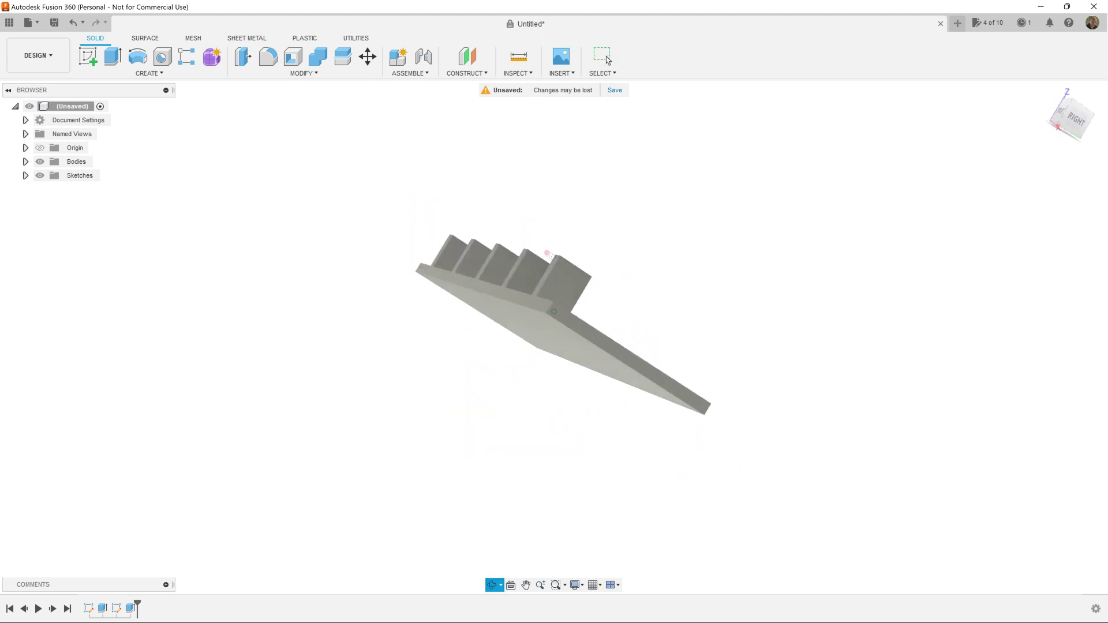
middle_click_drag(526, 246, 469, 297, "shift")
mouse_move(554, 310)
middle_mouse_down("shift")
mouse_move(571, 311)
mouse_move(554, 287)
mouse_move(556, 297)
middle_mouse_up("shift")
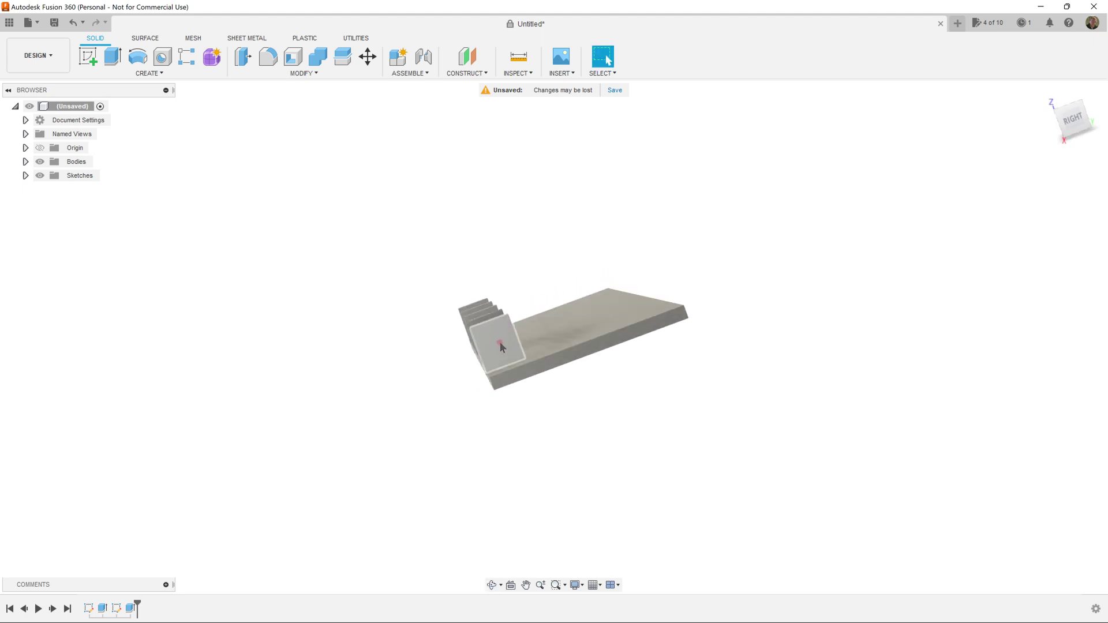
Step: Start a new sketch on the end hook's side face
left_click(498, 342)
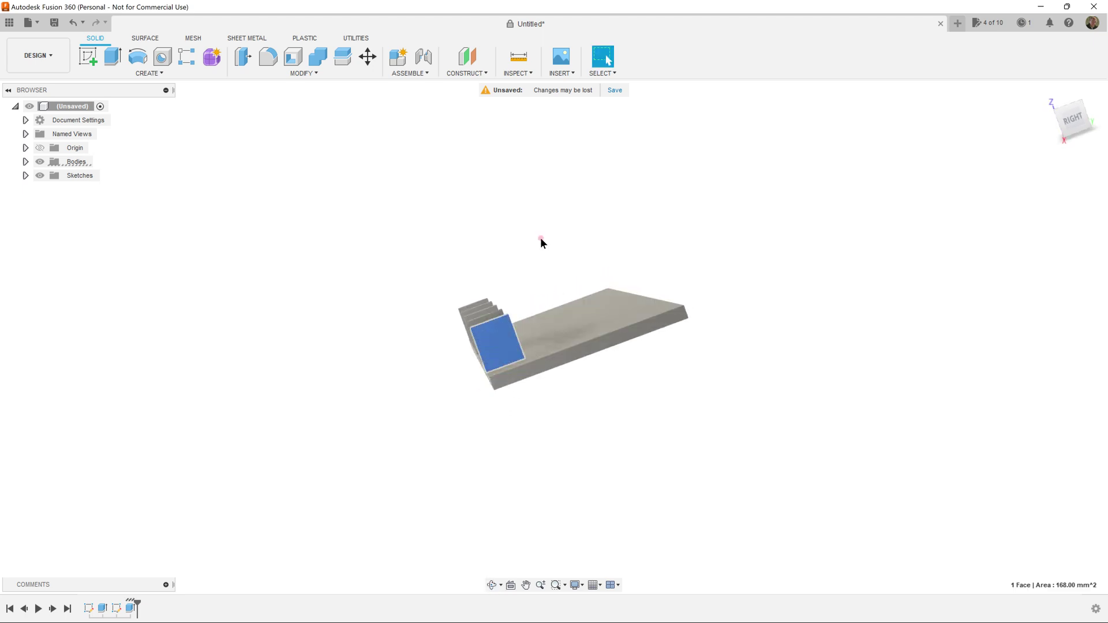
left_click(89, 58)
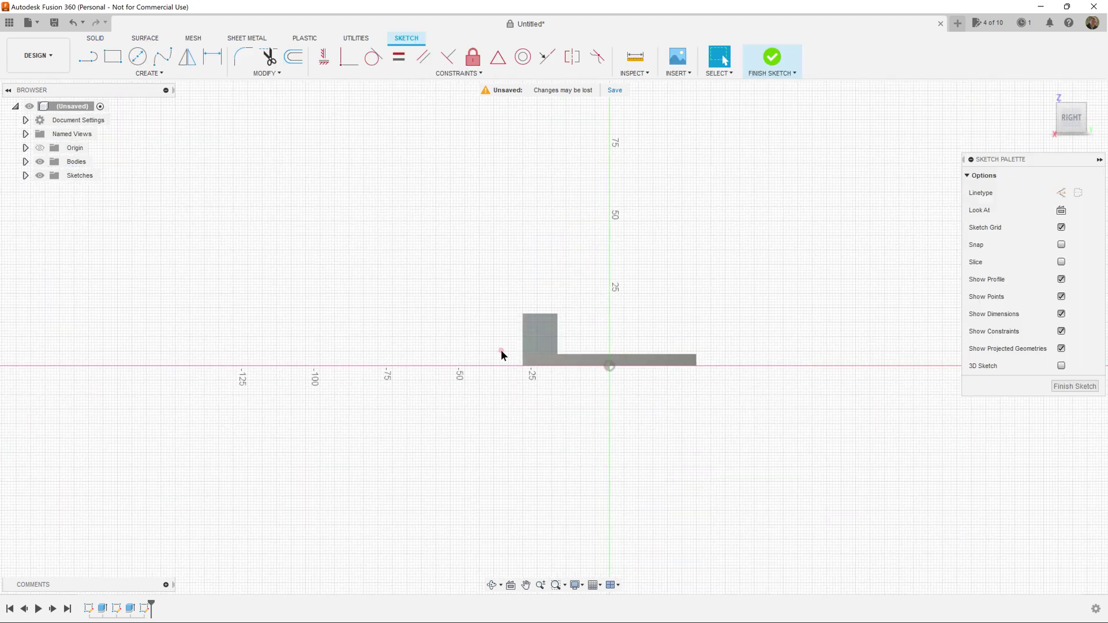
scroll(536, 341, "up", 5)
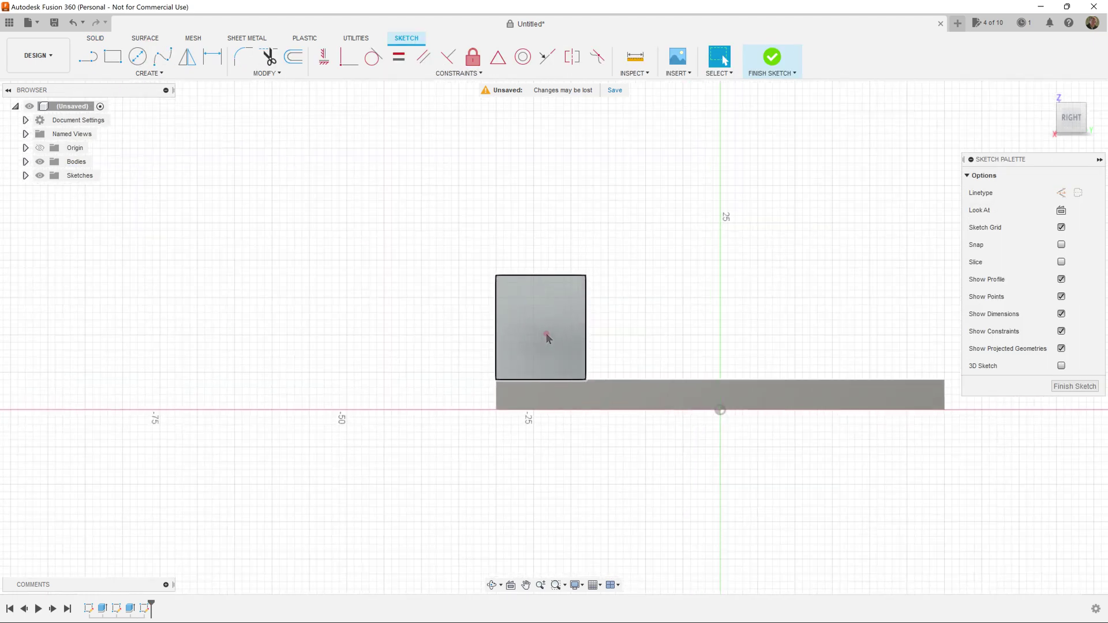
mouse_move(685, 279)
middle_mouse_down()
mouse_move(552, 339)
mouse_move(591, 327)
middle_mouse_up()
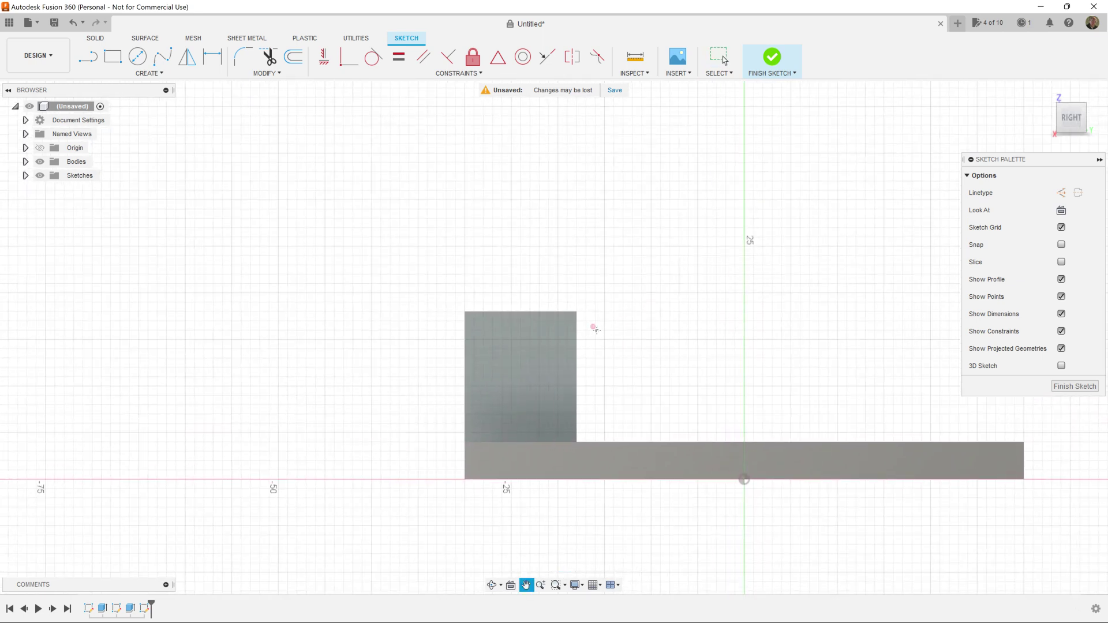
Step: Draw concentric 12 mm and 24 mm circles centred on the hook's right edge
left_click(138, 58)
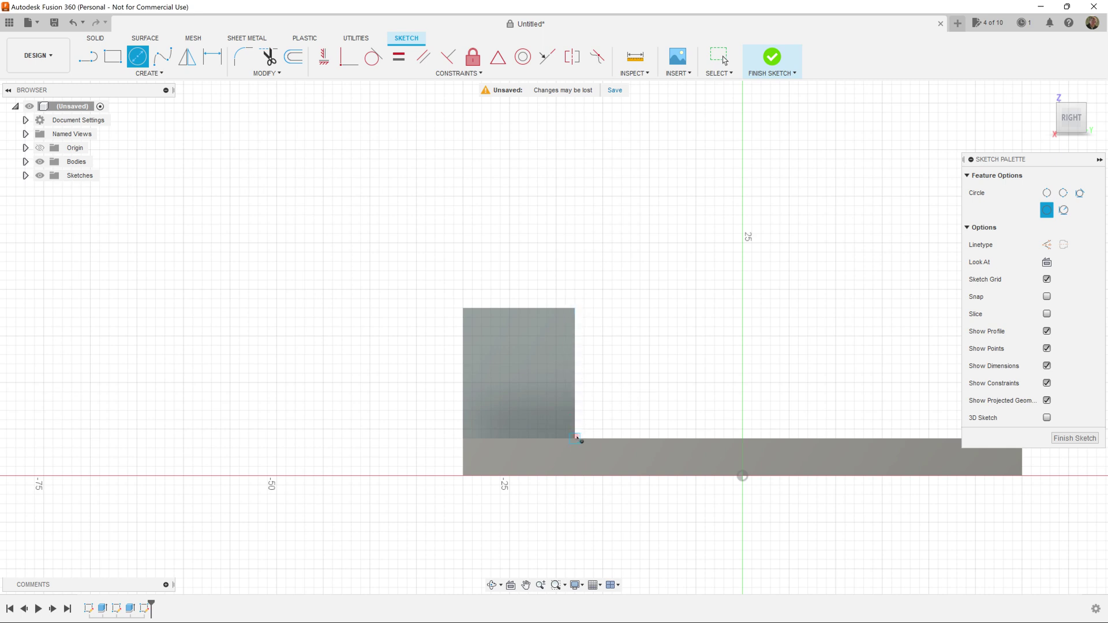
left_click(576, 373)
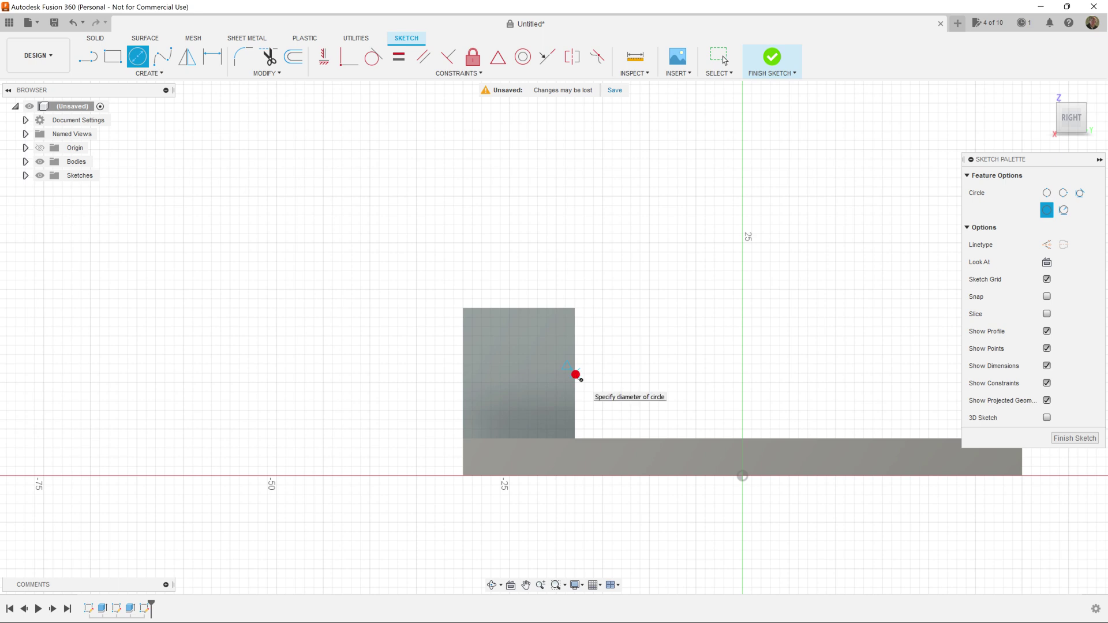
left_click(519, 373)
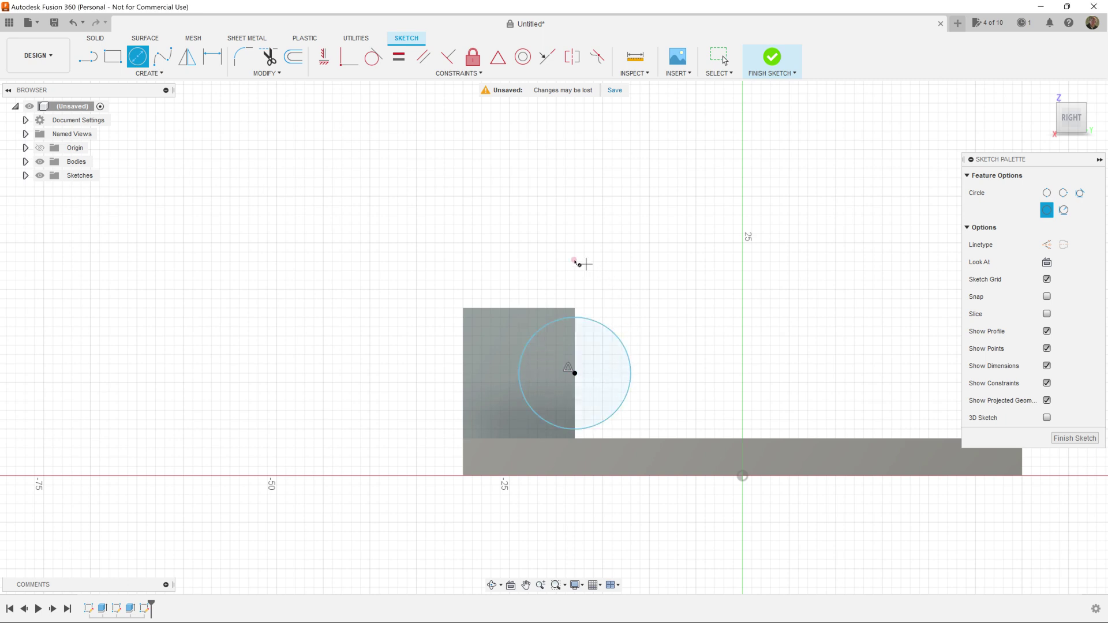
left_click(574, 373)
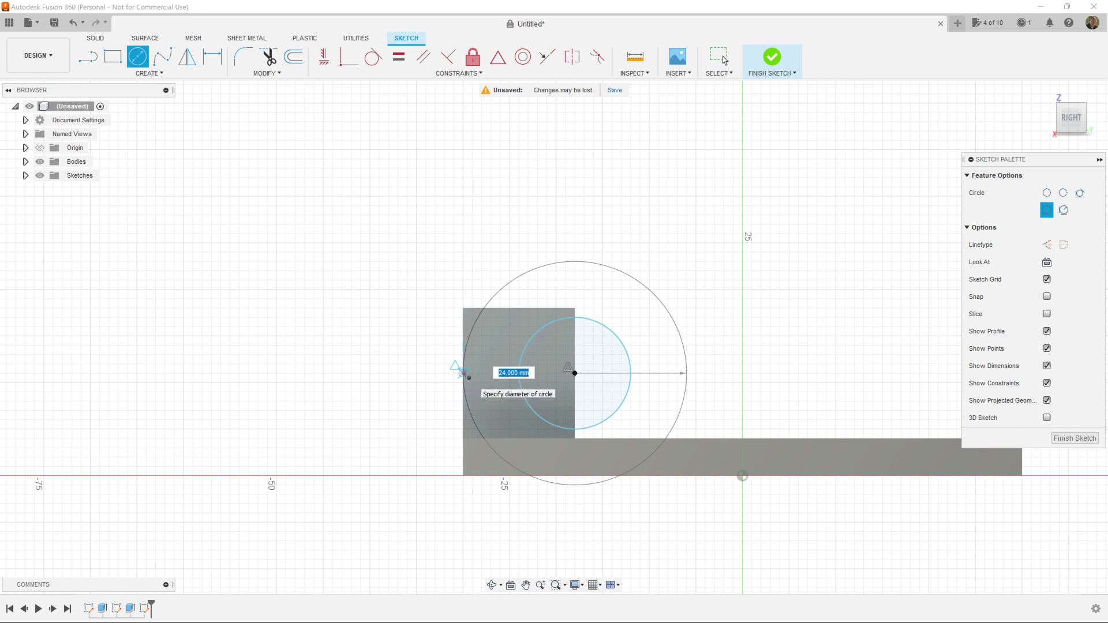
left_click(462, 373)
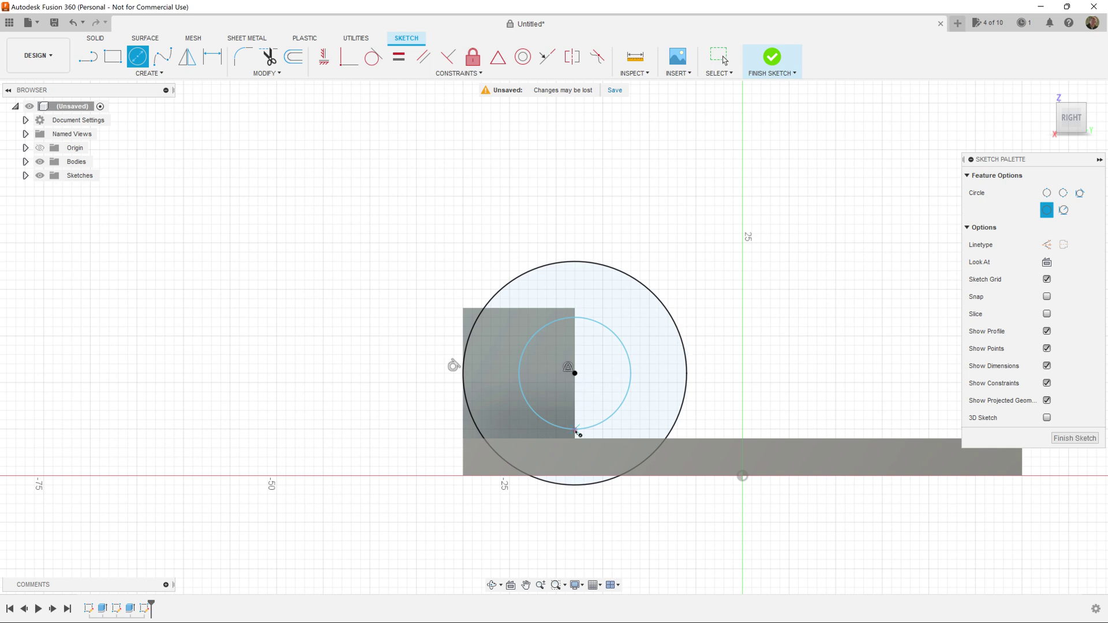
Step: Draw straight lines at the bottom and top of the circles to close the hook outline
key("l")
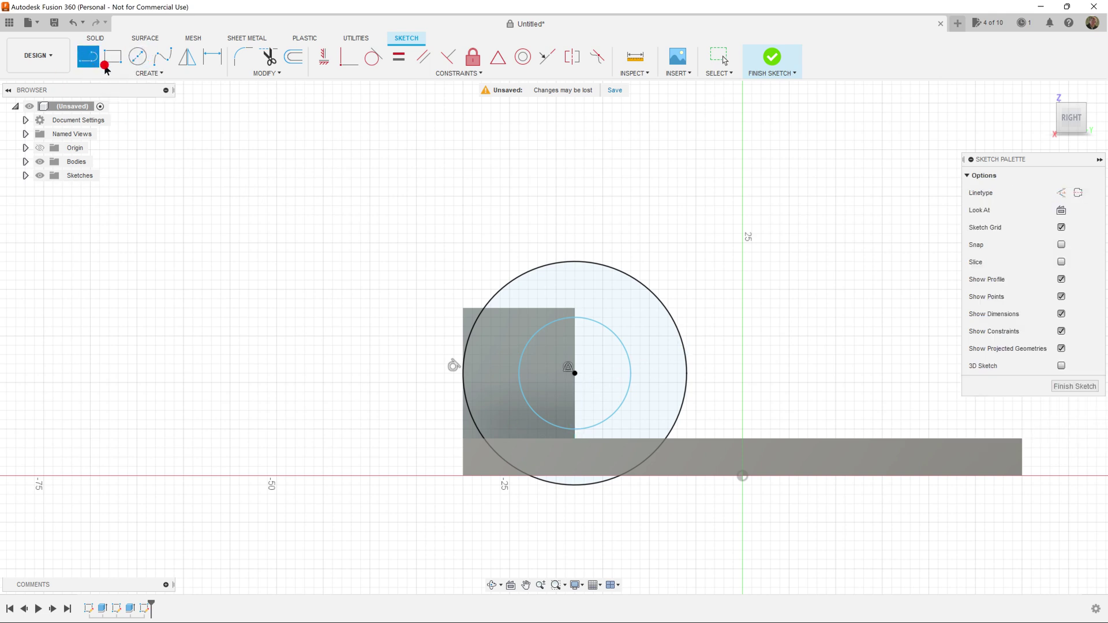
left_click(575, 430)
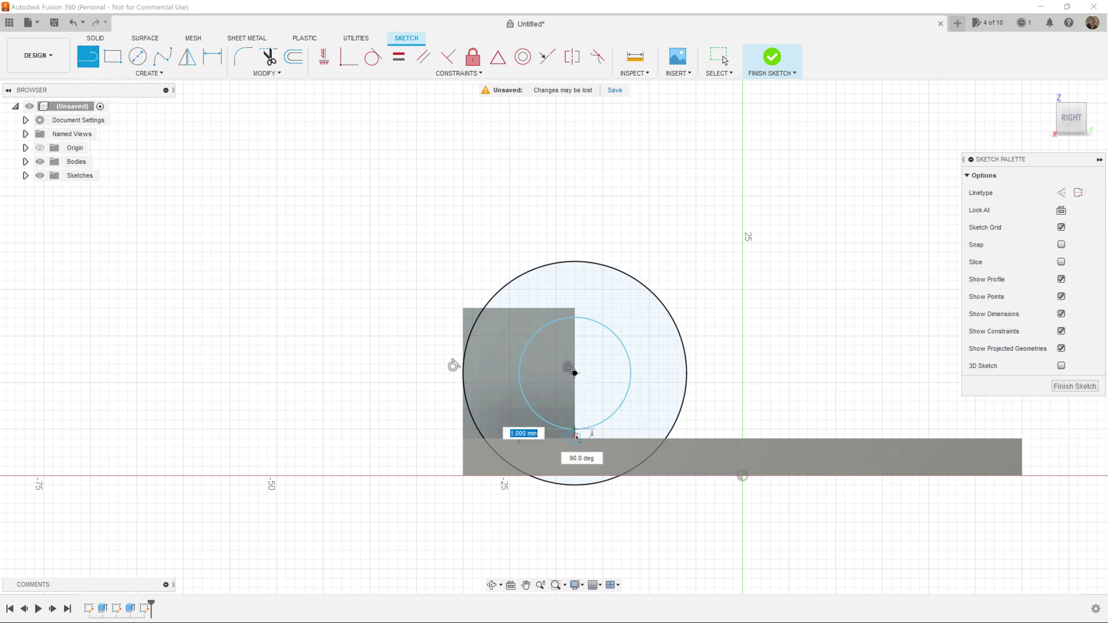
double_click(575, 439)
left_click(575, 439)
double_click(484, 438)
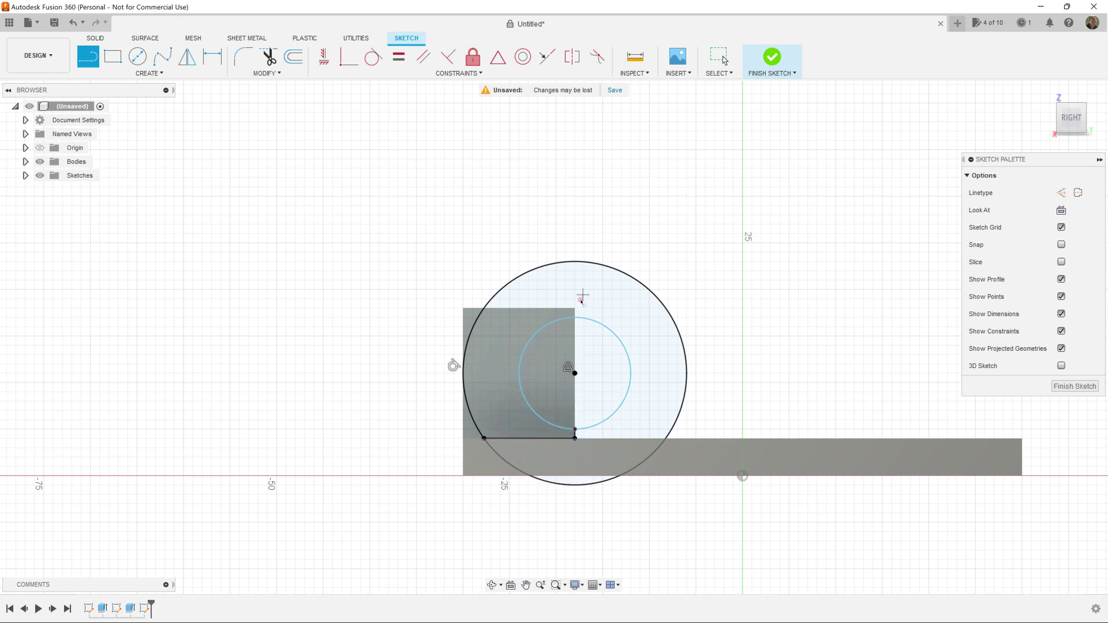
left_click(575, 315)
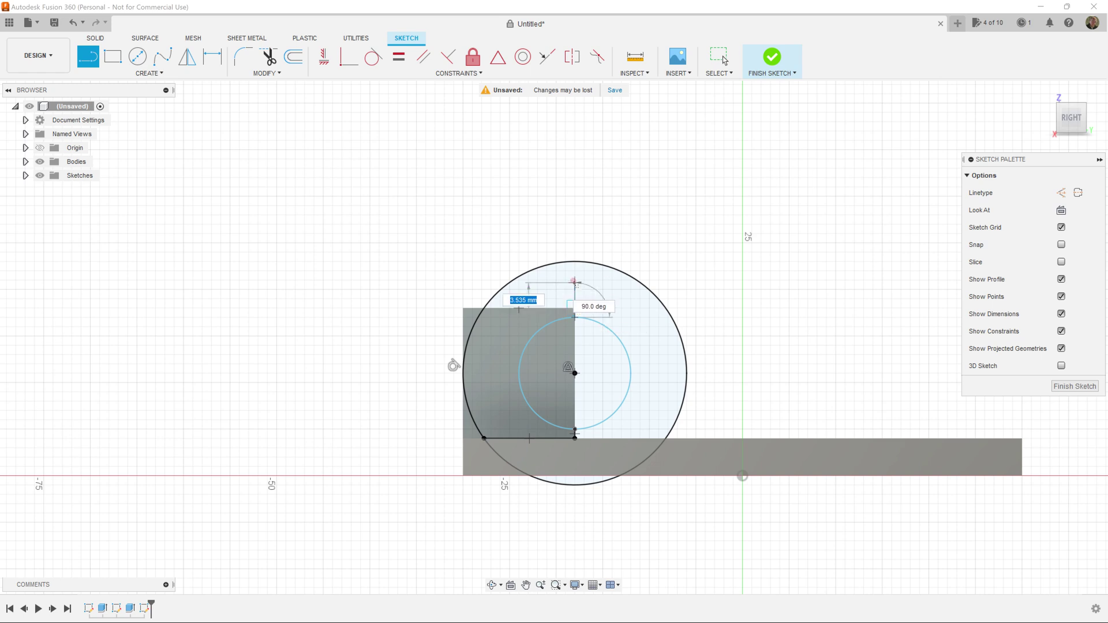
left_click(575, 263)
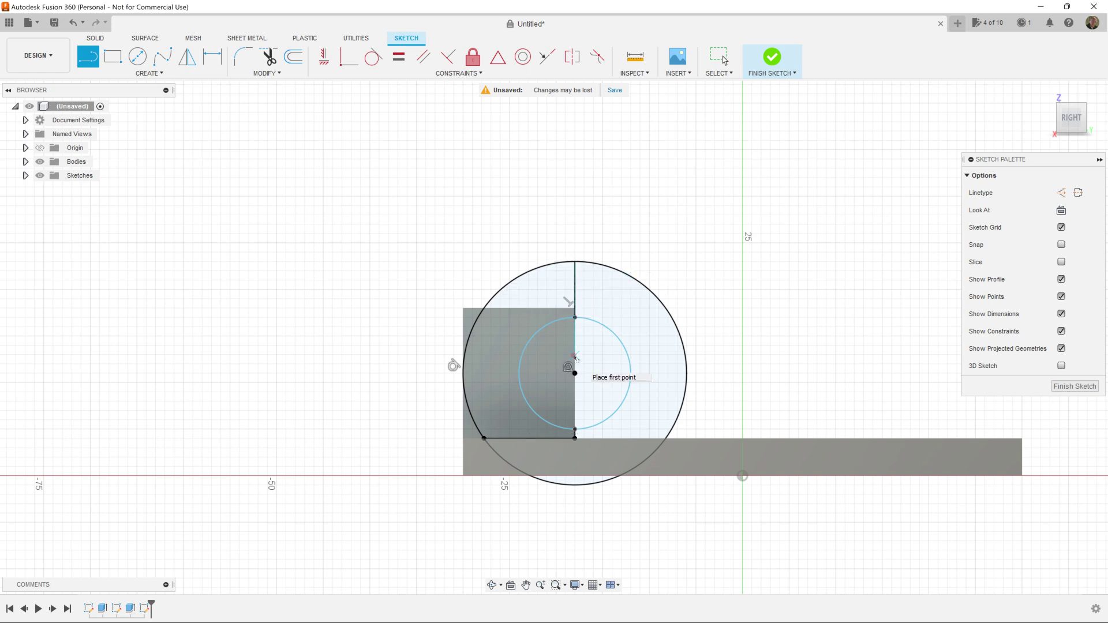
Step: Trim away the right arcs of both circles and finish the sketch
key("t")
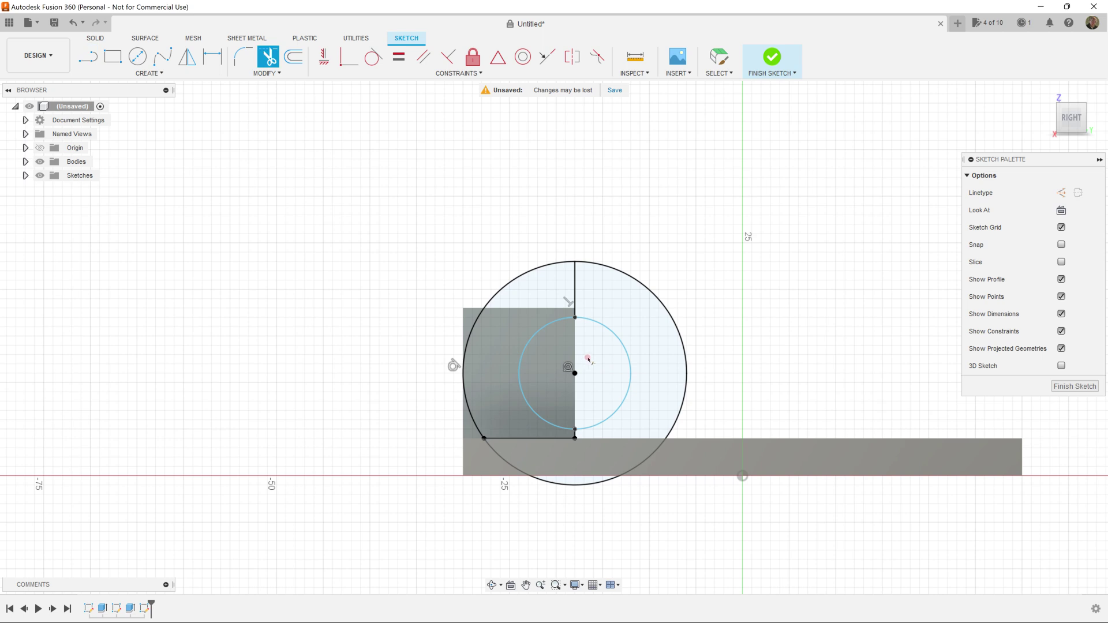
left_click(597, 326)
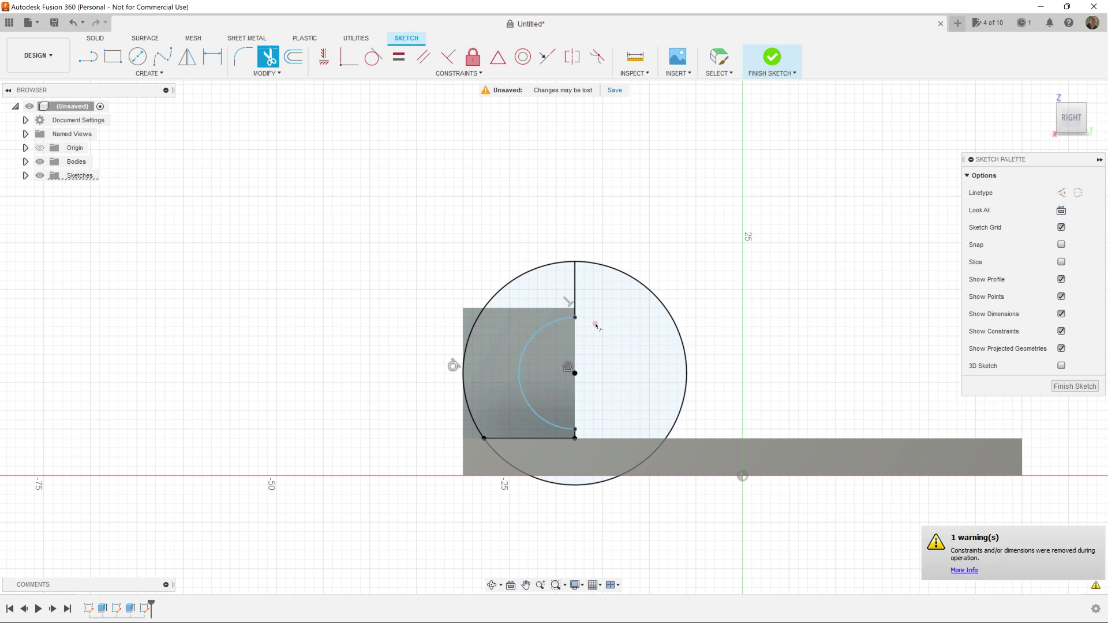
left_click(674, 325)
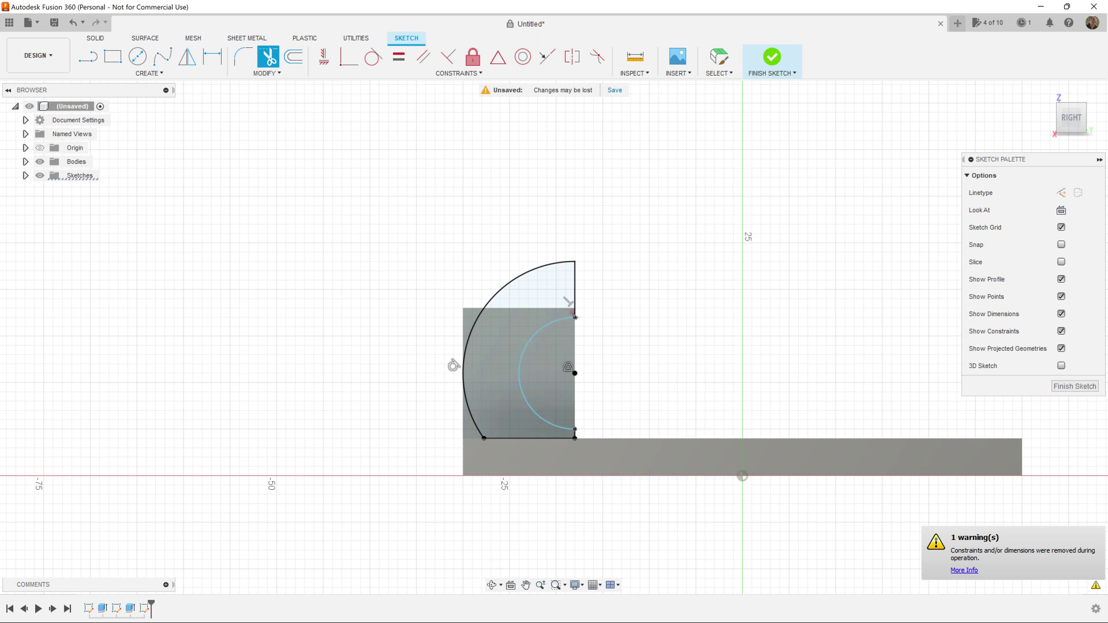
left_click(1060, 388)
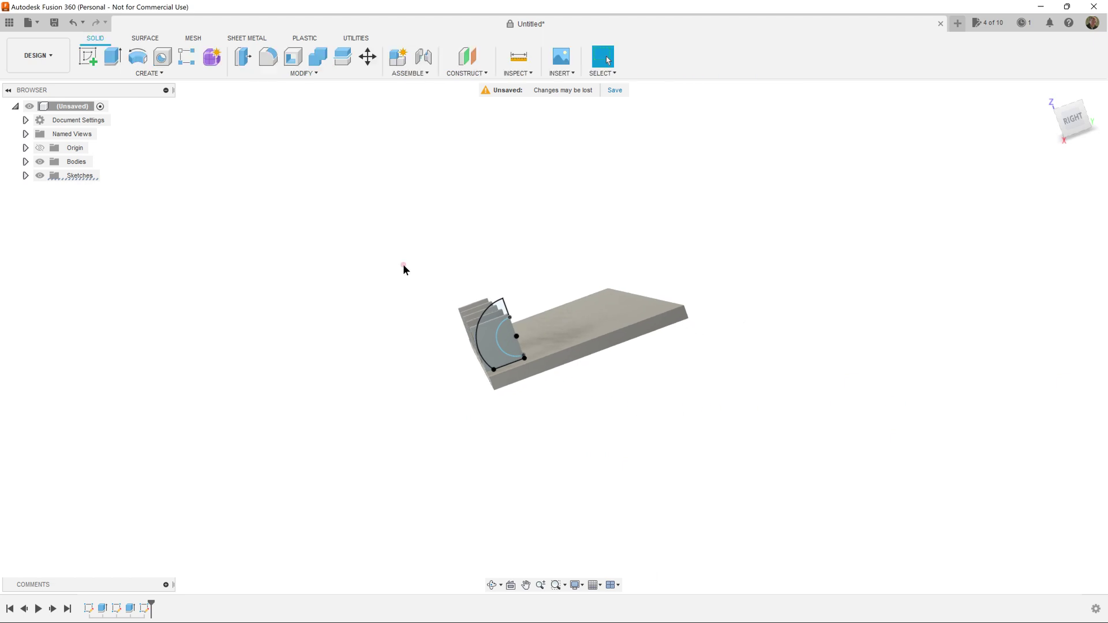
Step: Extrude the hook sketch, selecting the three hook profiles
left_click(112, 57)
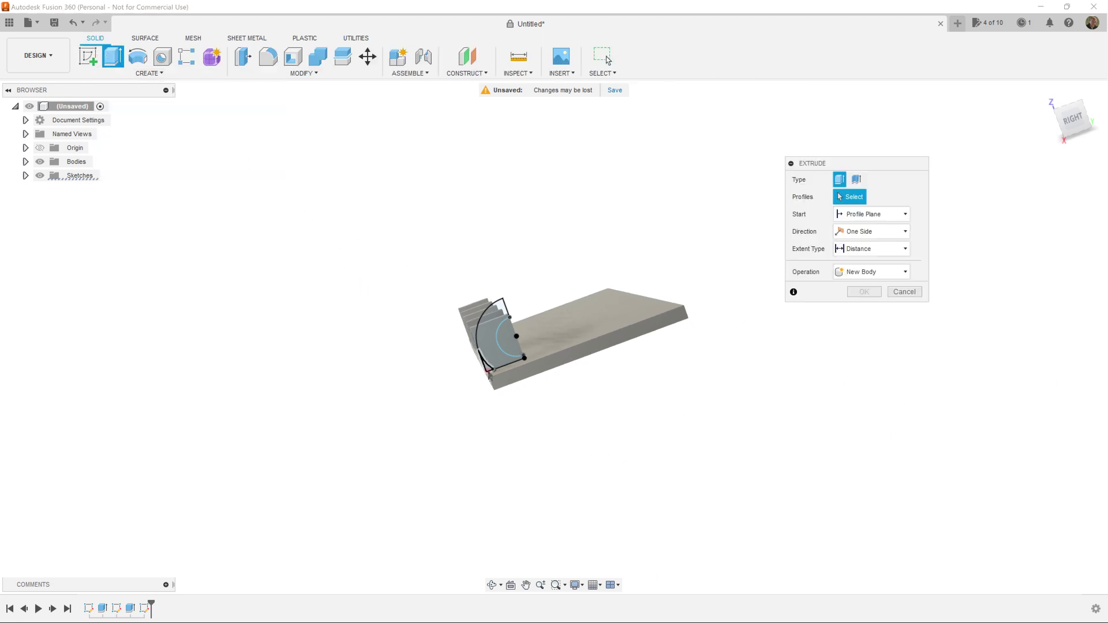
left_click(487, 364)
left_click(513, 347)
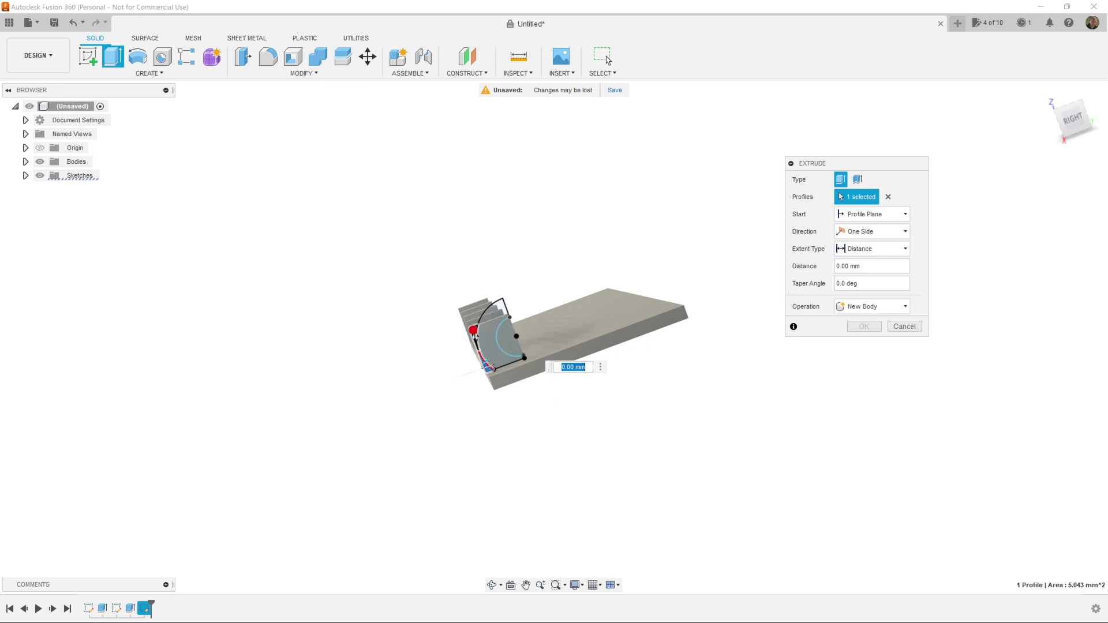
left_click(513, 346)
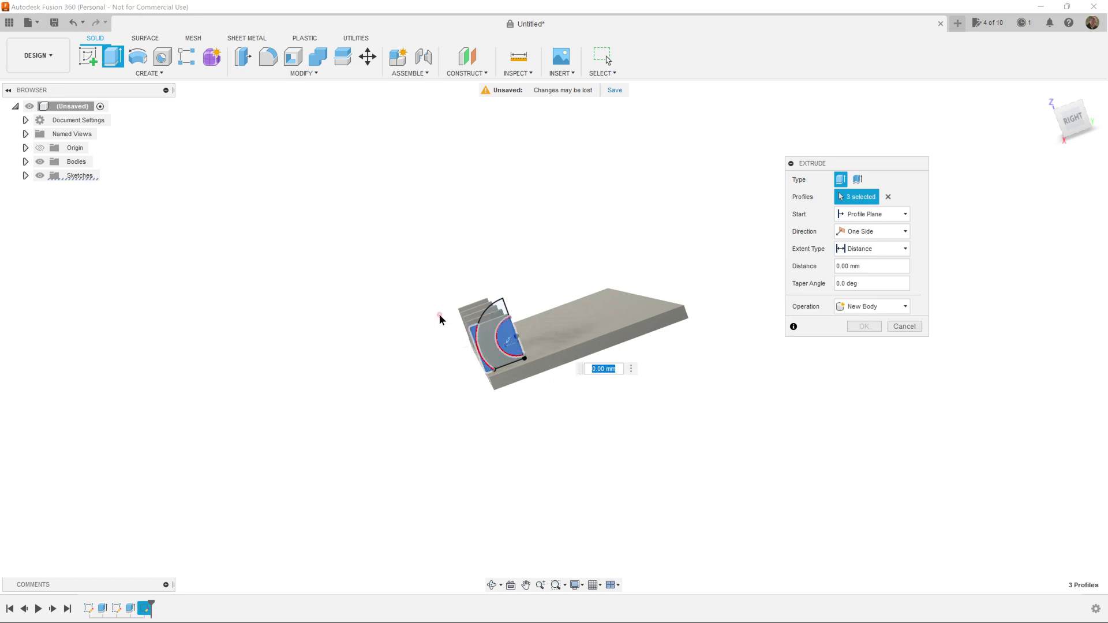
middle_click_drag(457, 301, 518, 362, "shift")
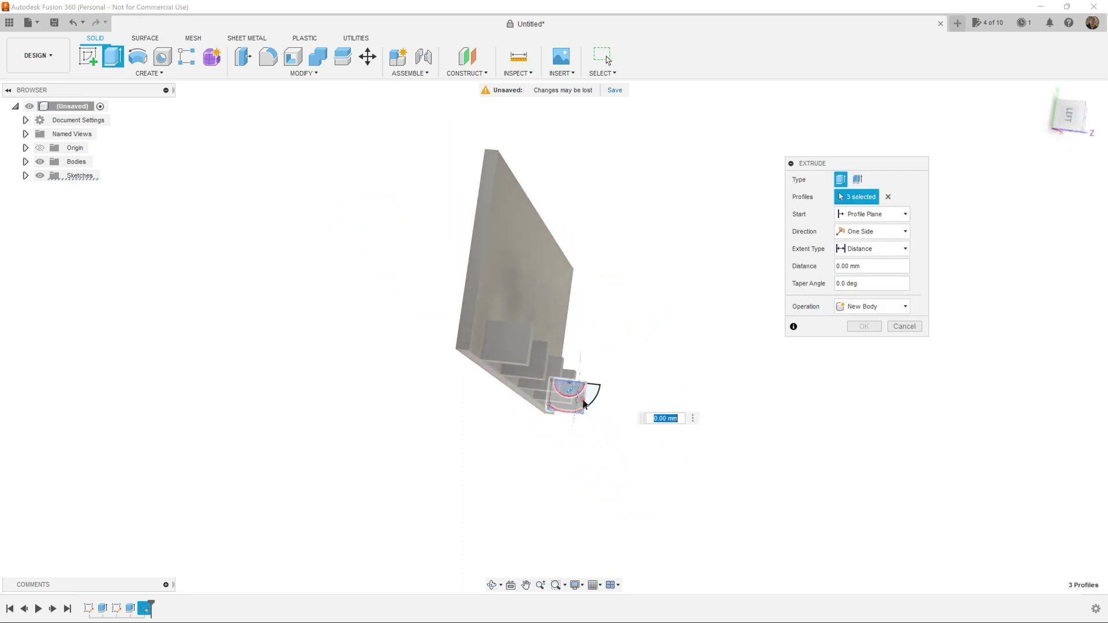
Step: Cut the profiles 120 mm through all five tabs and inspect the curved hooks
left_click(516, 354)
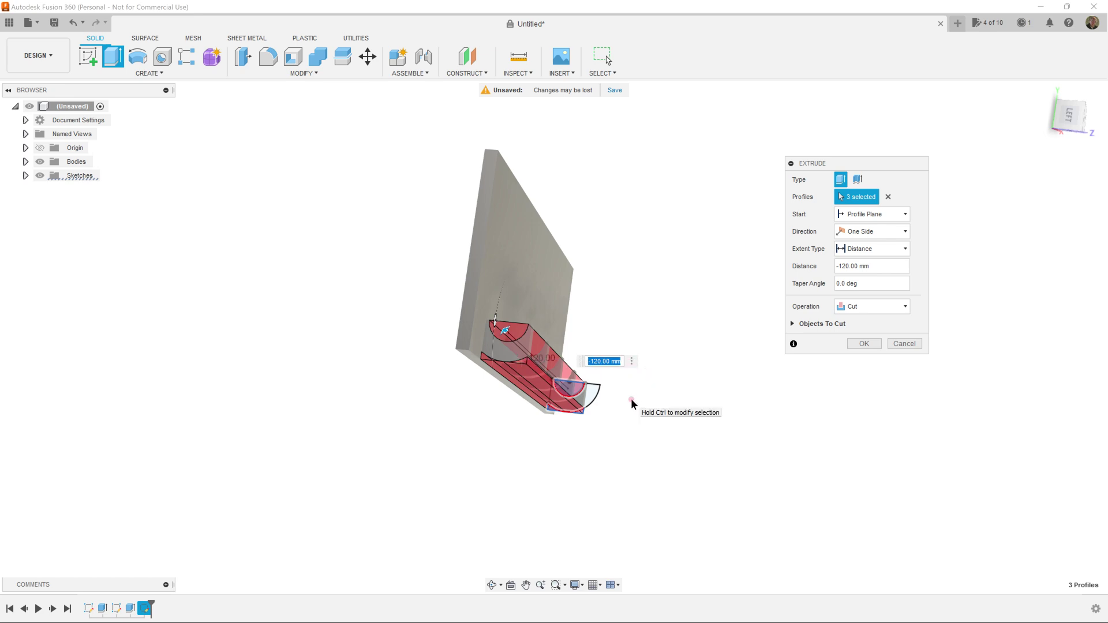
middle_click_drag(622, 409, 572, 398, "shift")
middle_click_drag(506, 317, 459, 292, "shift")
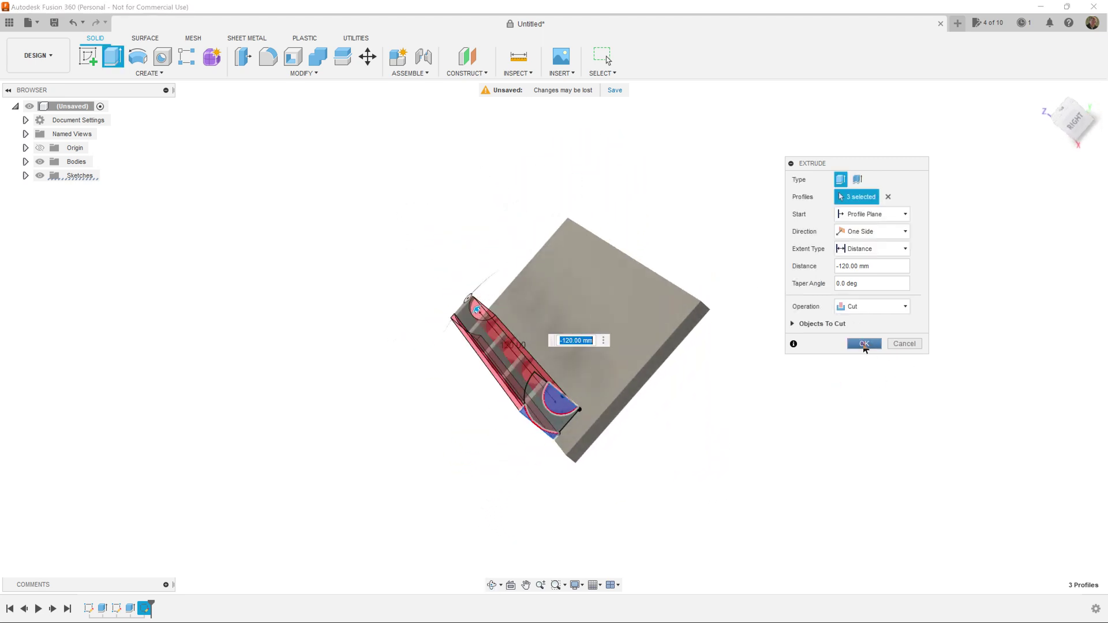
left_click(863, 345)
scroll(622, 454, "down", 2)
scroll(622, 453, "up", 2)
middle_click_drag(603, 440, 577, 441, "shift")
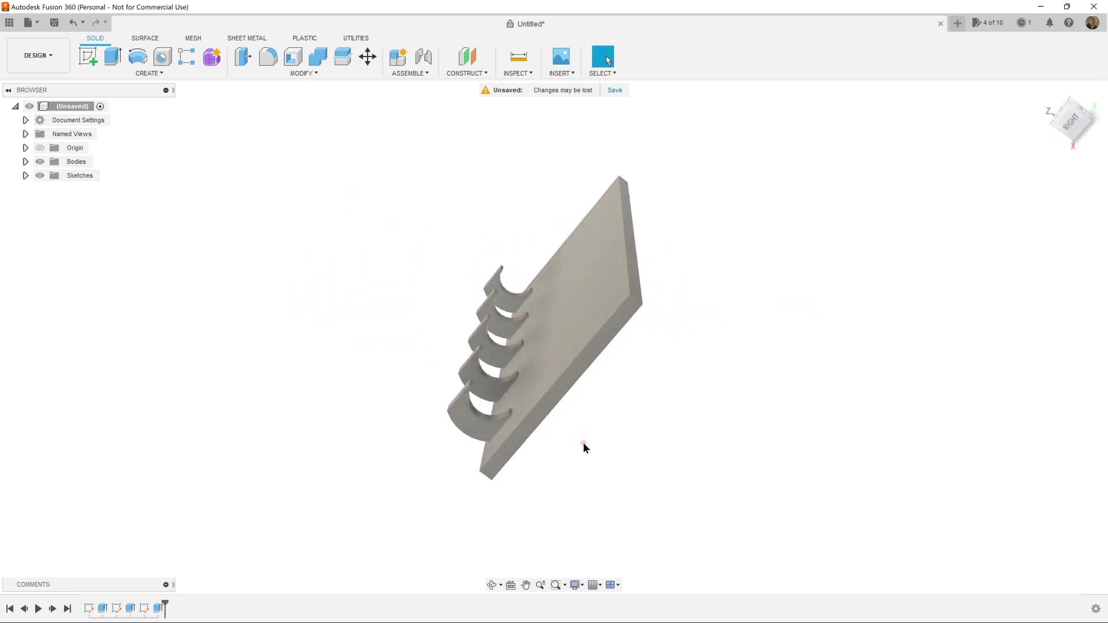
Step: Fillet ten hook edges with a 1.5 mm radius
left_click(268, 57)
scroll(468, 367, "up", 3)
left_click(495, 414)
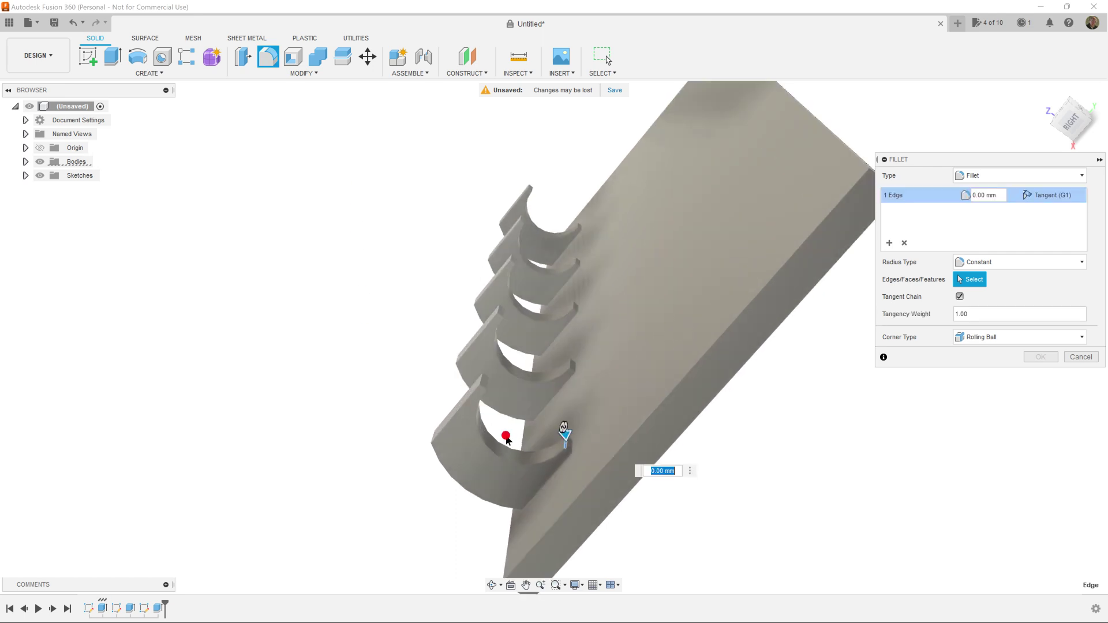
left_click(488, 384)
left_click(569, 362)
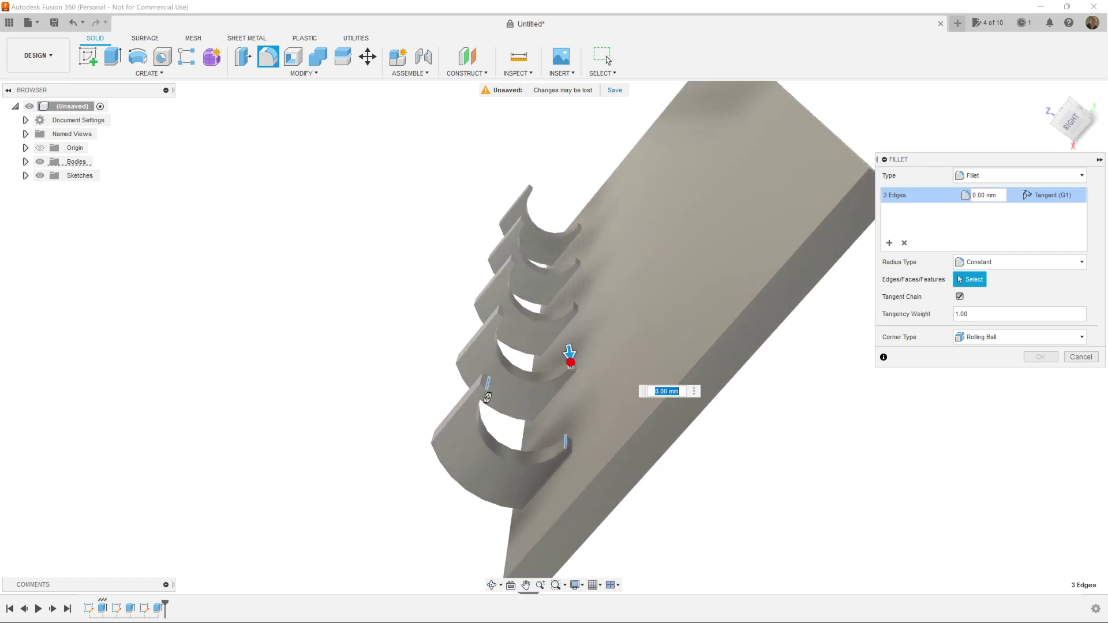
left_click(503, 312)
left_click(572, 304)
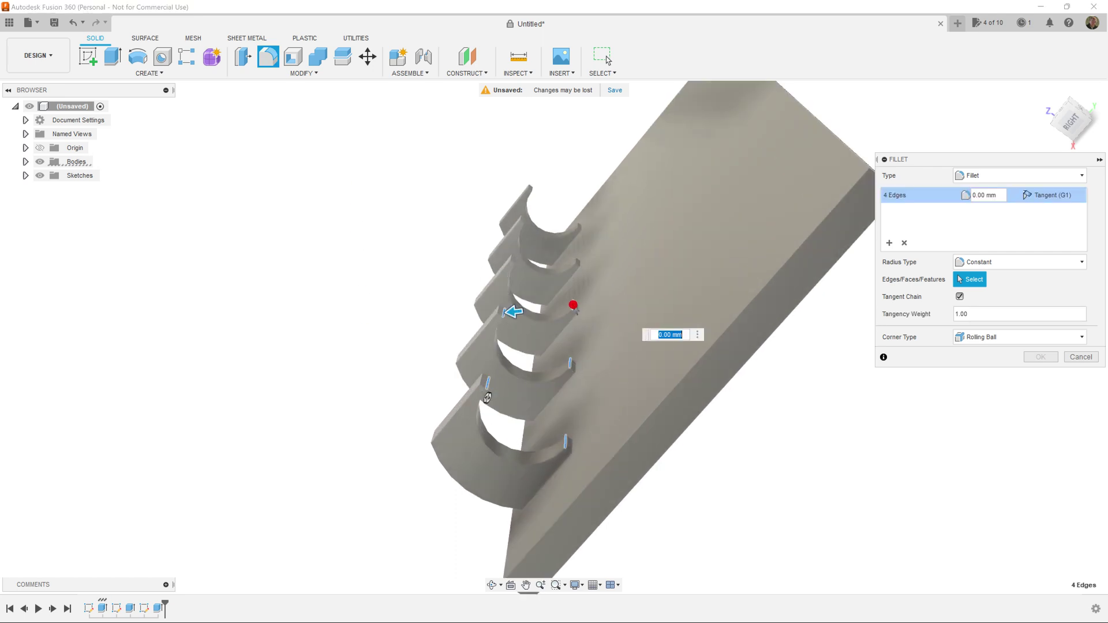
left_click(521, 249)
scroll(525, 294, "up", 3)
left_click(495, 327)
left_click(586, 397)
left_click(588, 315)
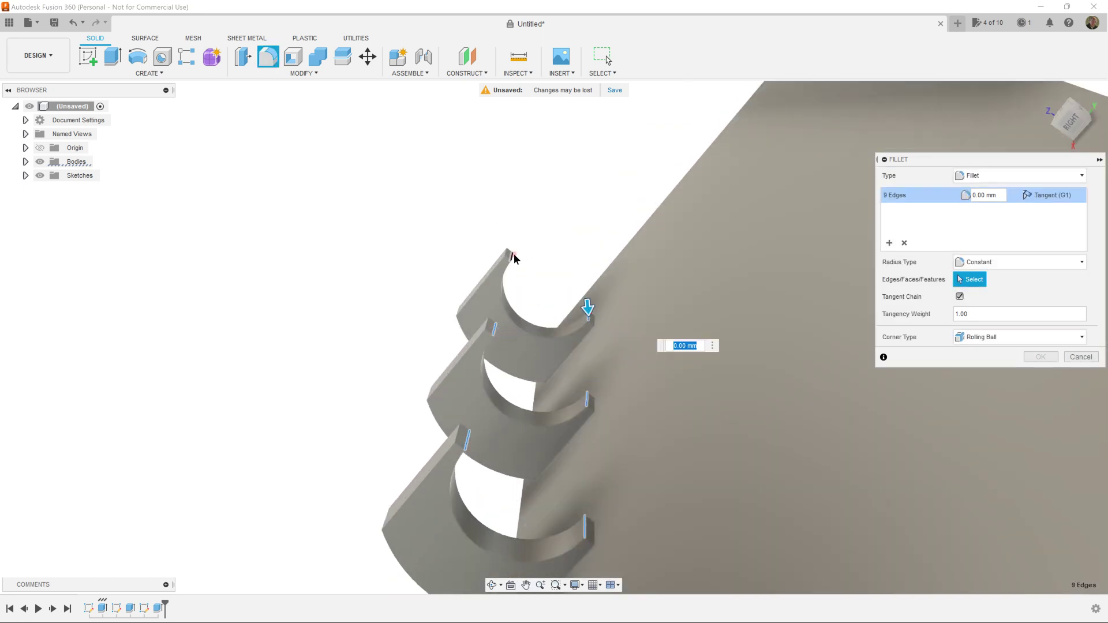
left_click(512, 260)
scroll(513, 261, "down", 5)
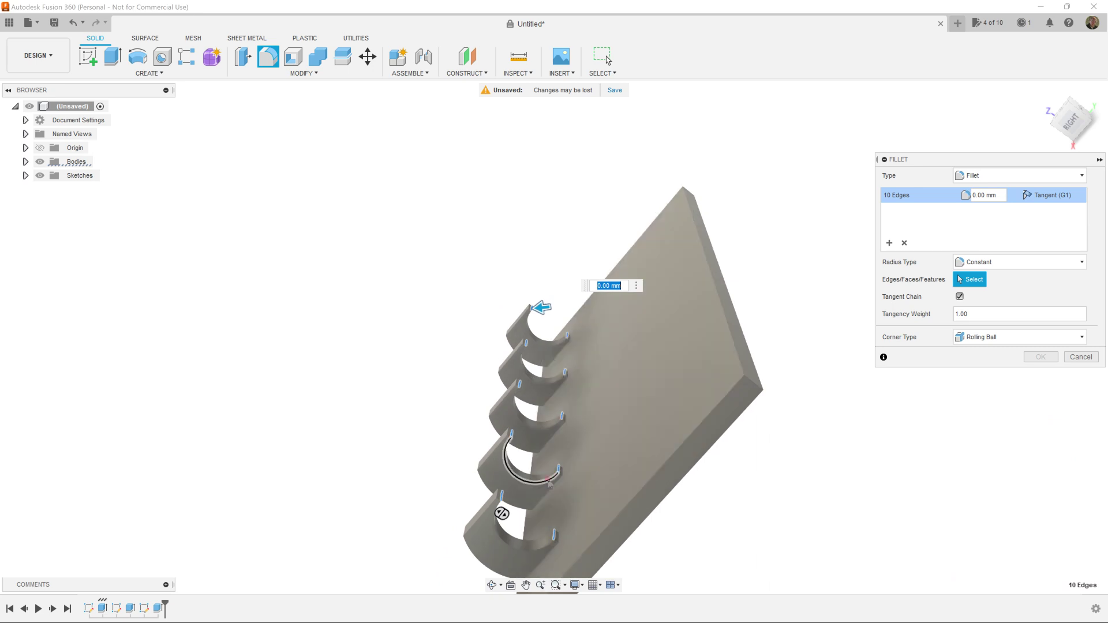
type("1.5")
key("Return")
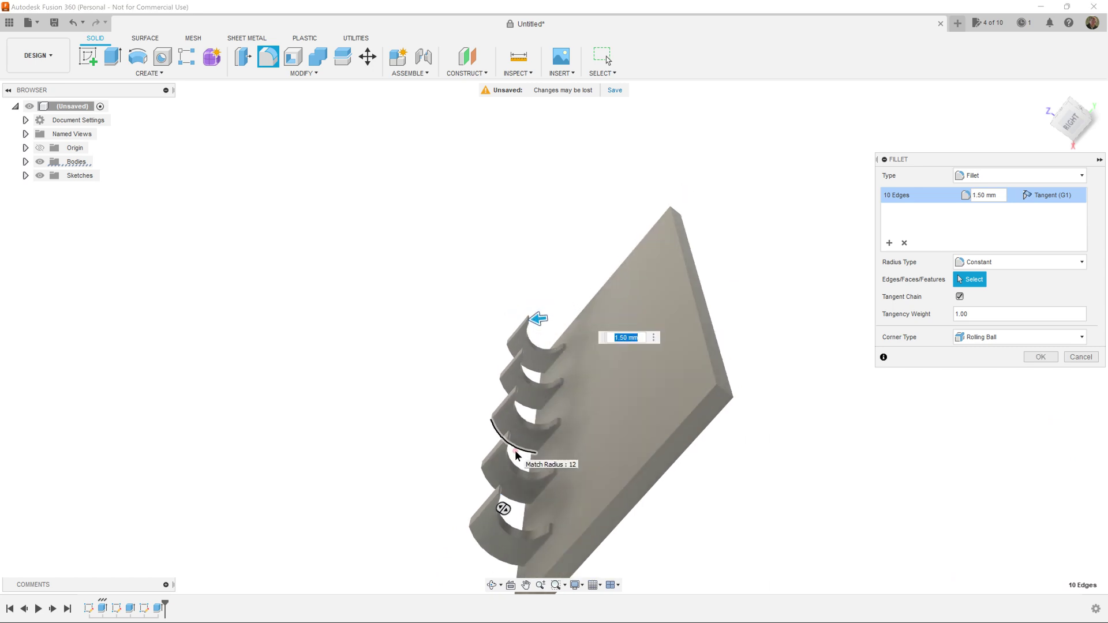
Step: Add a second set of hook tip edges at 9.5 mm radius and apply the fillet
middle_click_drag(516, 456, 692, 369, "shift")
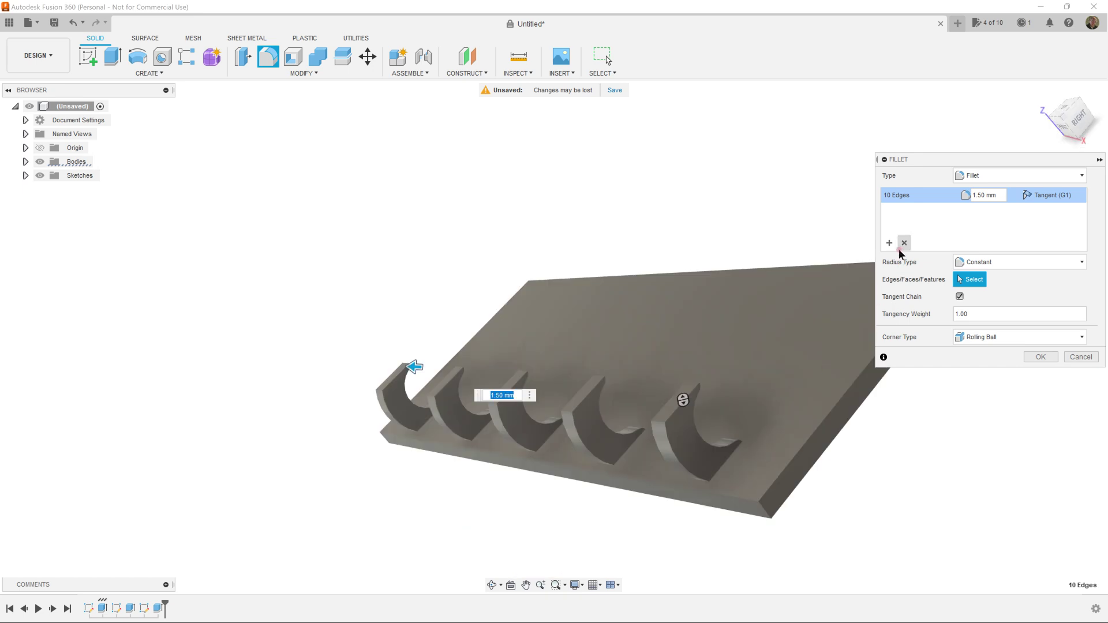
left_click(889, 244)
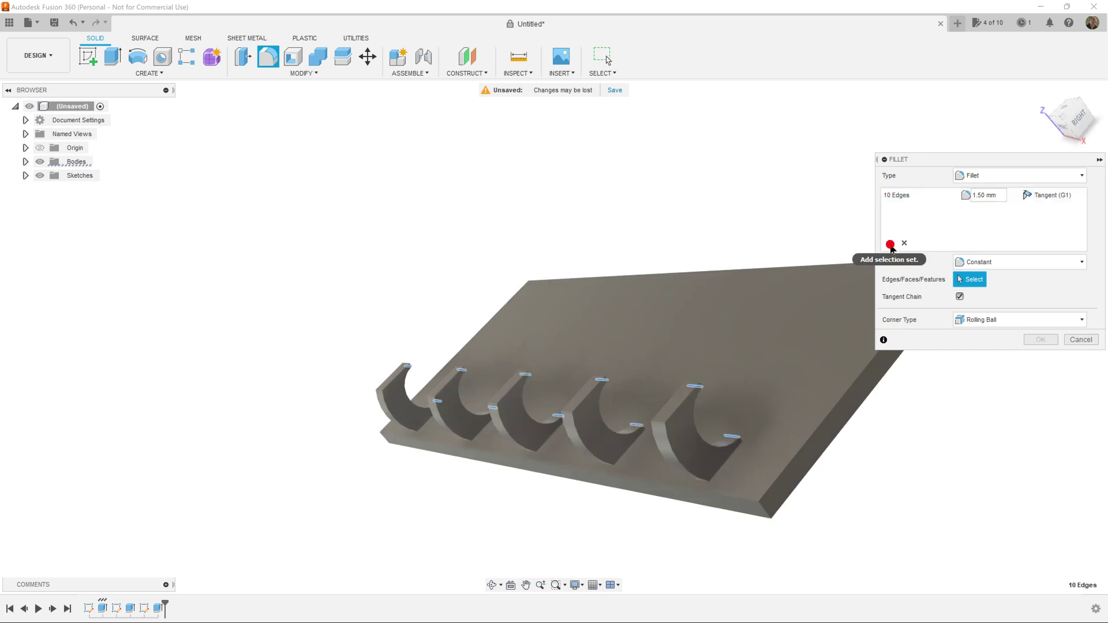
left_click(656, 420)
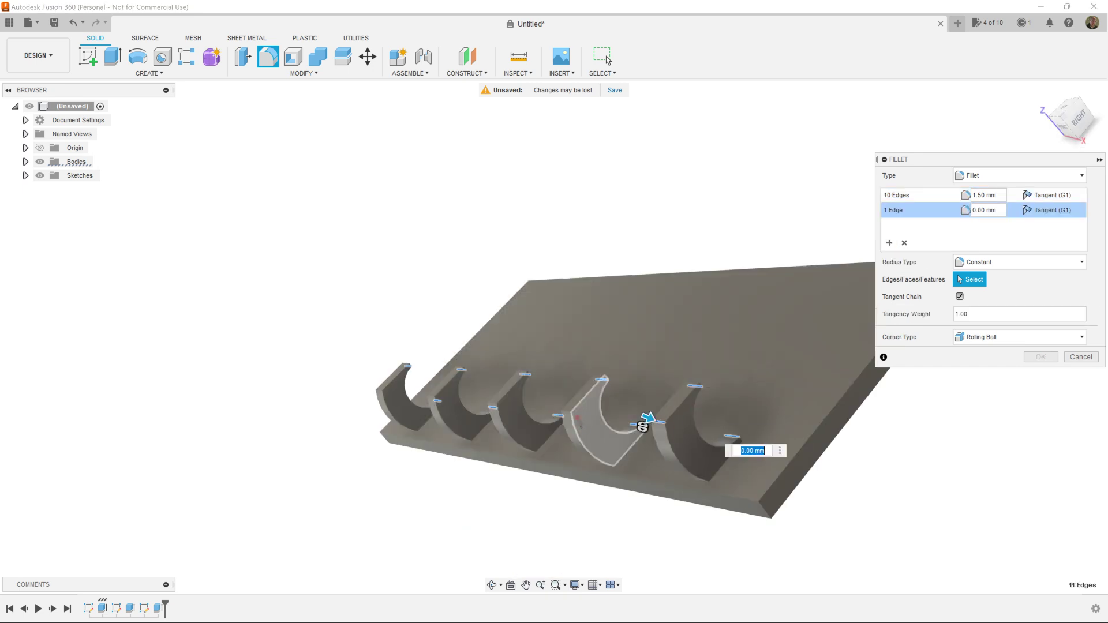
left_click(566, 411)
left_click(492, 402)
left_click(430, 397)
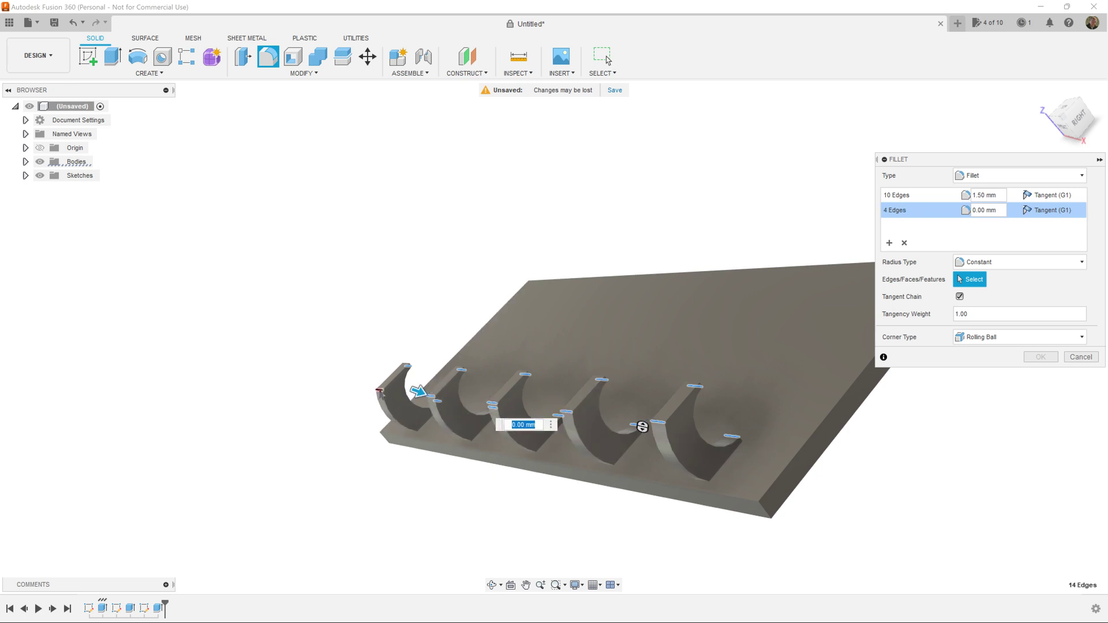
left_click_drag(421, 388, 372, 386)
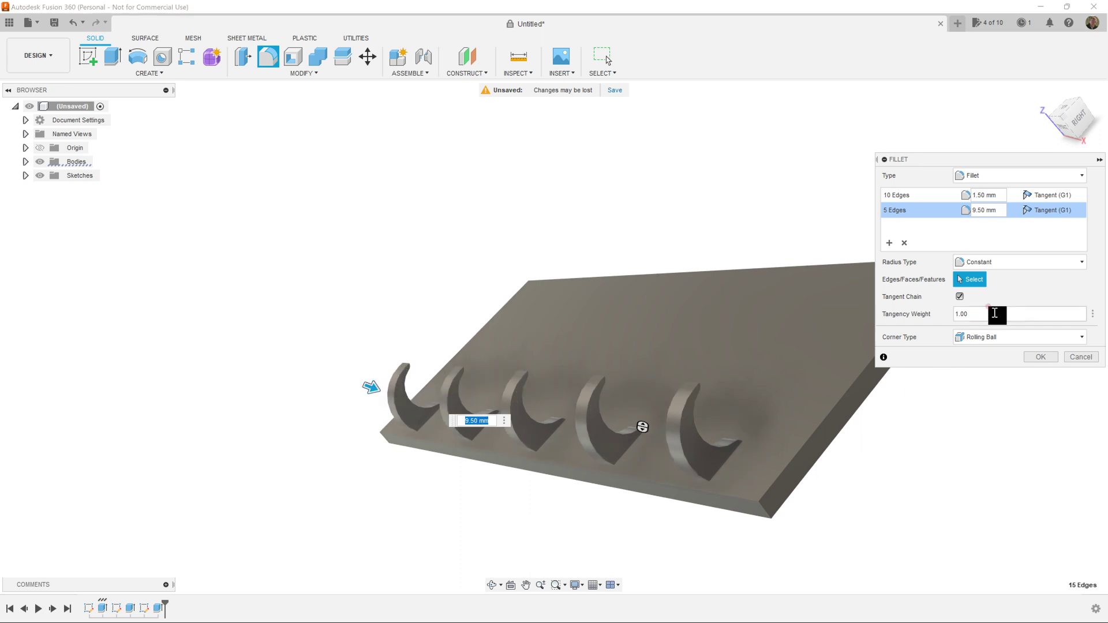
left_click(1030, 358)
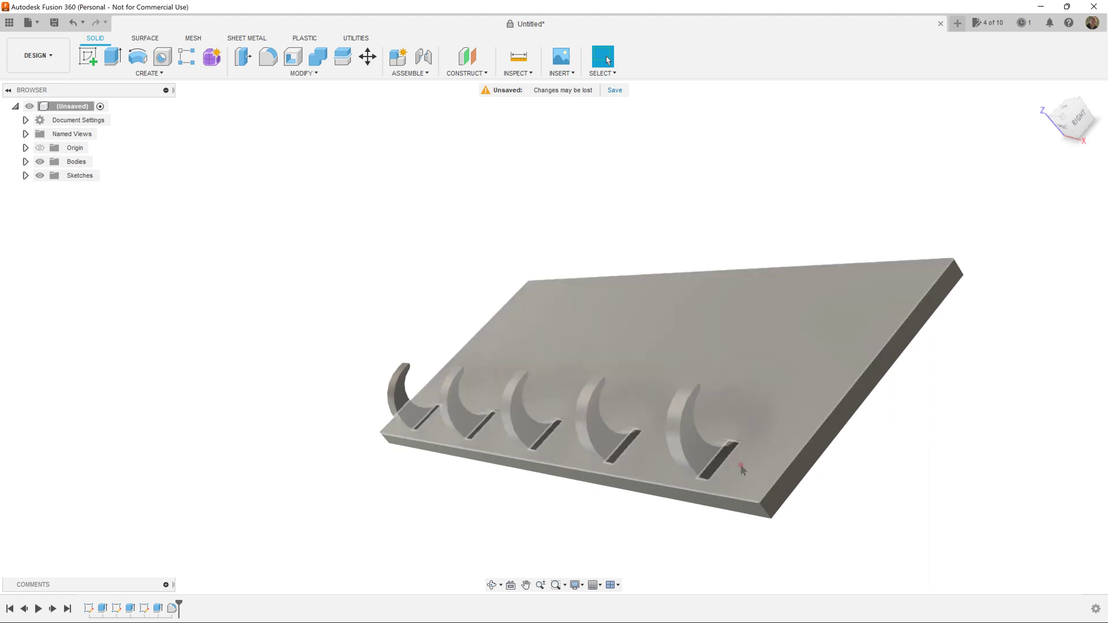
Step: Select the five front hook-base edges for a new fillet
left_click(266, 58)
left_click(430, 417)
left_click(485, 424)
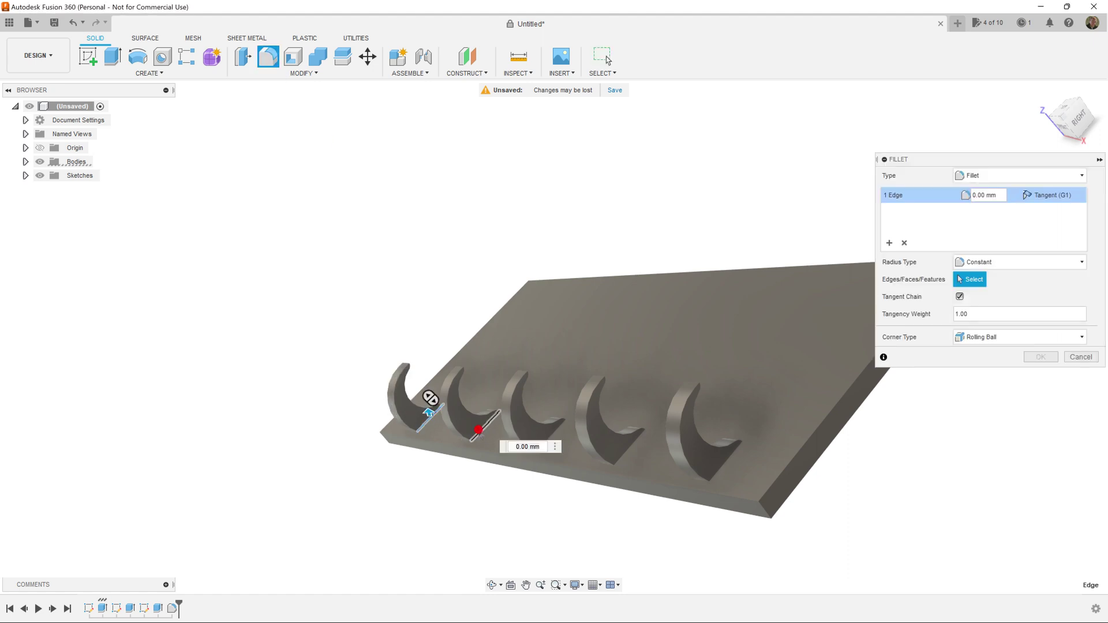
left_click(548, 434)
left_click(626, 446)
left_click(724, 458)
middle_click_drag(559, 354, 388, 393, "shift")
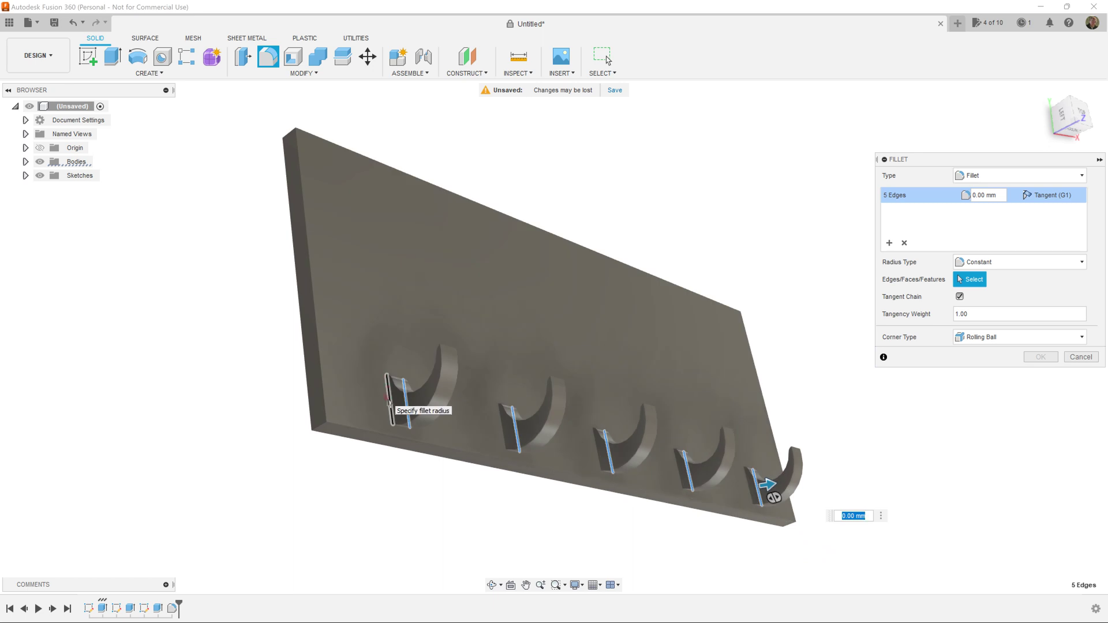
Step: Add the five hook slot edges, apply a 9.5 mm fillet, and pick the first pocket bottom edge
left_click(390, 401)
left_click(501, 424)
left_click(596, 450)
left_click(676, 467)
left_click(746, 482)
mouse_move(749, 478)
left_mouse_down()
mouse_move(744, 486)
mouse_move(752, 471)
left_mouse_up()
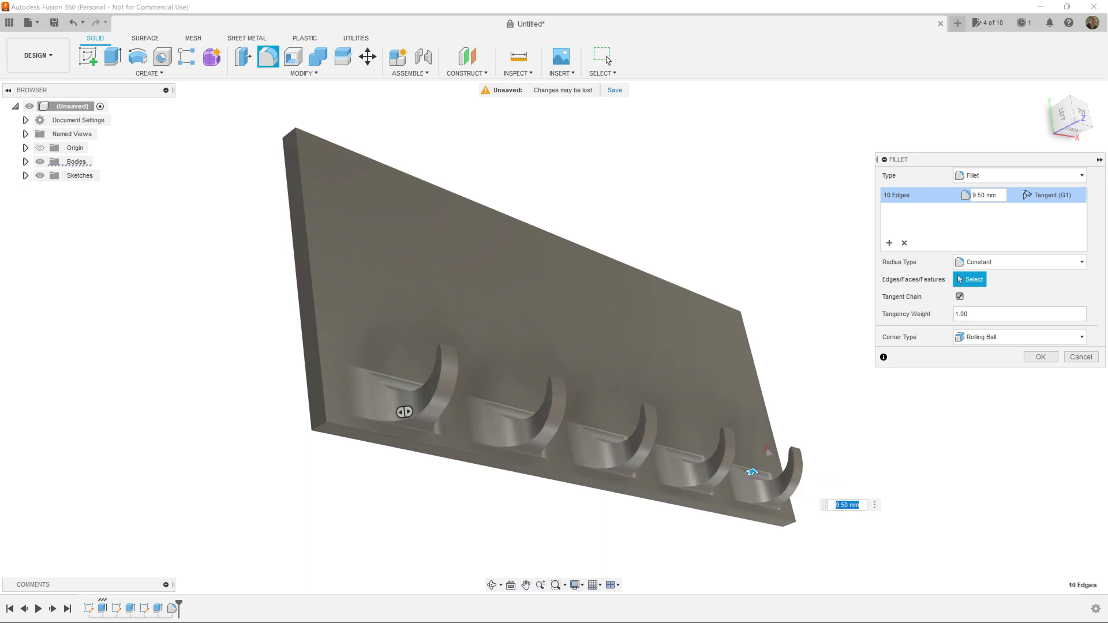
left_click(1040, 357)
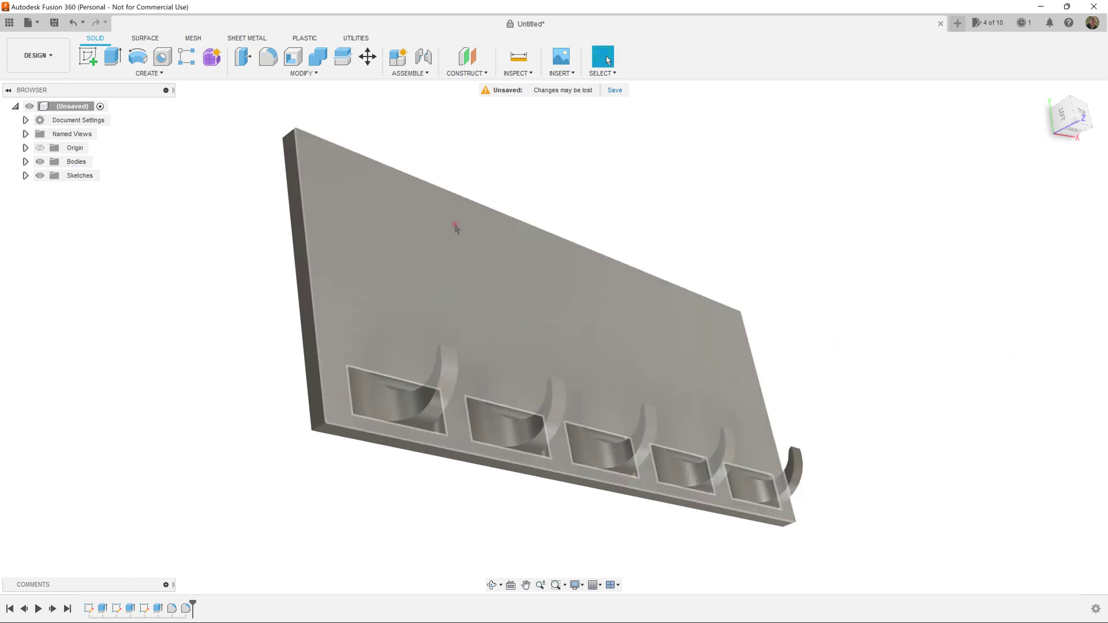
left_click(267, 56)
left_click(404, 427)
Step: Fillet the pocket bottom edges at 1.5 mm, leaving out the last hook's curved edges
left_click(511, 451)
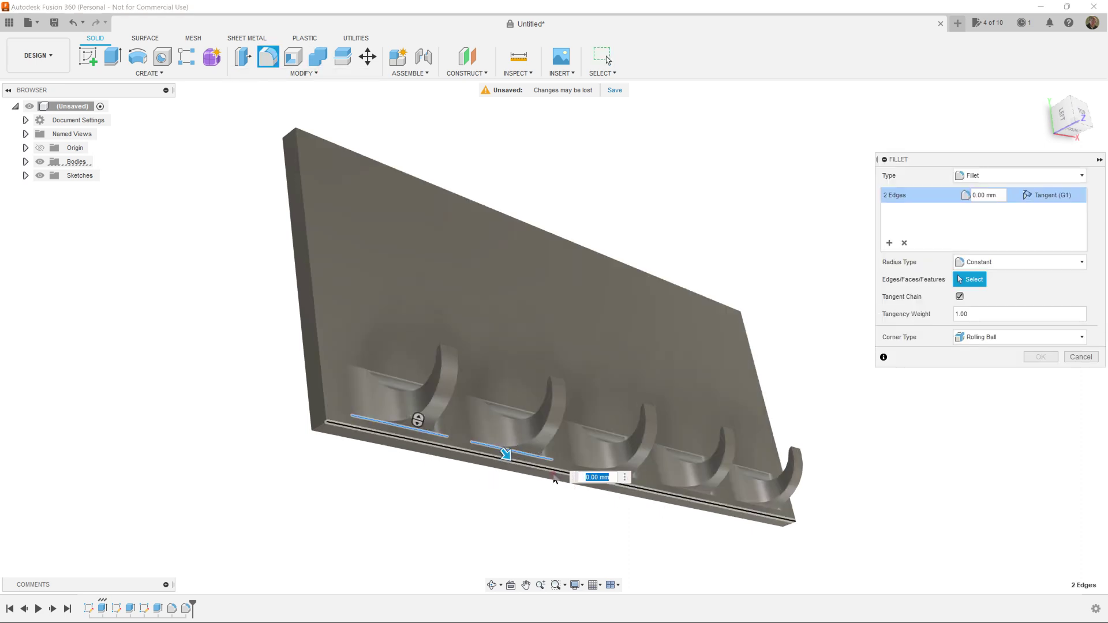
left_click(628, 476)
left_click(693, 491)
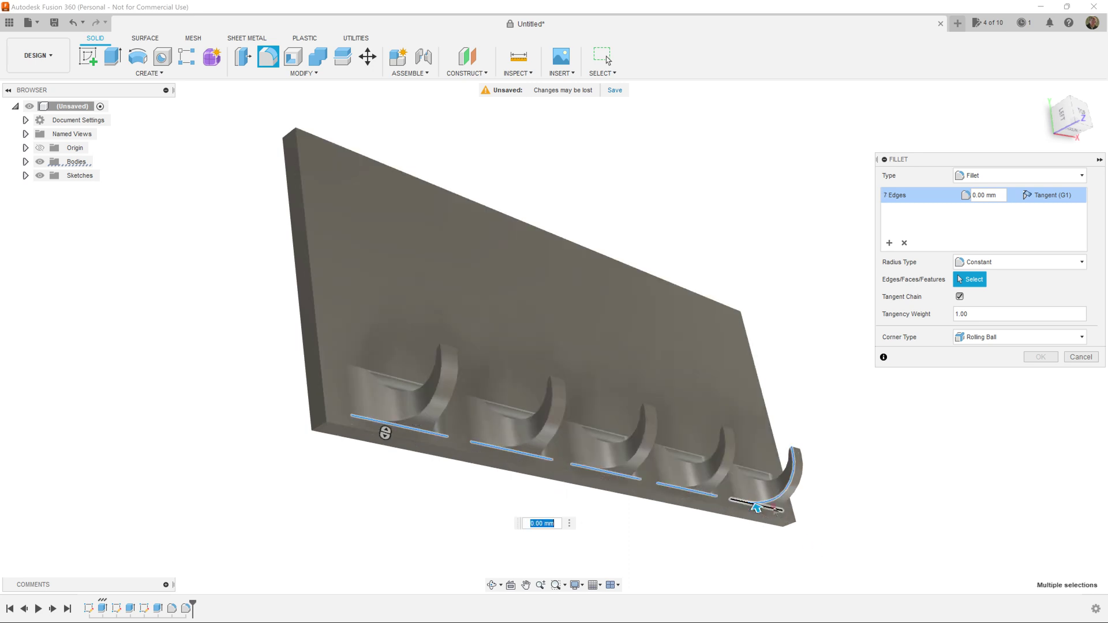
left_click(756, 507)
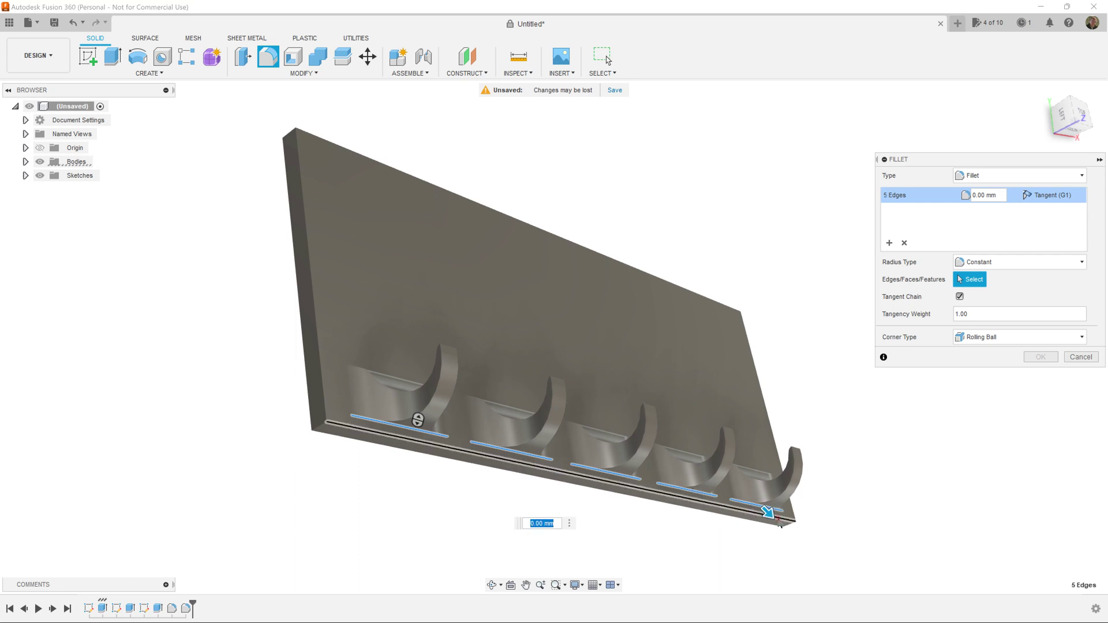
left_click_drag(768, 512, 772, 517)
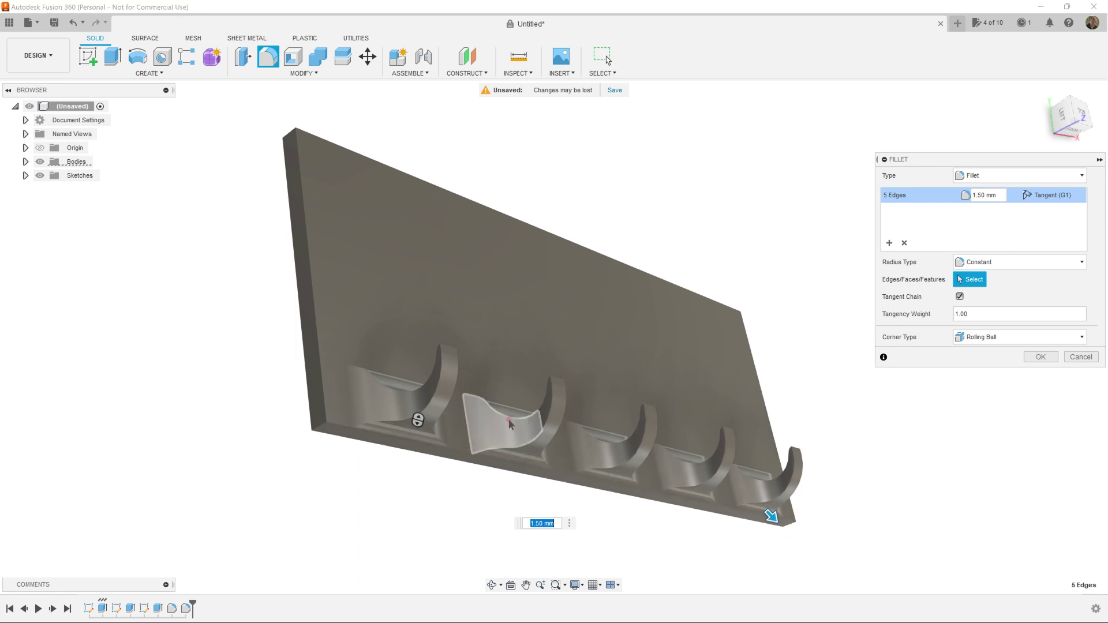
left_click(1040, 356)
middle_click_drag(1033, 353, 582, 379, "shift")
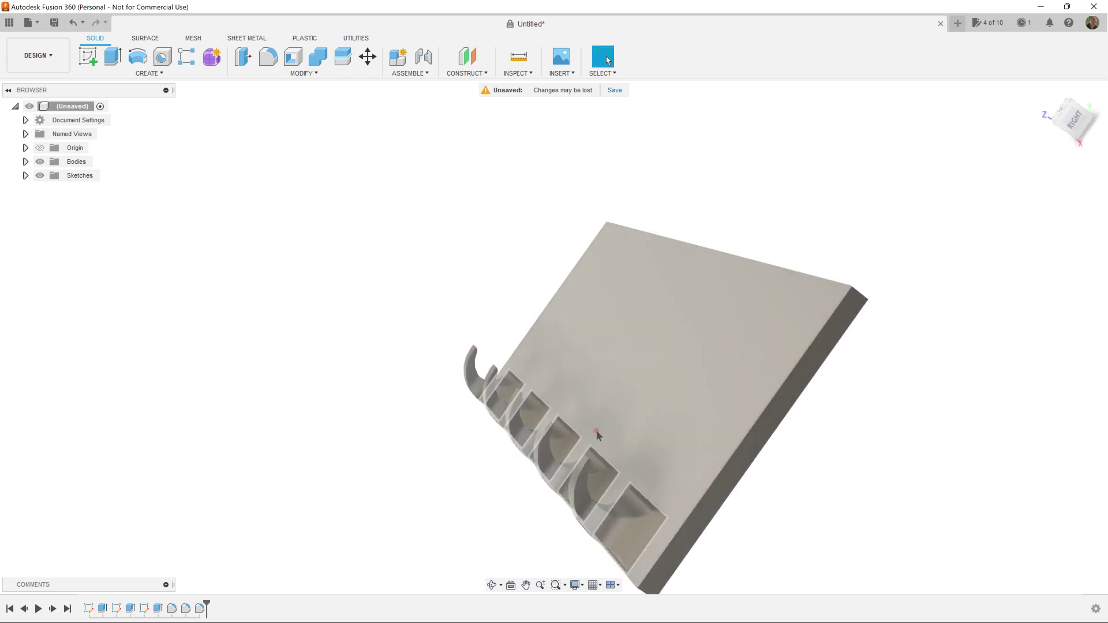
Step: Apply a 1 mm fillet to five more edges along the hooks
left_click(268, 56)
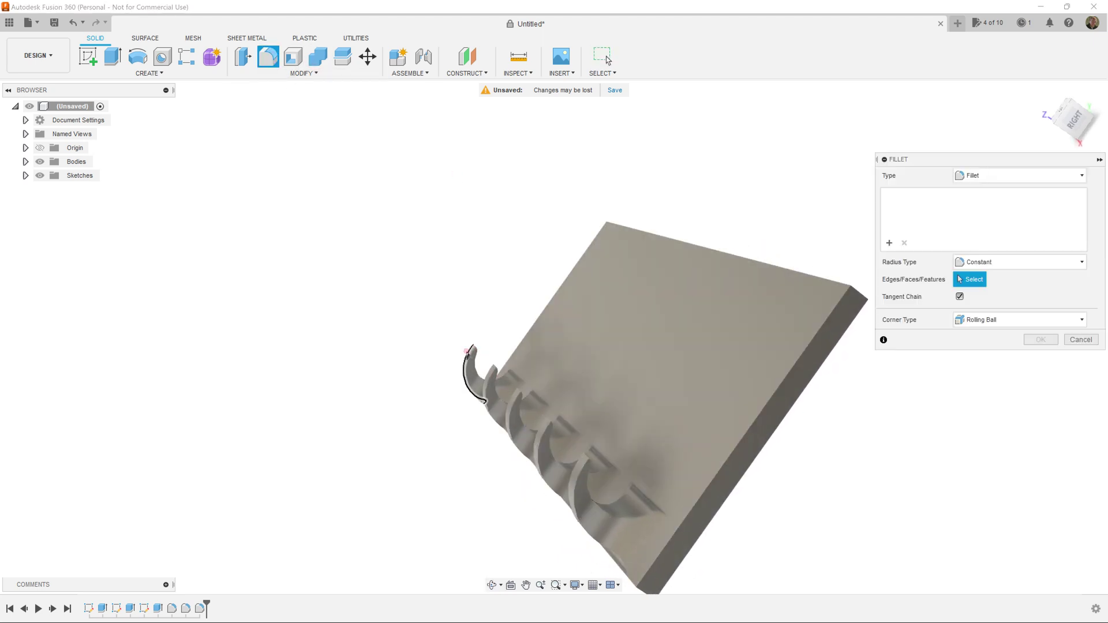
left_click(495, 372)
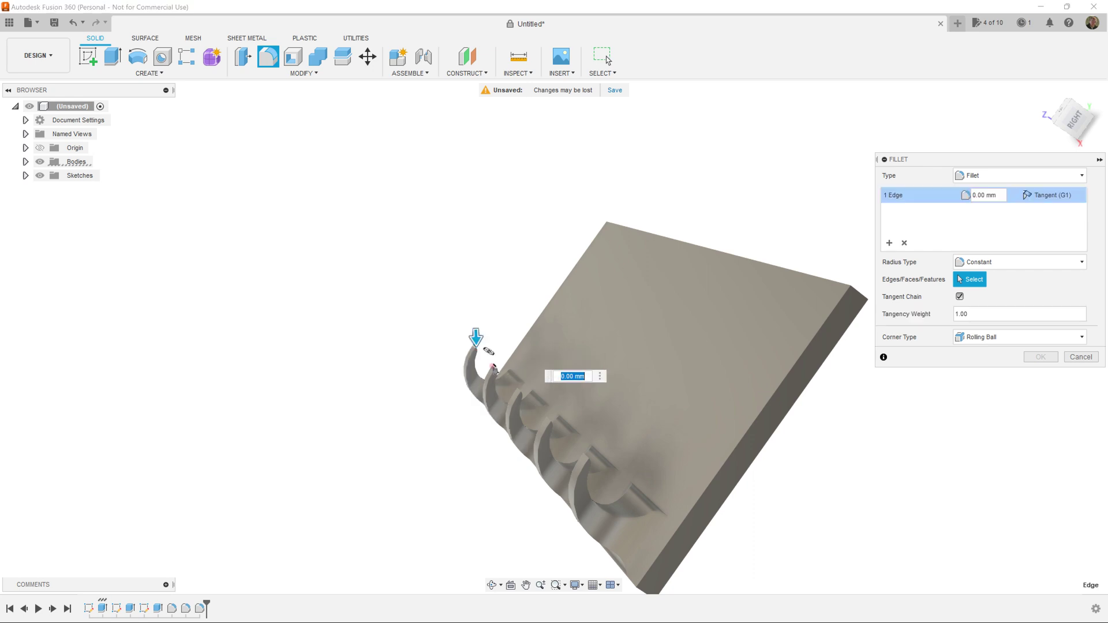
scroll(488, 352, "up", 3)
left_click(508, 369)
scroll(505, 260, "up", 3)
scroll(606, 416, "down", 3)
left_click(601, 388)
scroll(532, 356, "up", 3)
scroll(537, 363, "down", 3)
left_click(490, 321)
scroll(485, 321, "up", 3)
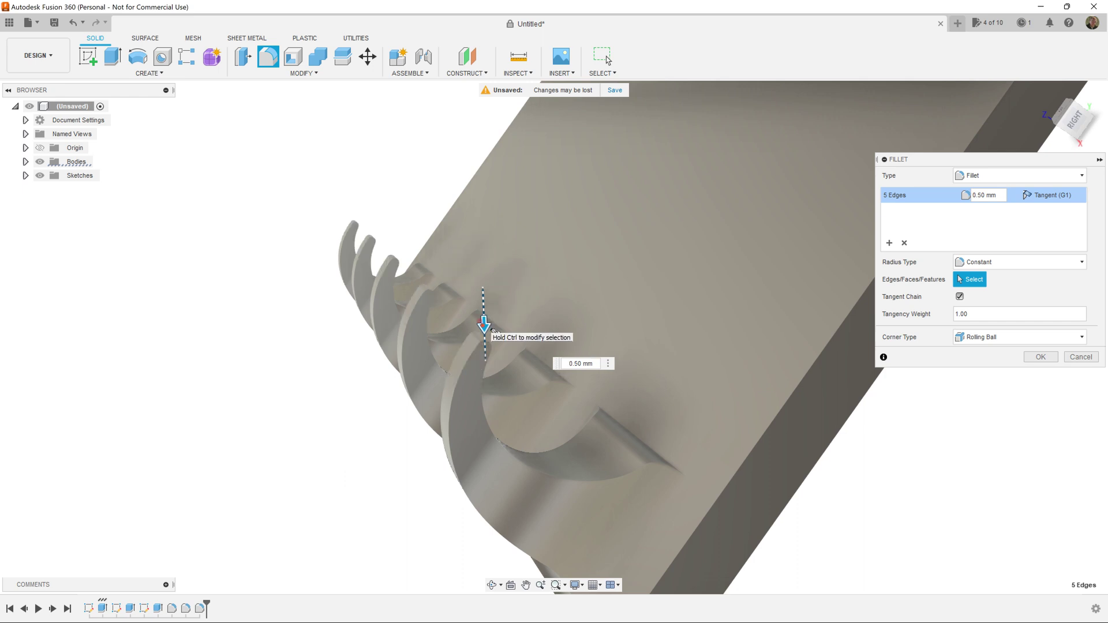
left_click_drag(484, 323, 488, 388)
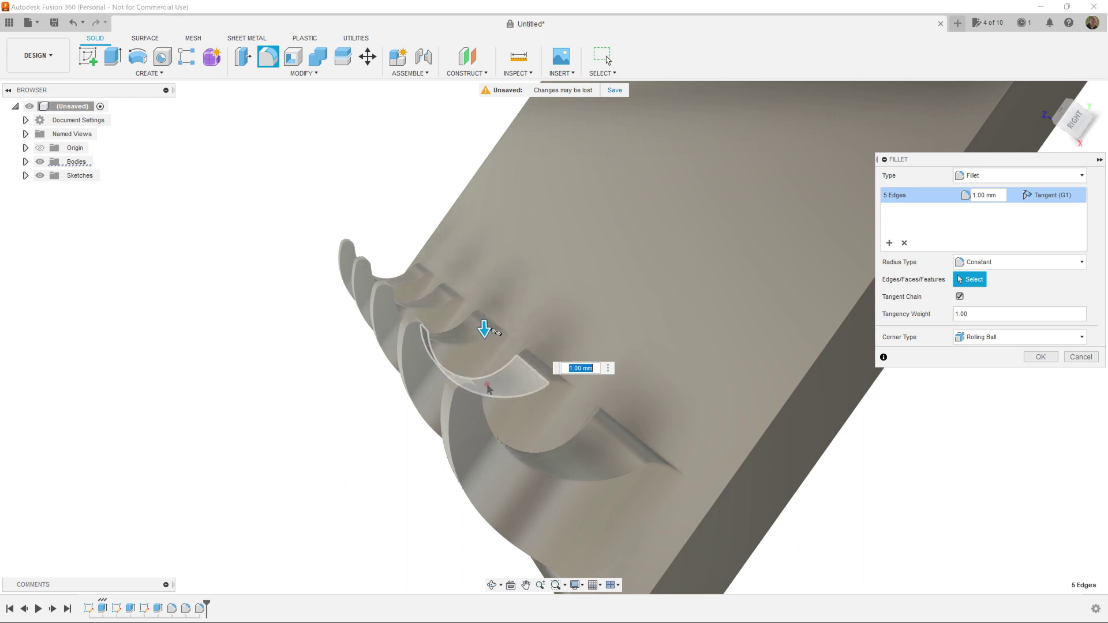
left_click(1039, 357)
middle_click_drag(628, 432, 656, 347, "shift")
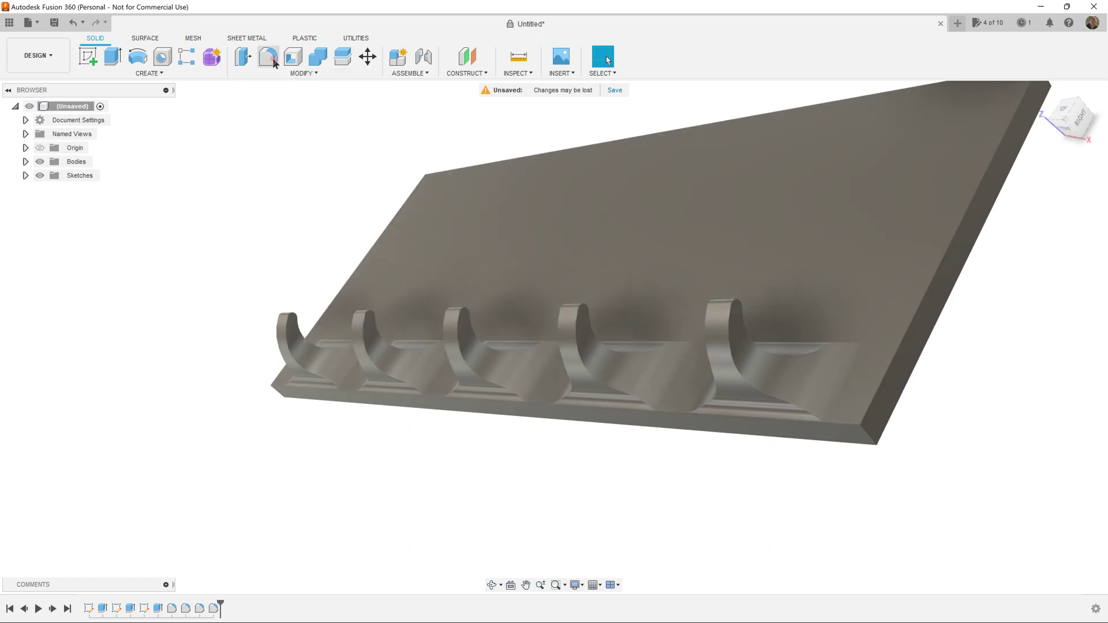
Step: Fillet the edge chains on all five hooks at 1 mm, covering 70 edges in ten chains
left_click(268, 56)
left_click(297, 323)
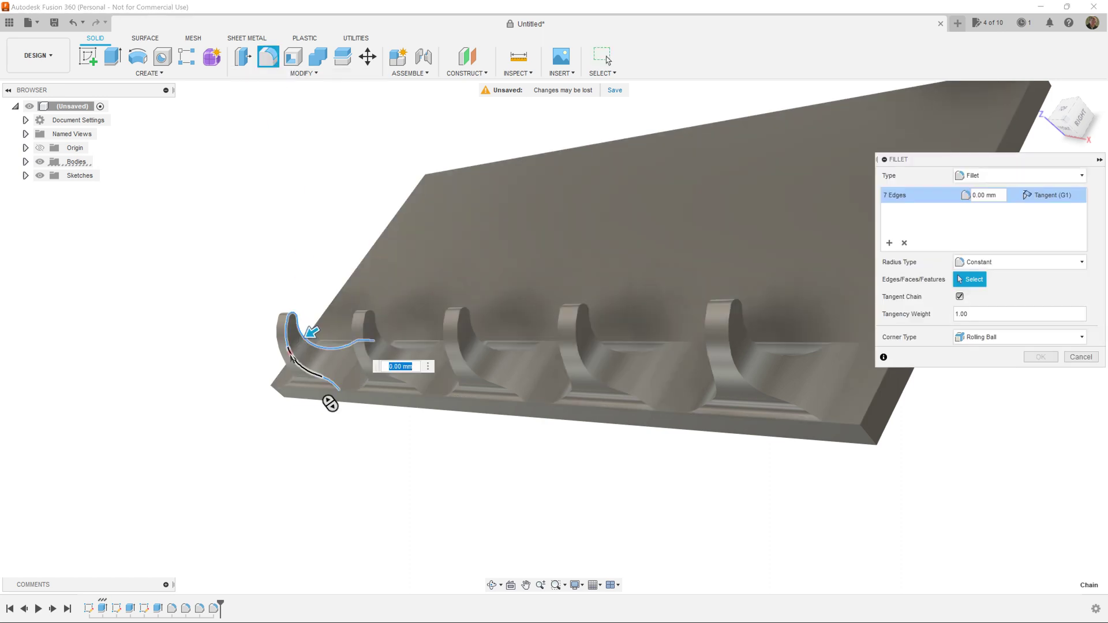
middle_click_drag(324, 369, 299, 358, "shift")
left_click(287, 317)
left_click(459, 323)
left_click(479, 349)
left_click(616, 341)
left_click(634, 372)
left_click(730, 361)
left_click(762, 375)
left_click(841, 353)
left_click(872, 357)
middle_click_drag(881, 358, 874, 397, "shift")
left_click_drag(874, 397, 838, 416)
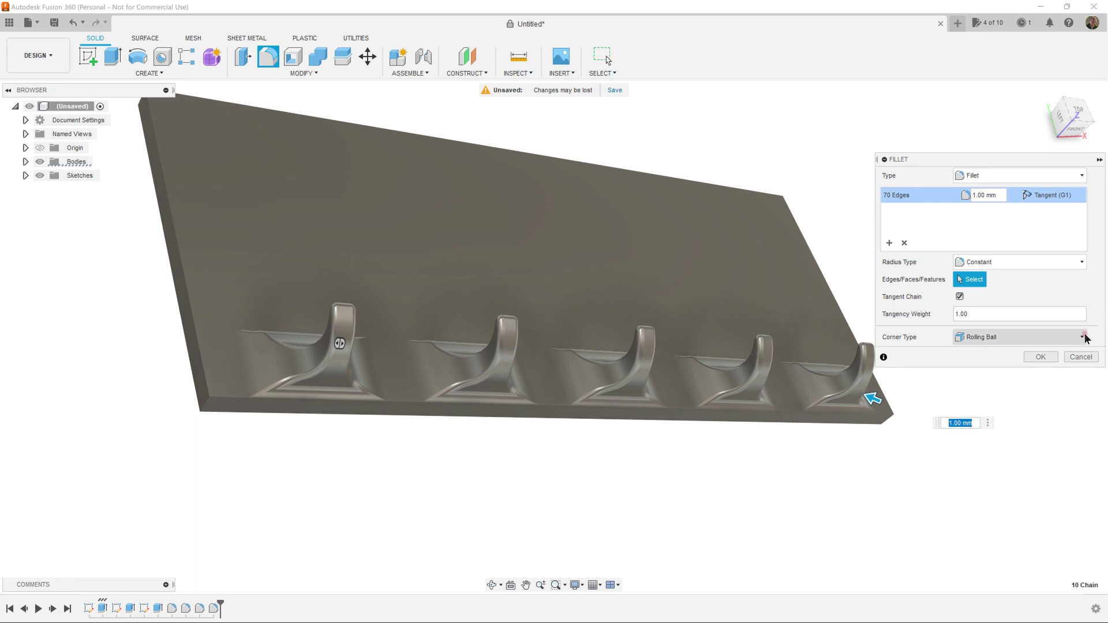
left_click(1044, 357)
Step: Orbit around the rack to inspect the rounded hooks from several angles
middle_click_drag(712, 427, 553, 412, "shift")
middle_click_drag(619, 364, 702, 348, "shift")
mouse_move(608, 60)
middle_mouse_down("shift")
mouse_move(592, 59)
mouse_move(607, 60)
middle_mouse_up("shift")
middle_click_drag(746, 365, 618, 290, "shift")
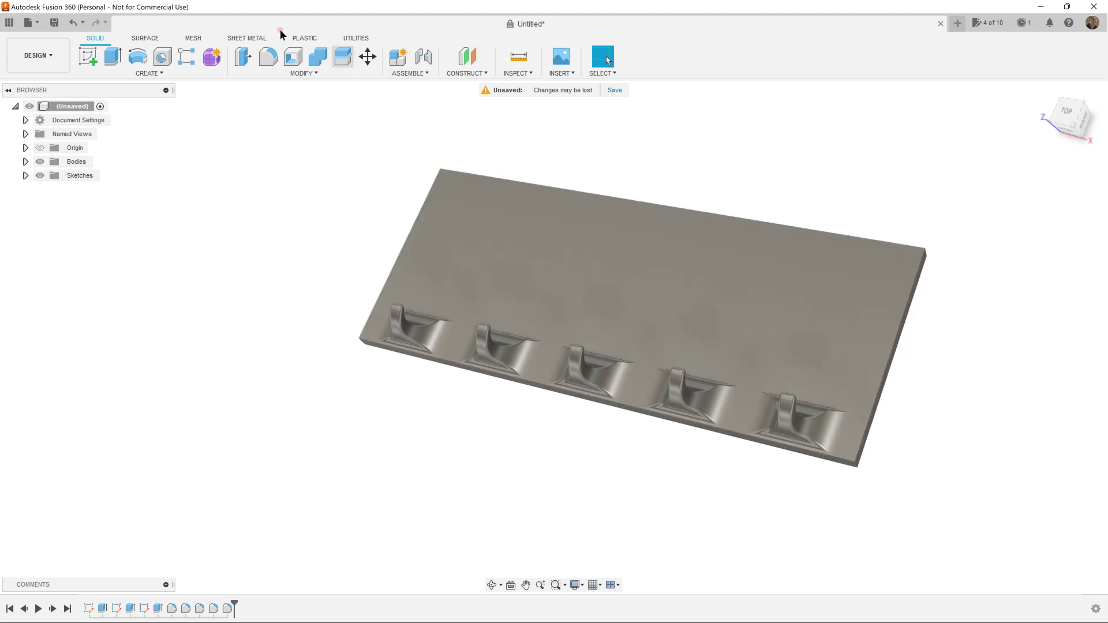
Step: Sketch a 150 × 4 mm rectangle from the left edge on the back plate's top face
left_click(87, 56)
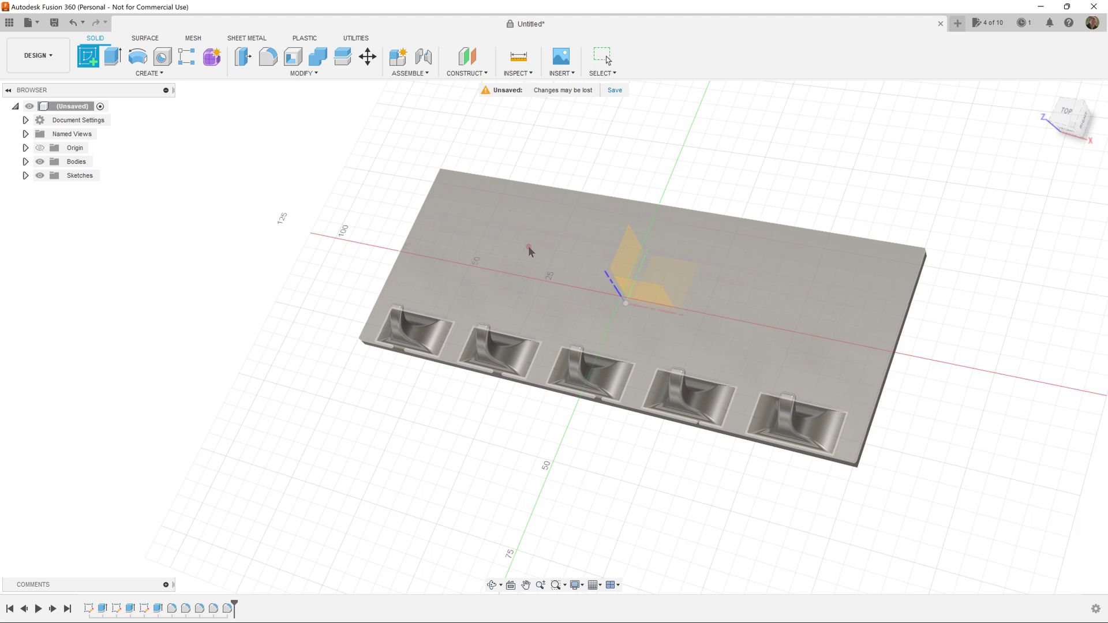
left_click(544, 246)
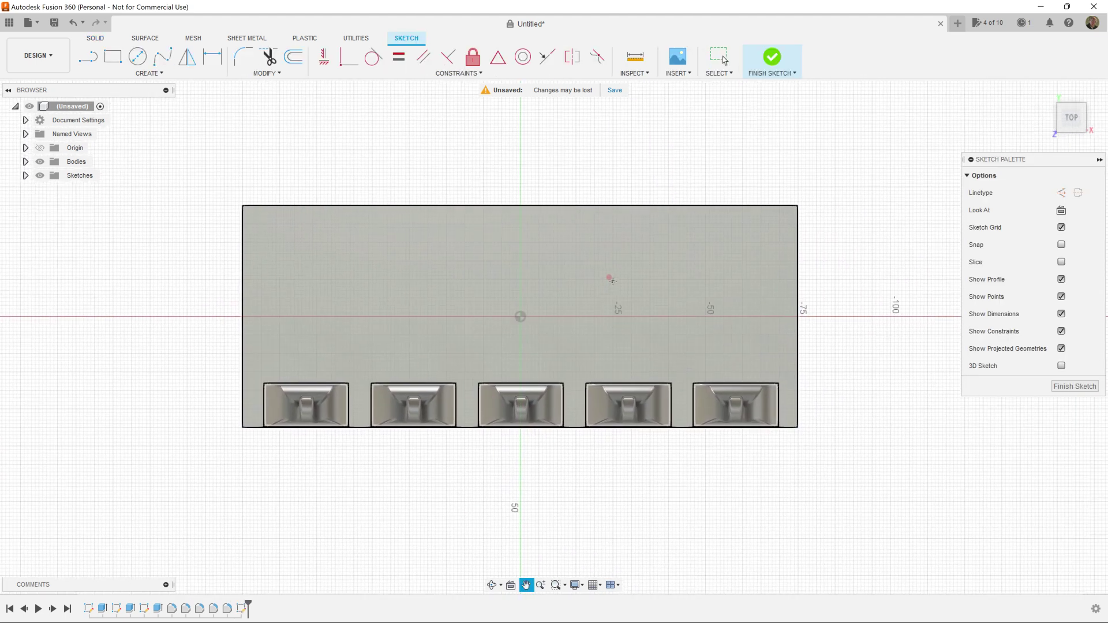
left_click(117, 64)
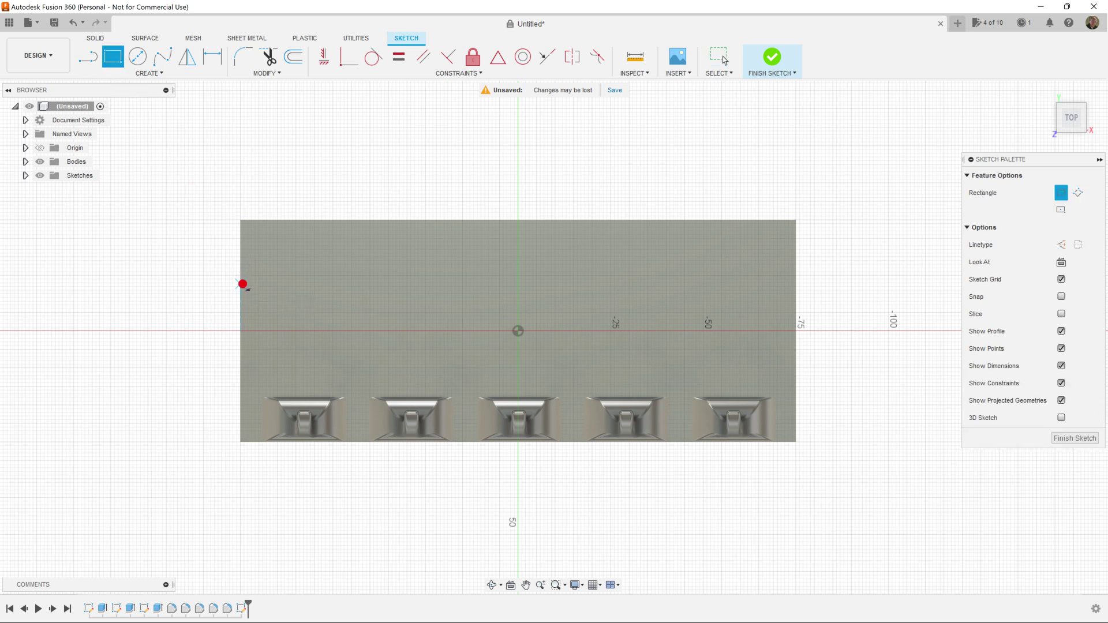
left_click(242, 284)
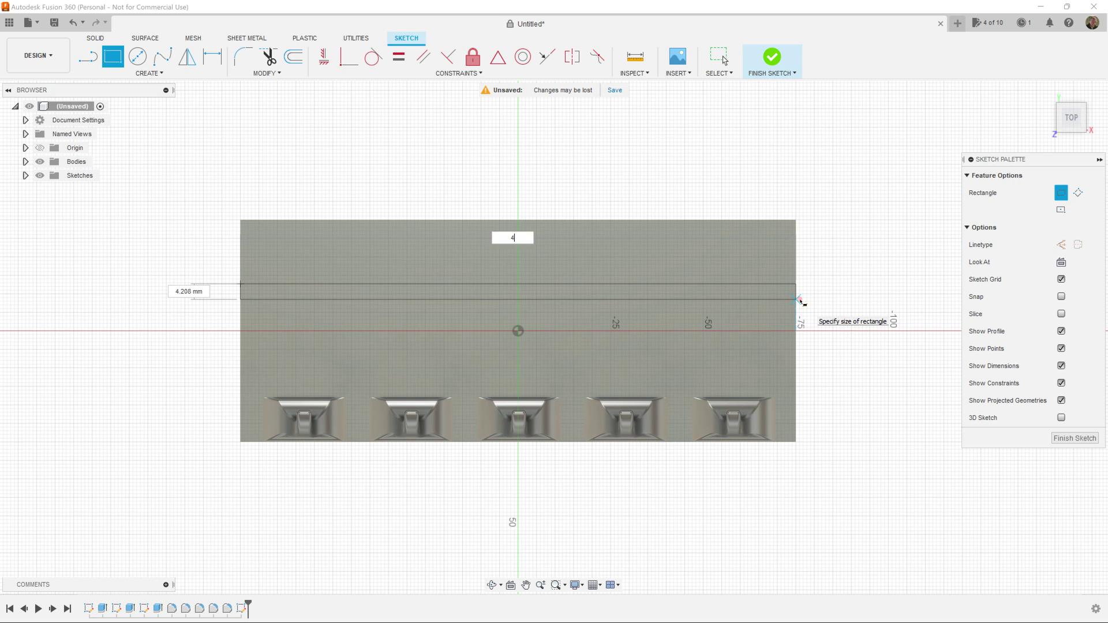
type("4")
key("Tab")
key("BackSpace")
type("150")
key("Tab")
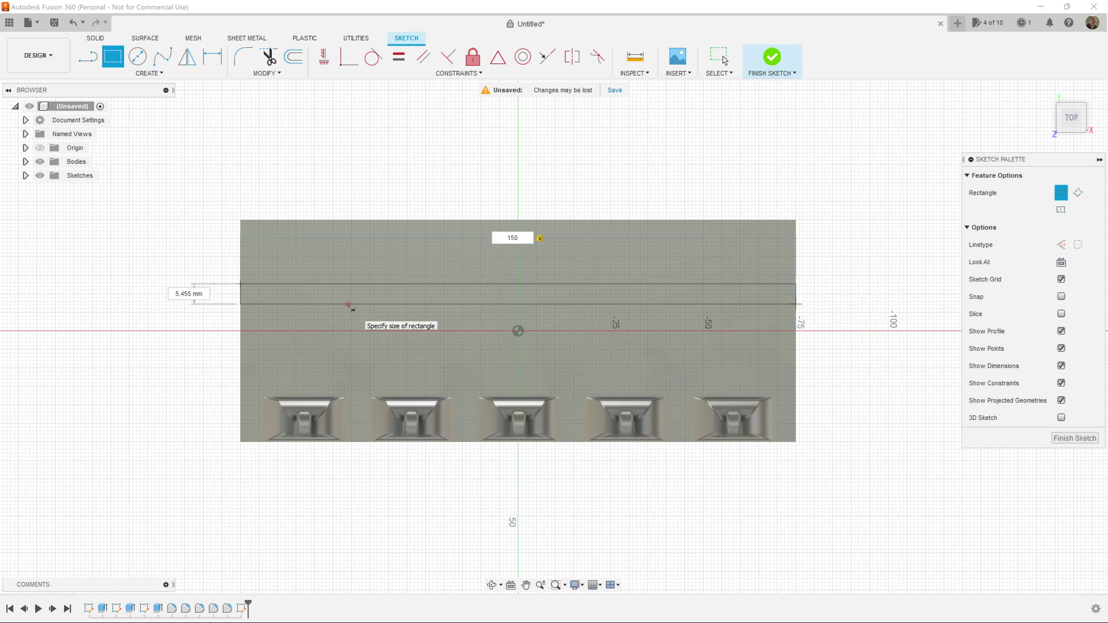
key("Tab")
key("Return")
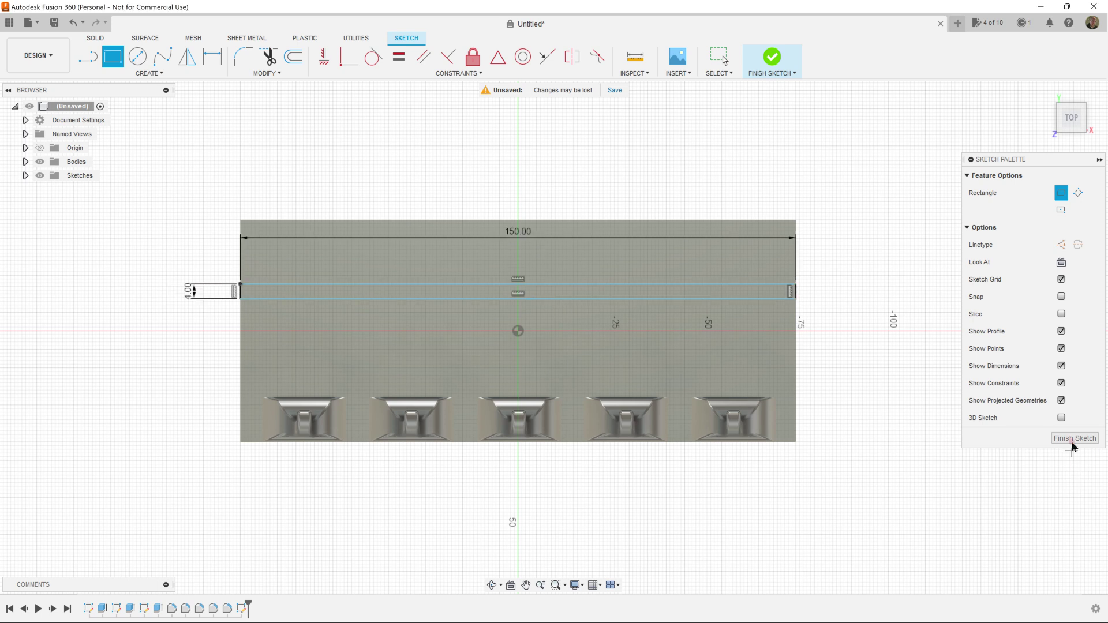
left_click(1072, 438)
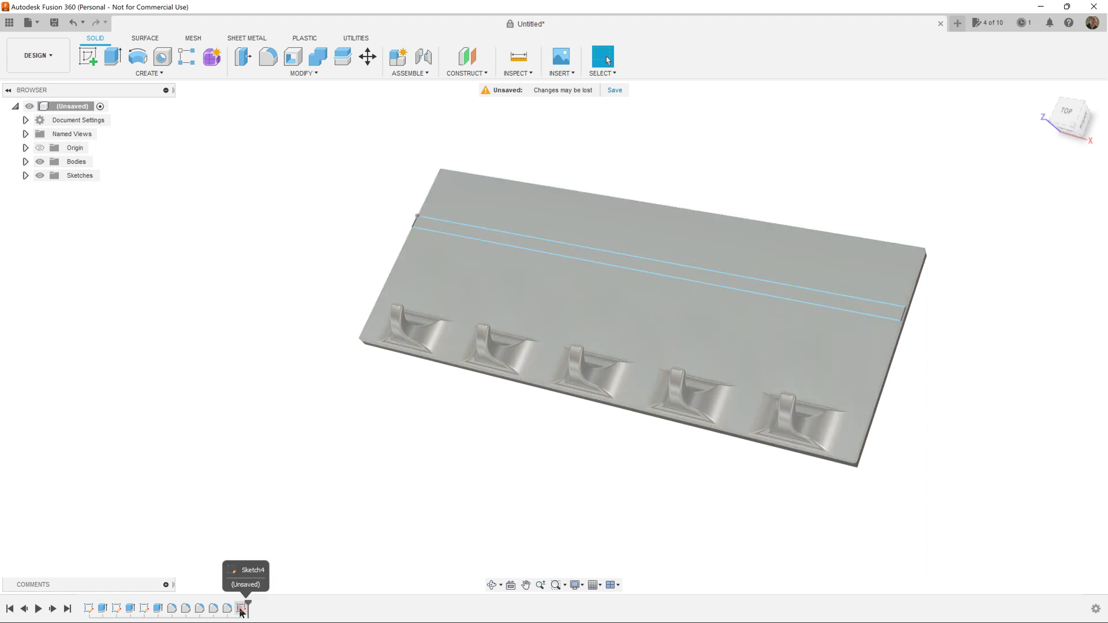
Step: Edit Sketch4 from its timeline entry after dismissing a stray design menu
right_click(75, 107)
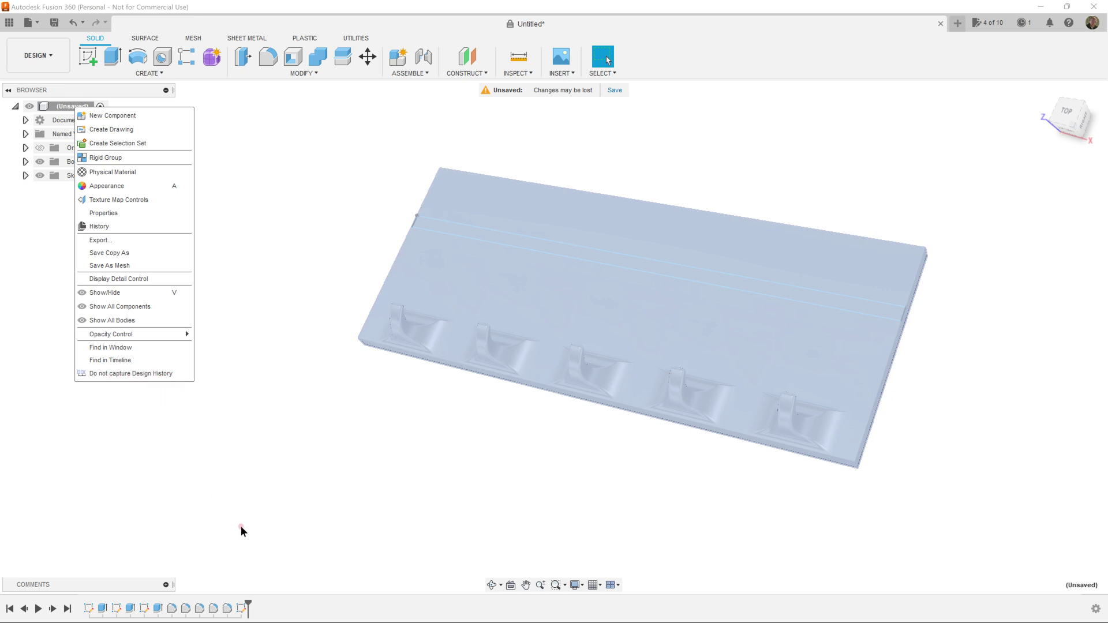
left_click(279, 572)
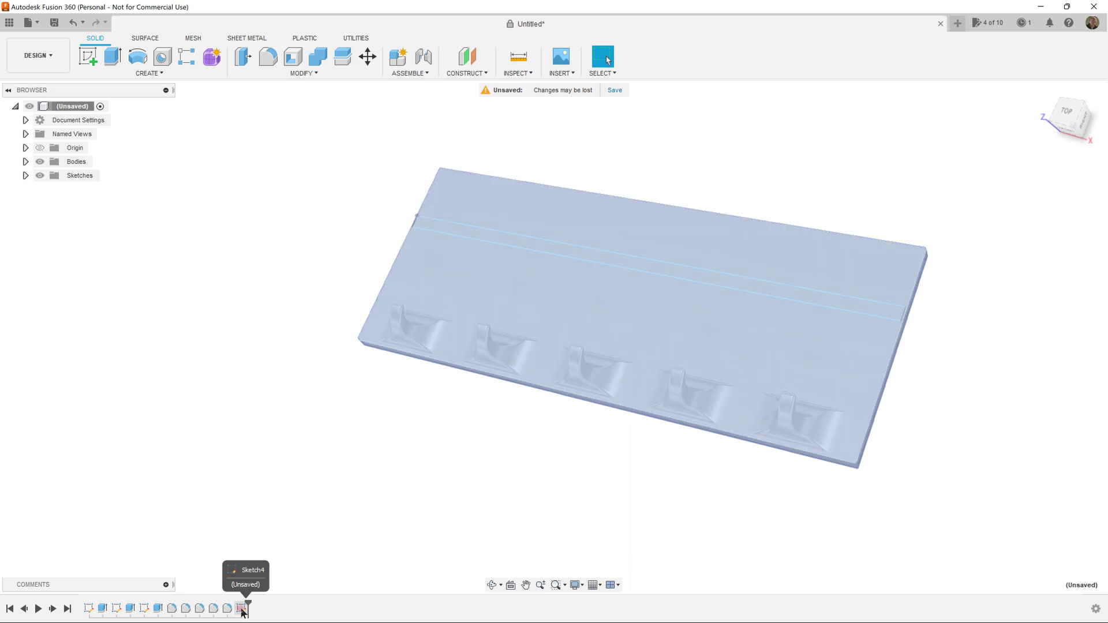
right_click(242, 611)
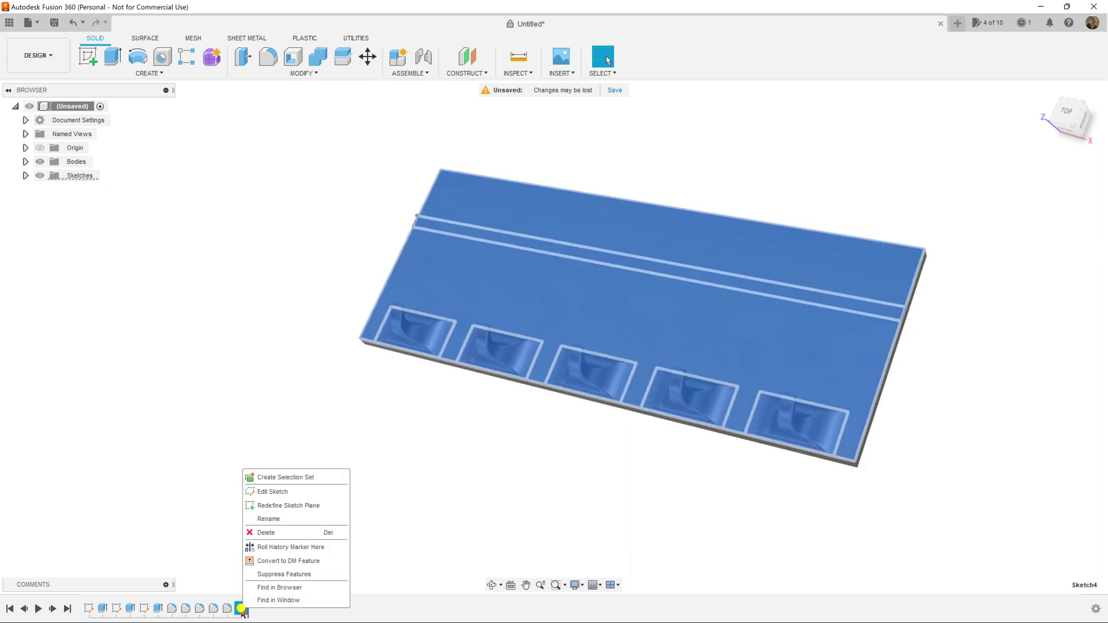
left_click(283, 492)
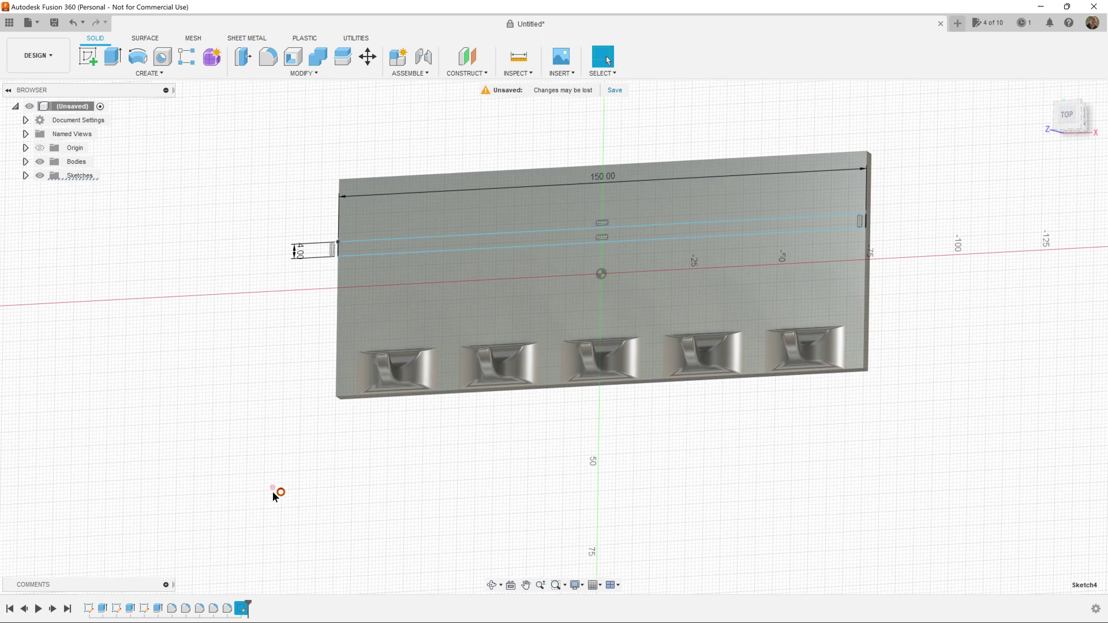
Step: Draw 4 mm-wide rectangles at both strip ends up to the plate's top edge
left_click(340, 233)
left_click(297, 150)
left_click(112, 56)
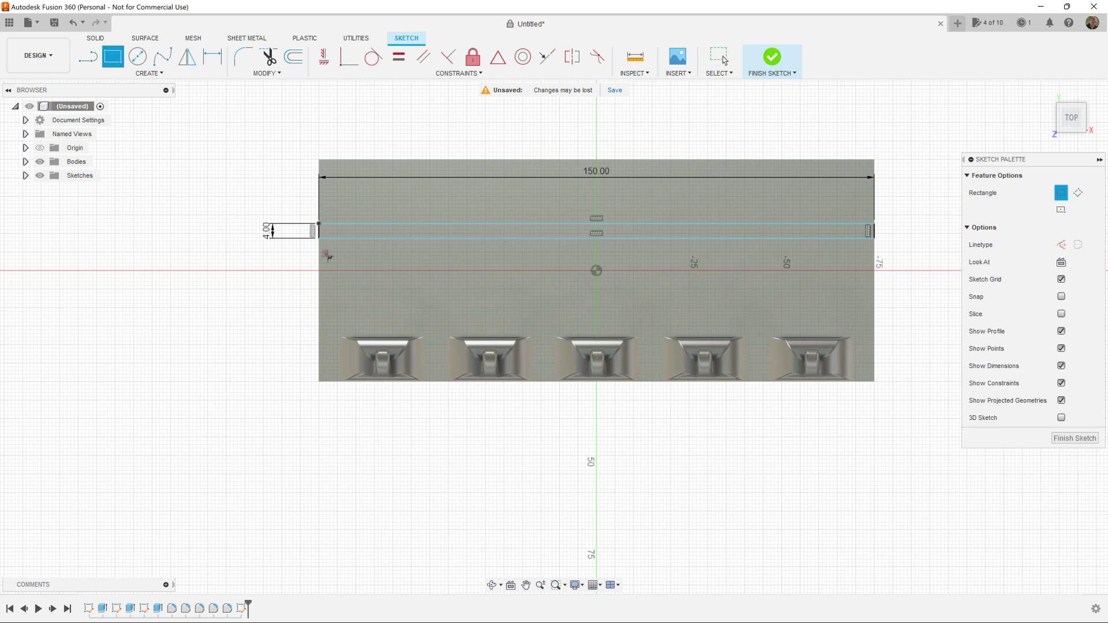
left_click(319, 237)
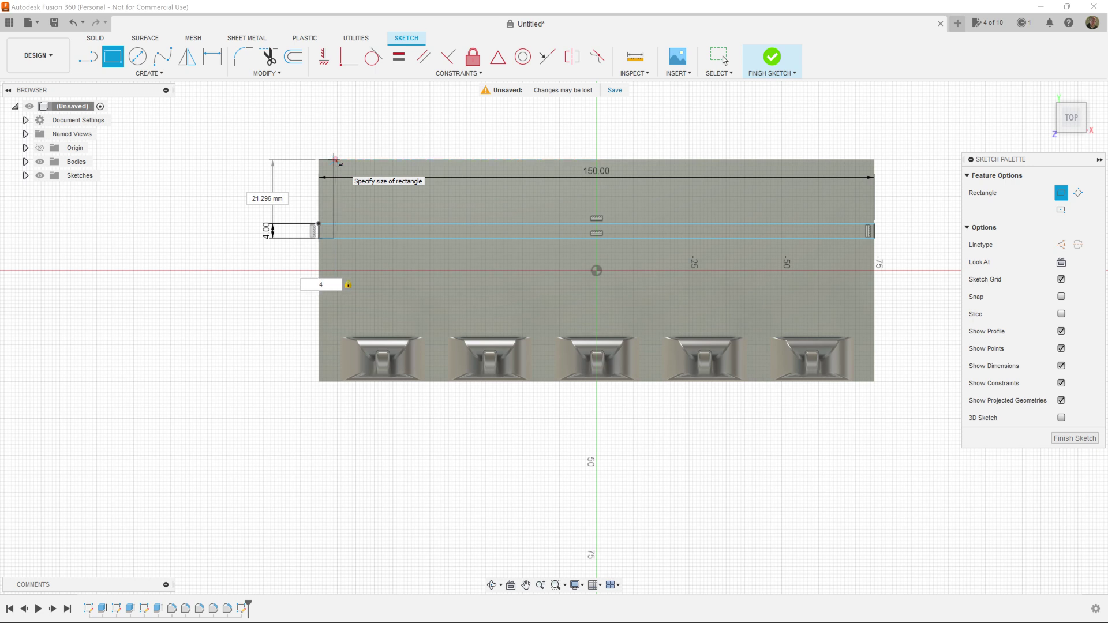
left_click(335, 159)
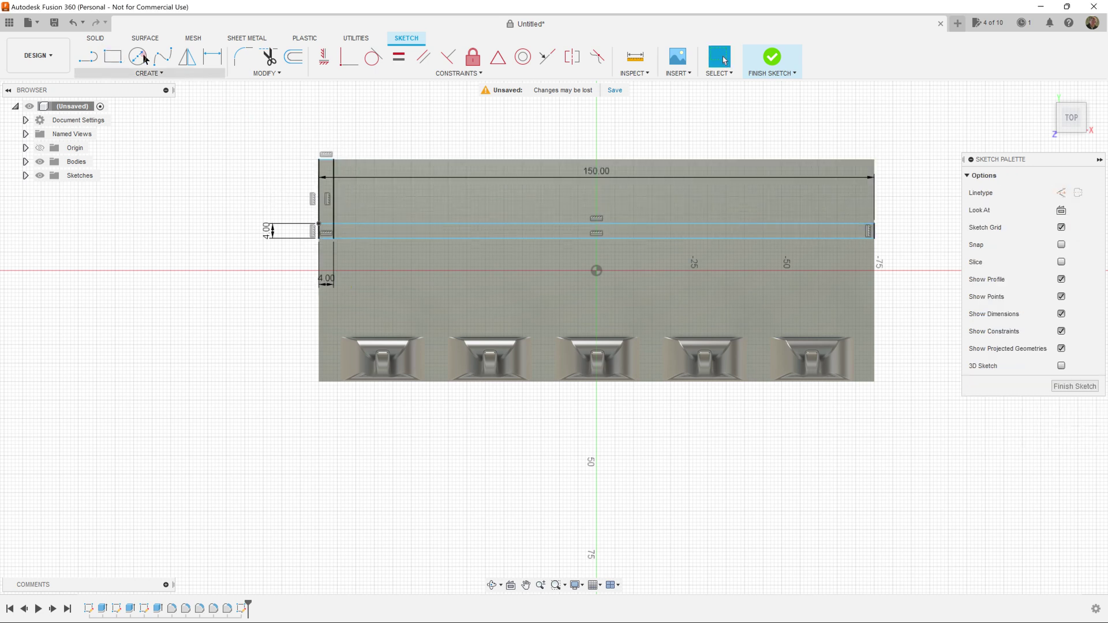
left_click(112, 56)
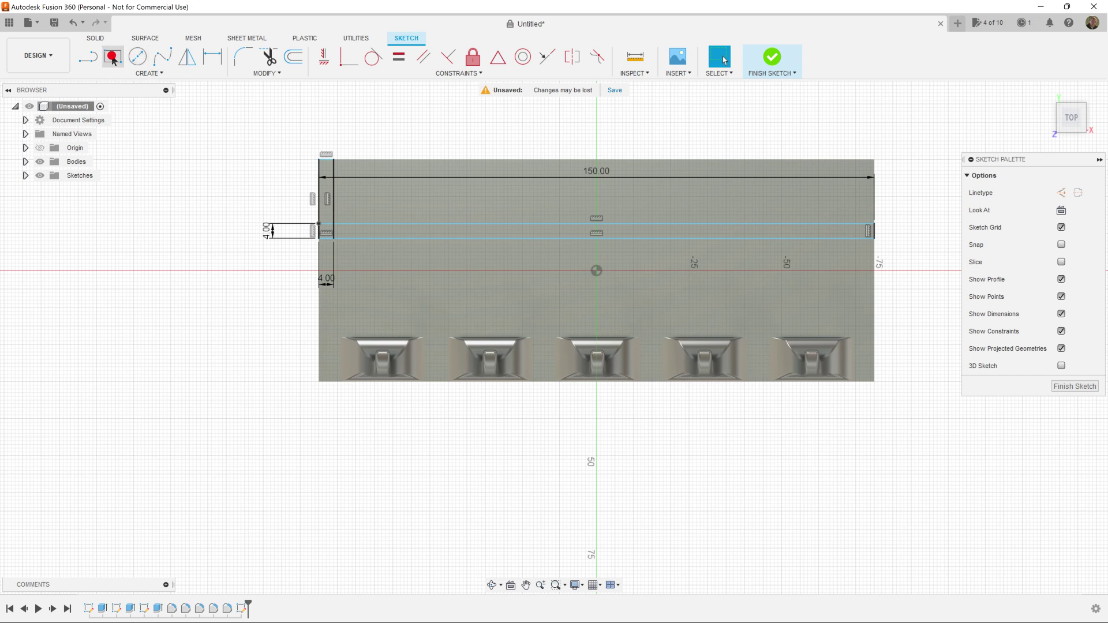
left_click(875, 238)
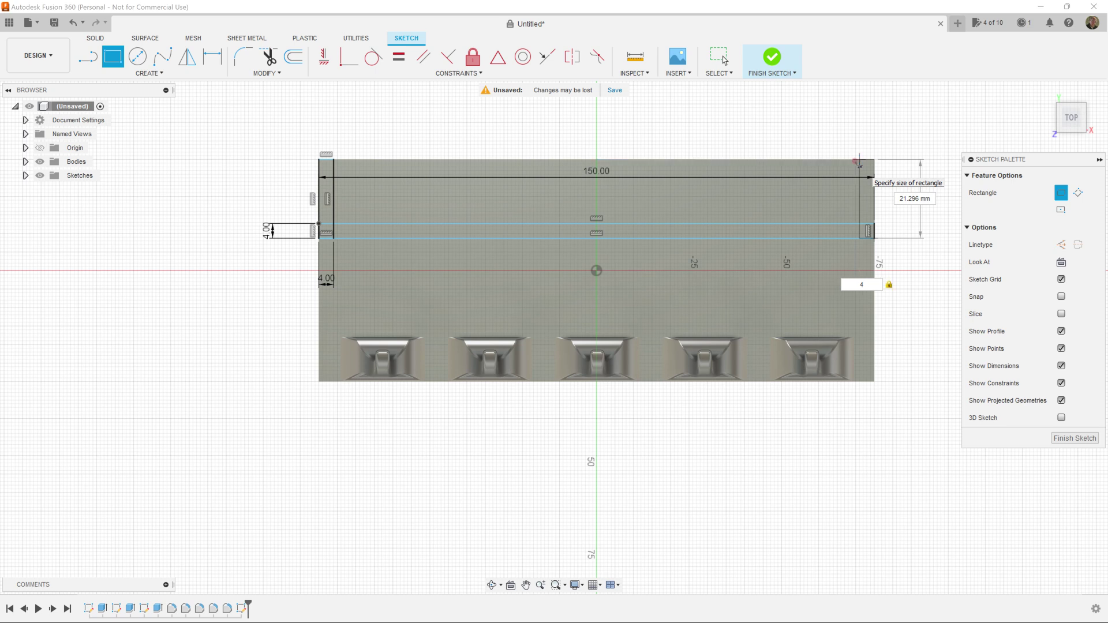
left_click(858, 162)
Step: Trim the overlapping lines at both ends into one outline and finish the sketch
key("t")
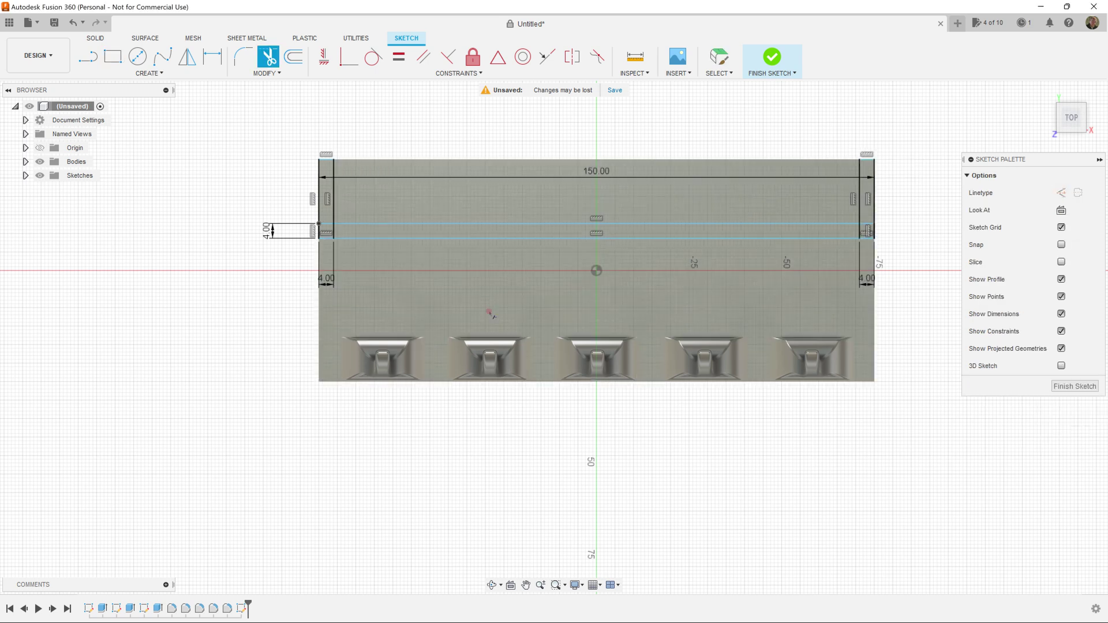
left_click(326, 219)
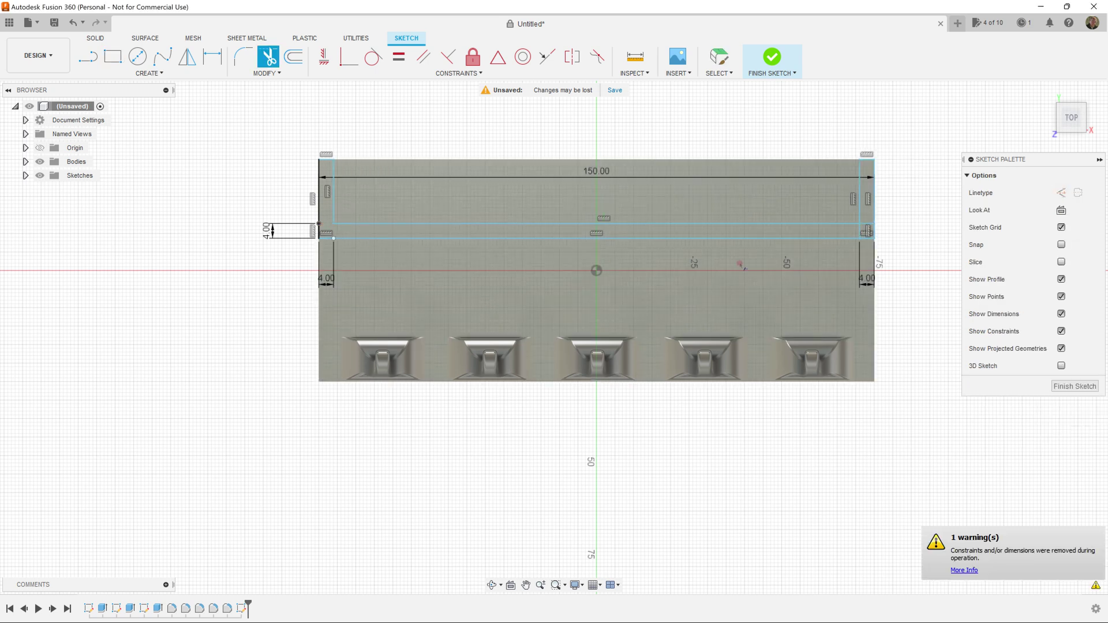
left_click(861, 224)
key("Escape")
left_click(1074, 386)
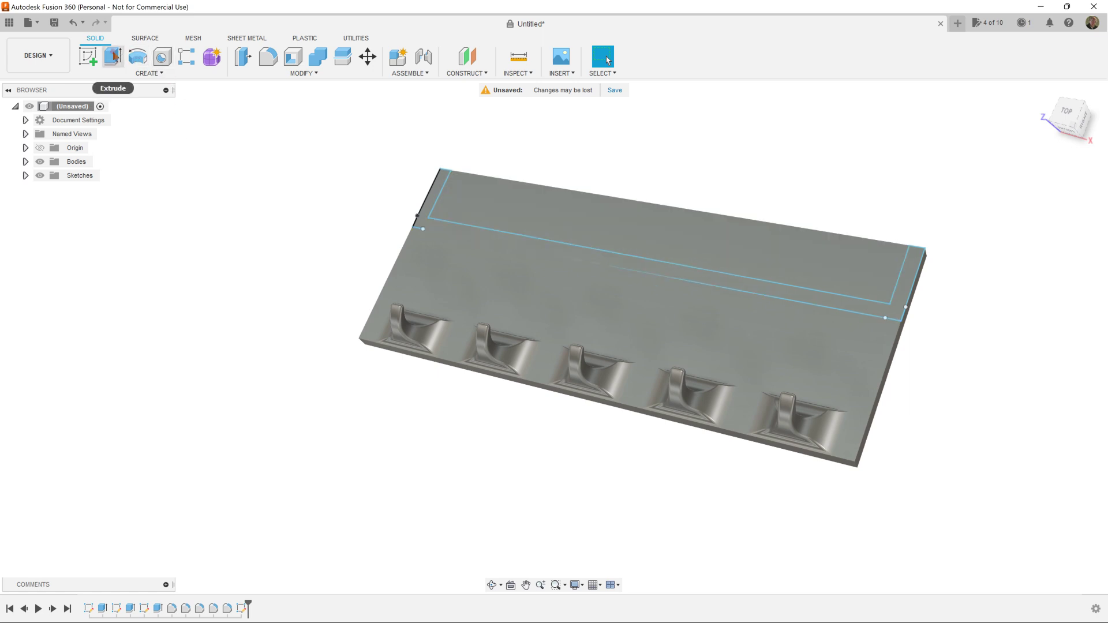
Step: Extrude the U-shaped strip outline 60 mm, joining it to form the walled shelf
key("e")
left_click(423, 220)
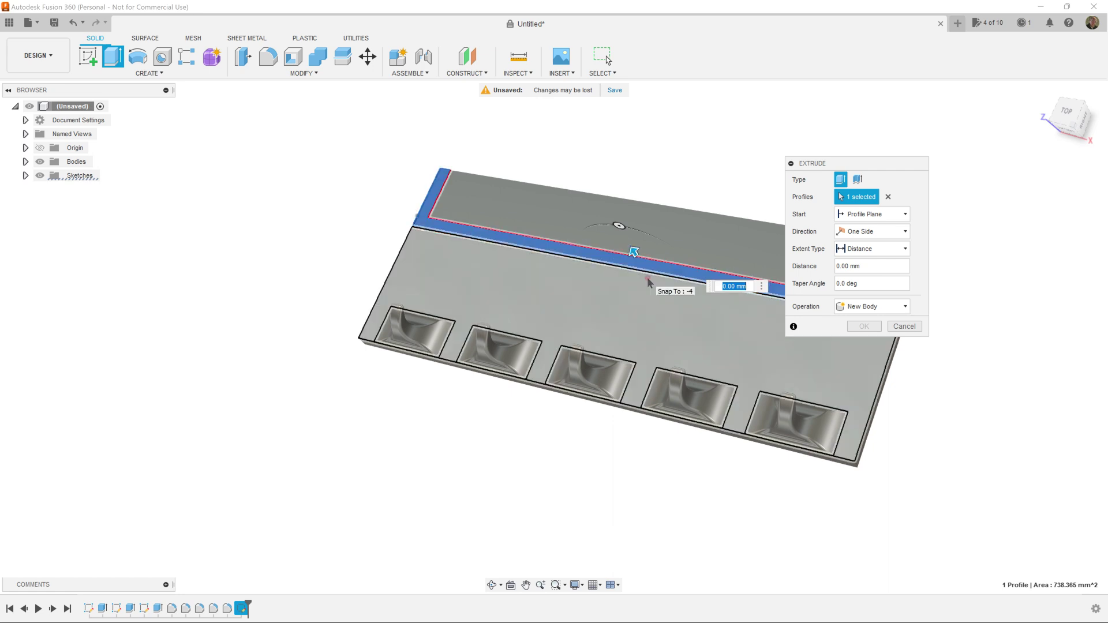
key("Return")
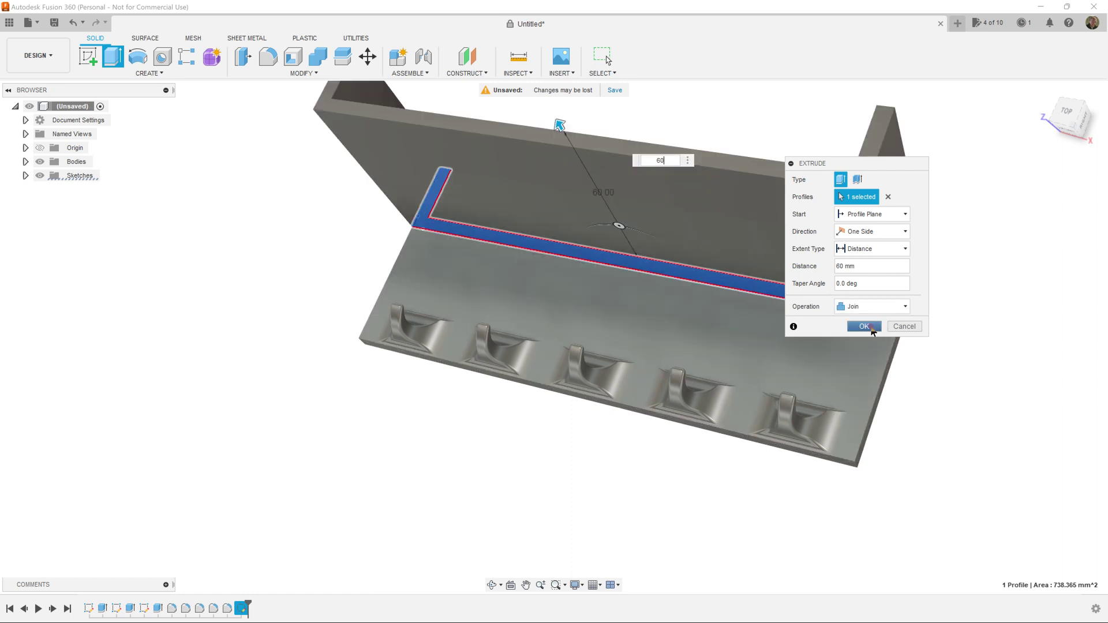
left_click(864, 327)
scroll(878, 327, "down", 5)
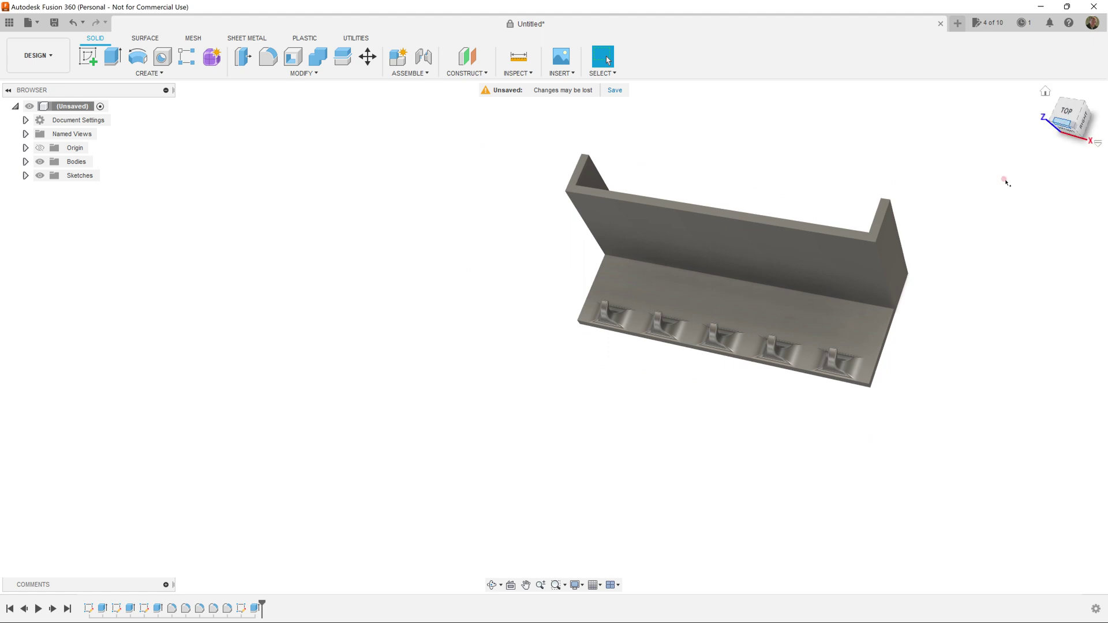
middle_click_drag(807, 344, 756, 290, "shift")
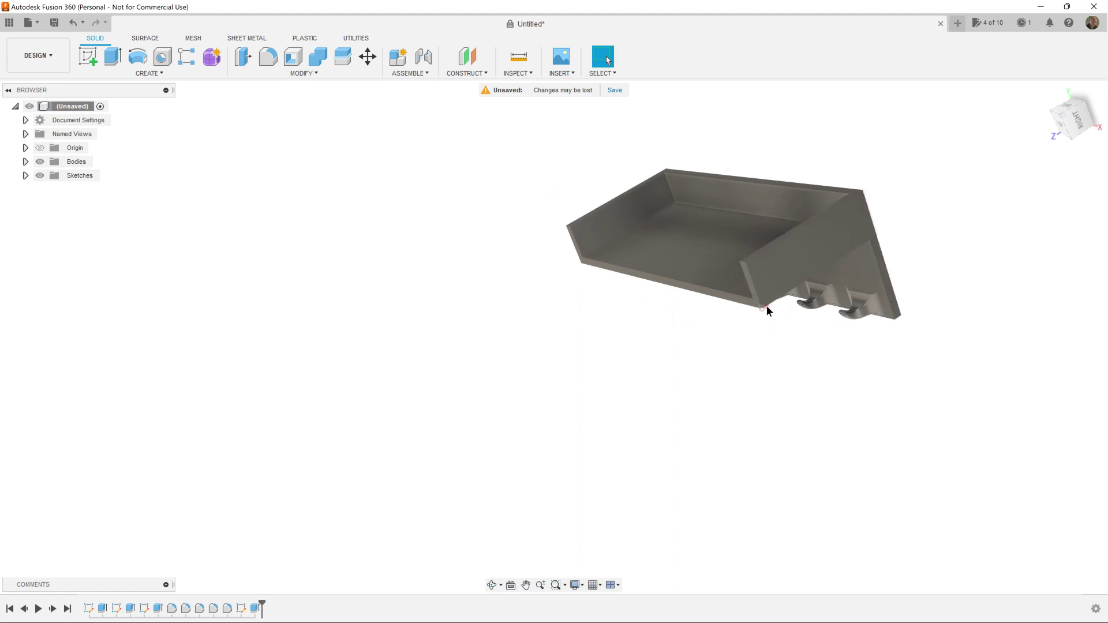
Step: Chamfer the two side-wall corner edges of the shelf at 17 mm equal distance
scroll(744, 263, "up", 5)
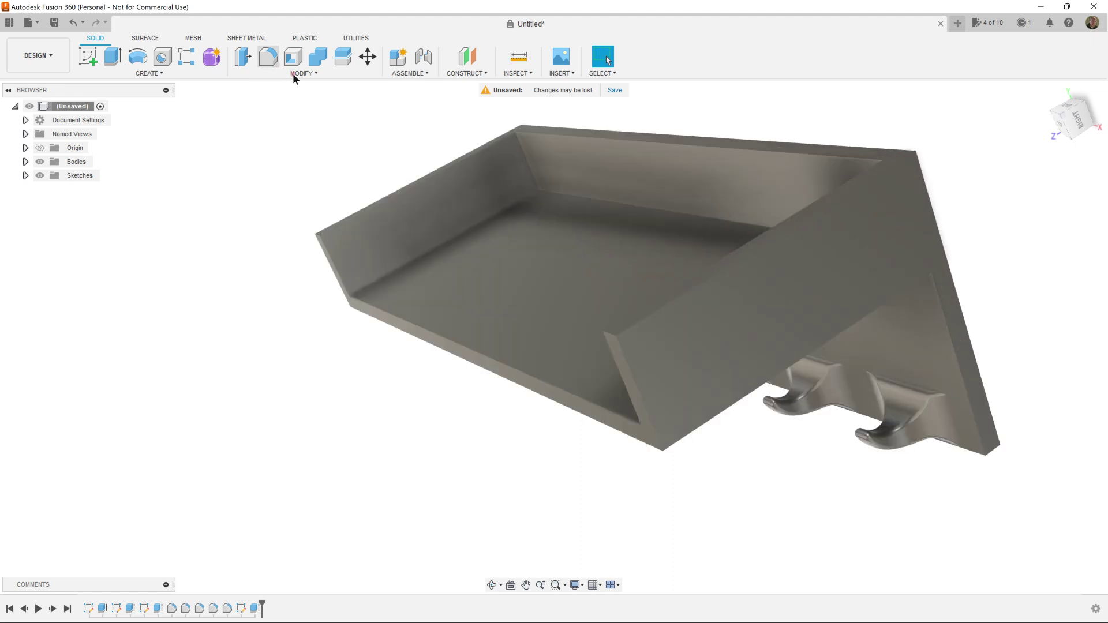
left_click(301, 74)
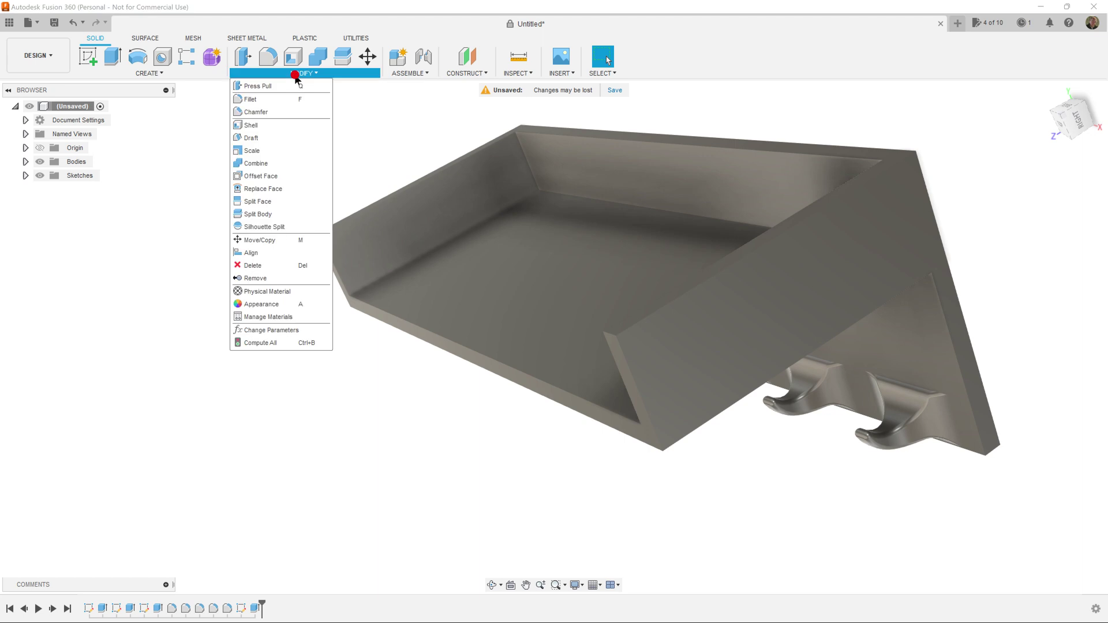
left_click(277, 112)
left_click(601, 329)
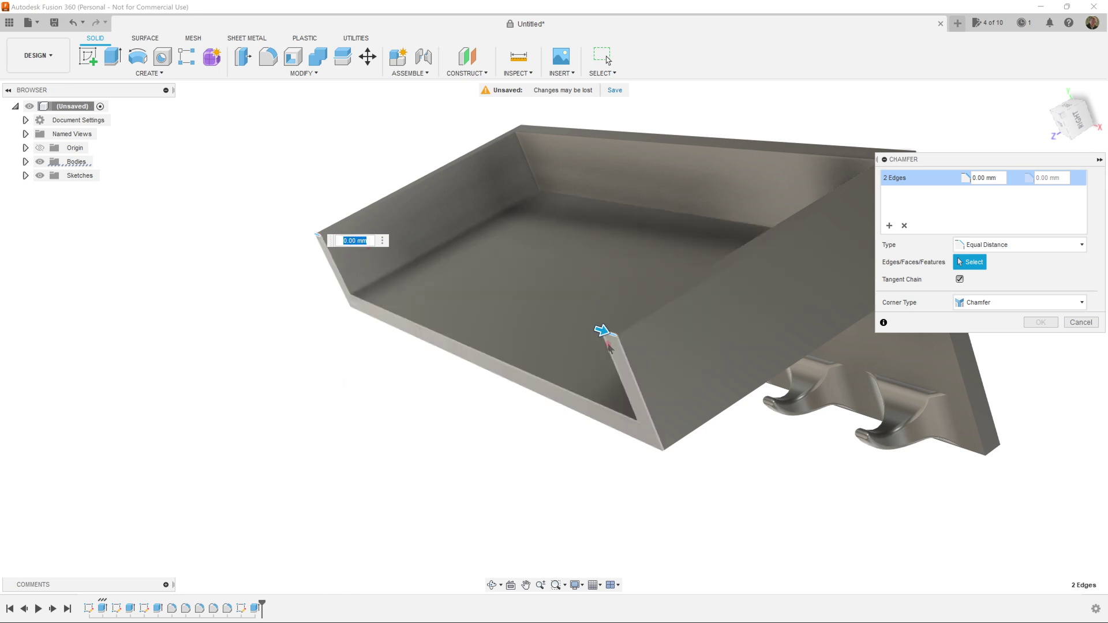
left_click_drag(599, 327, 664, 350)
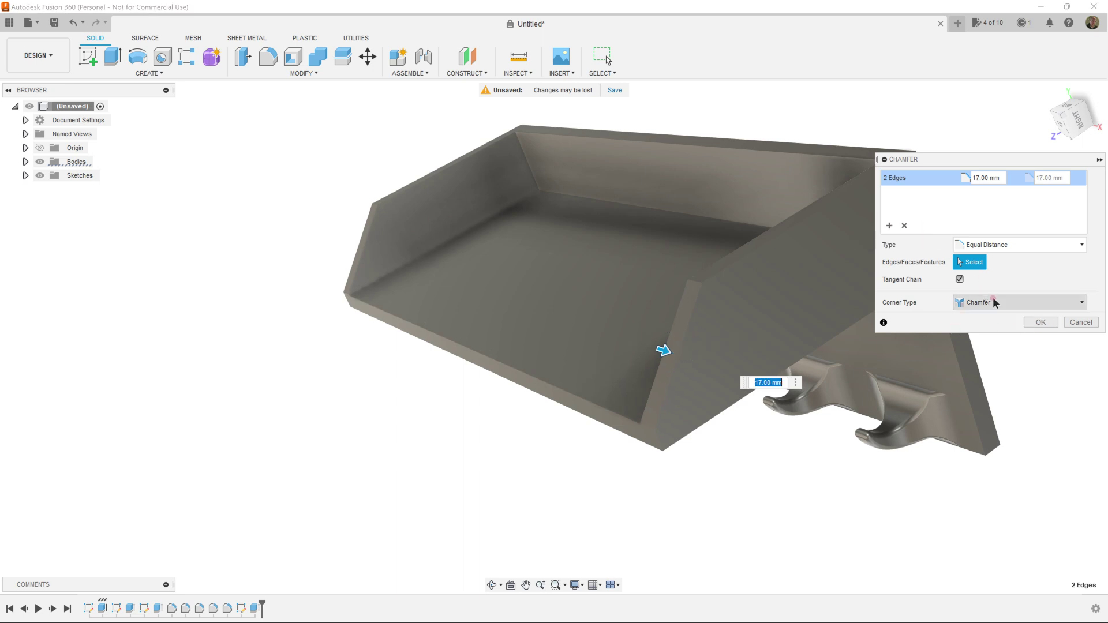
left_click(1039, 322)
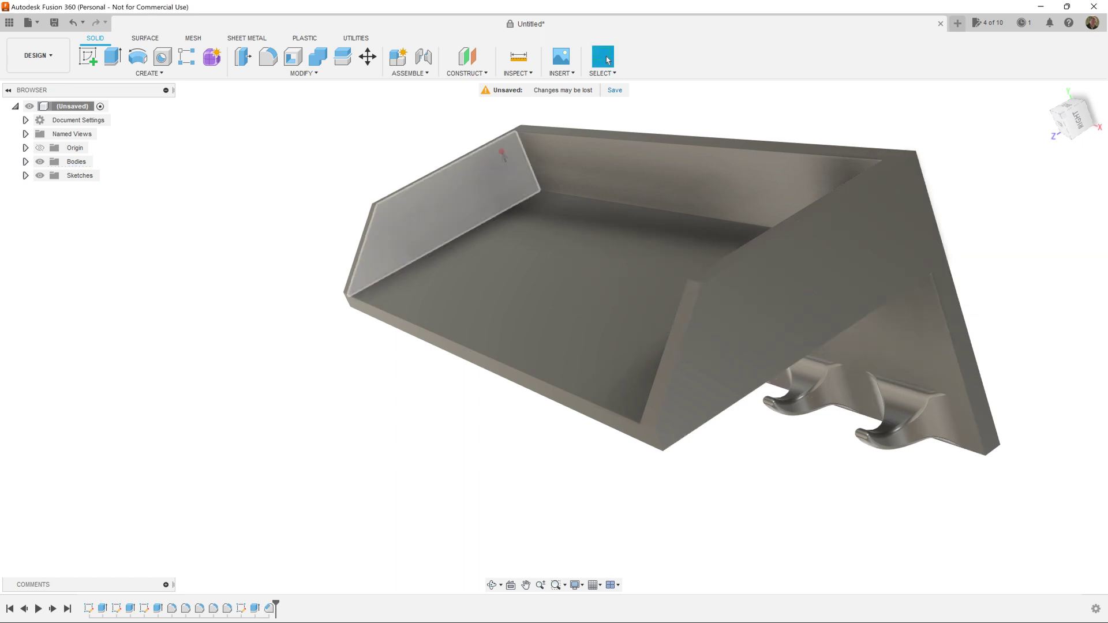
Step: Fillet the two slanted shelf-wall edges with a large radius of about 374 mm
left_click(267, 56)
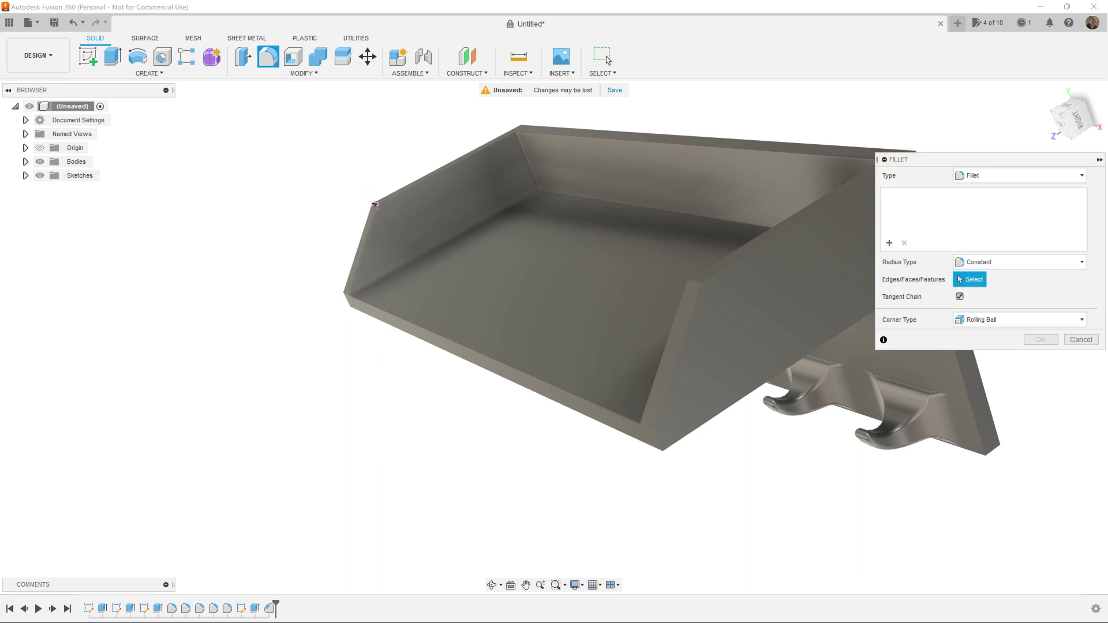
left_click(374, 204)
left_click(687, 278)
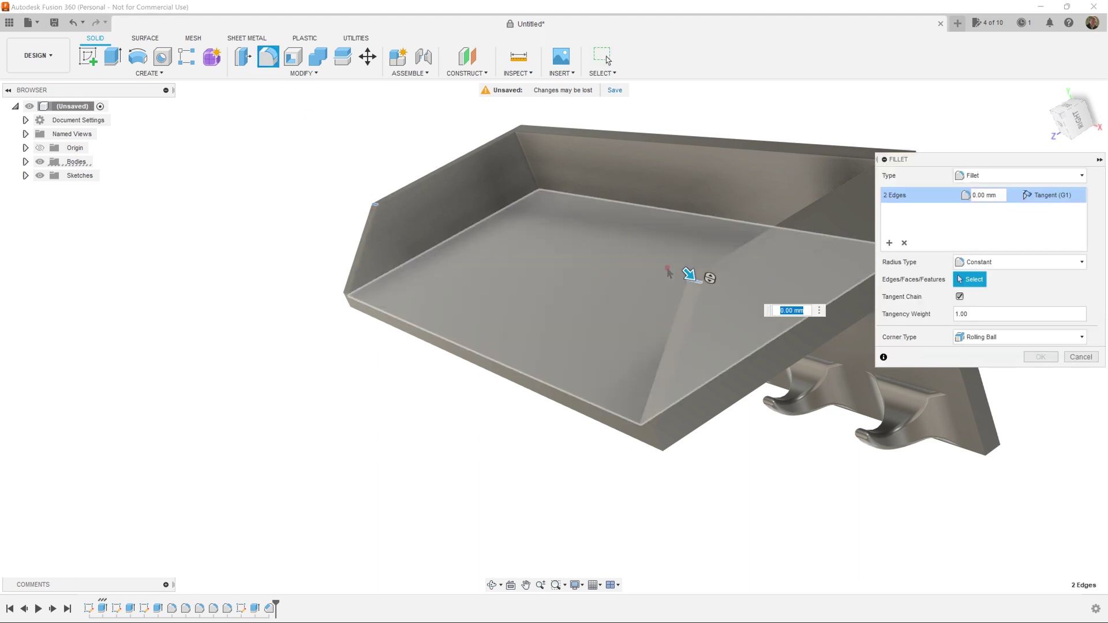
left_click_drag(687, 273, 718, 304)
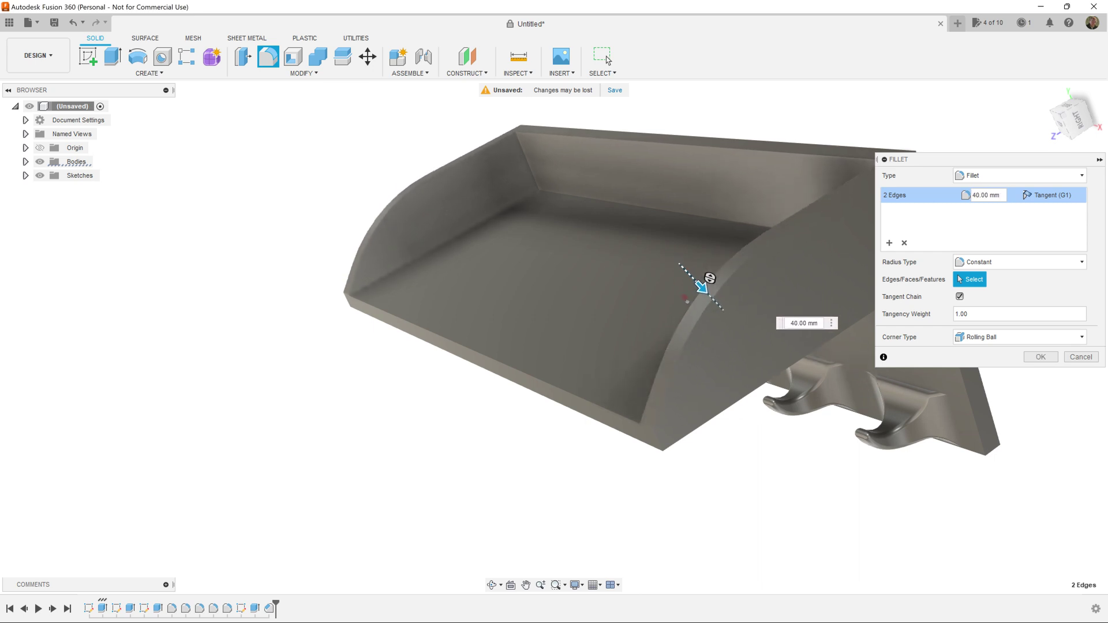
left_click_drag(697, 282, 888, 449)
left_click(1048, 361)
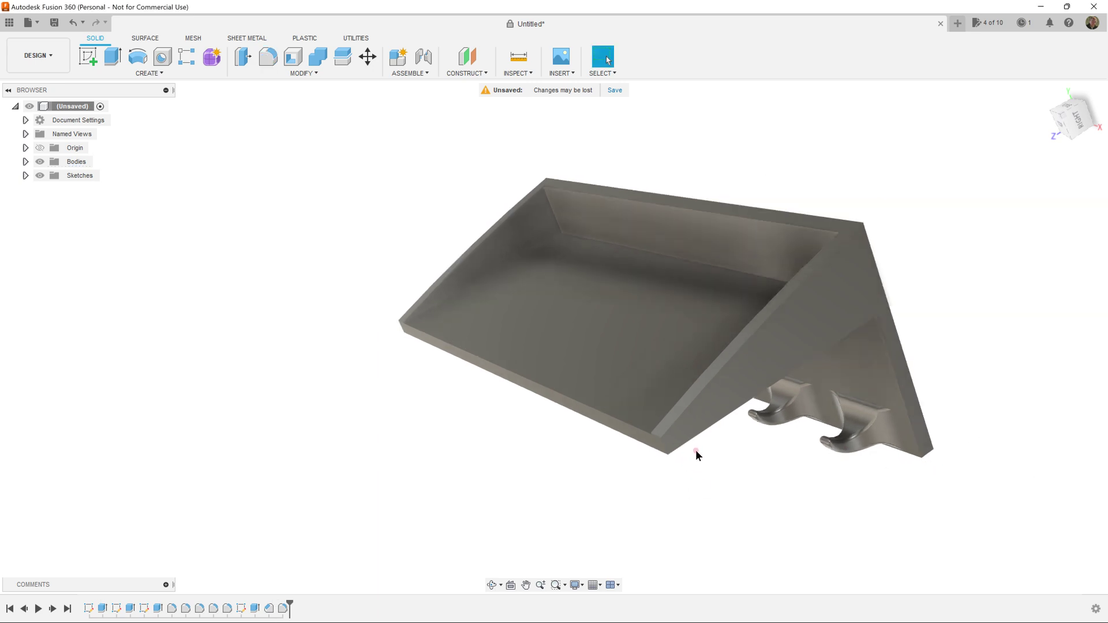
Step: Orbit and pan the model to face its flat back with the five hook recesses
mouse_move(697, 456)
middle_mouse_down("shift")
mouse_move(703, 382)
mouse_move(766, 366)
mouse_move(815, 386)
mouse_move(742, 448)
mouse_move(747, 512)
mouse_move(772, 471)
mouse_move(750, 485)
mouse_move(763, 527)
mouse_move(774, 495)
mouse_move(789, 512)
middle_mouse_up("shift")
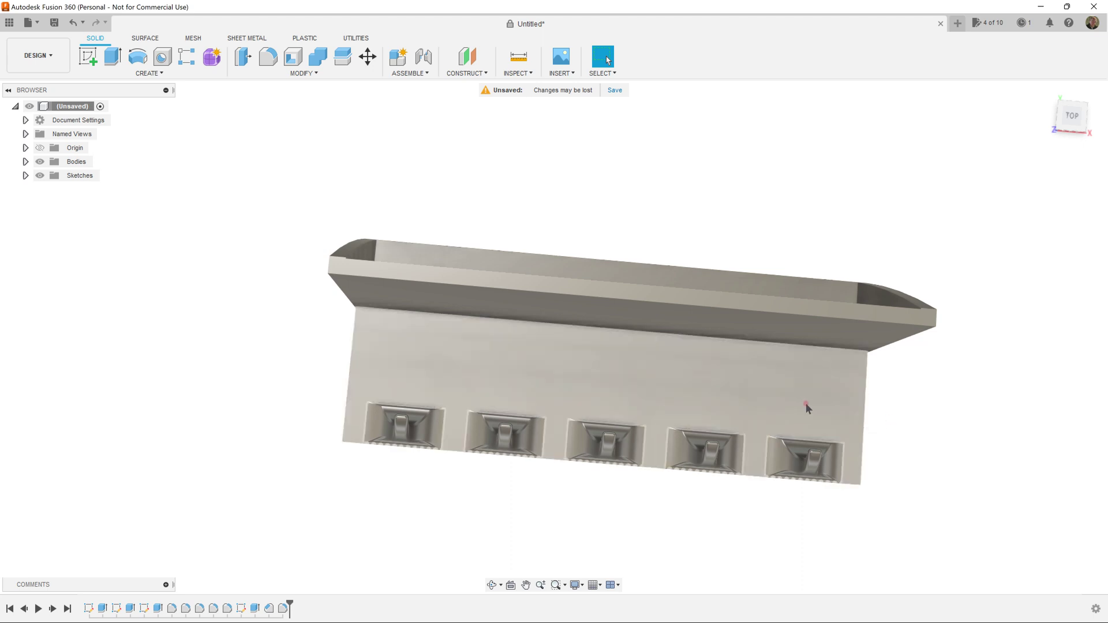
middle_click_drag(812, 397, 712, 360)
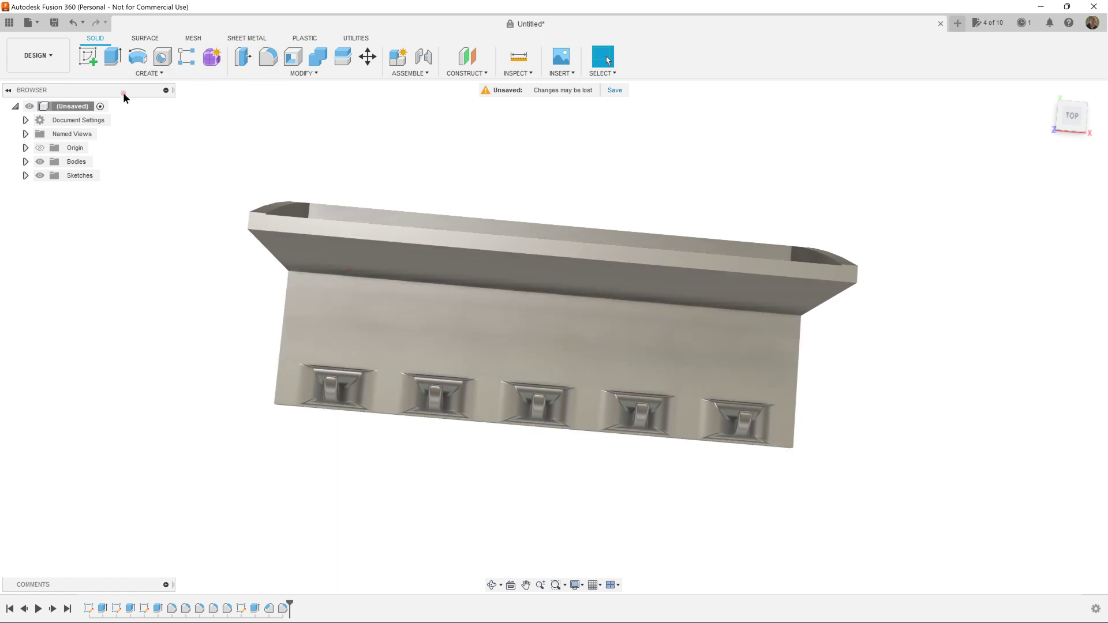
left_click(164, 75)
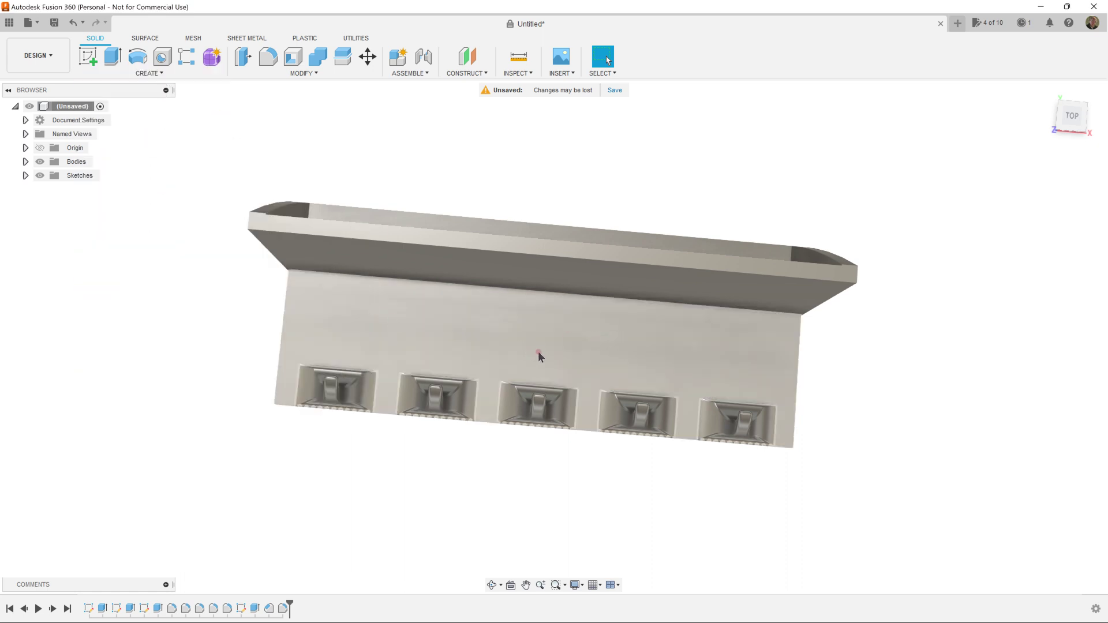
Step: Sketch on the back face a 2-point rectangle spanning the plate above the hooks
left_click(526, 347)
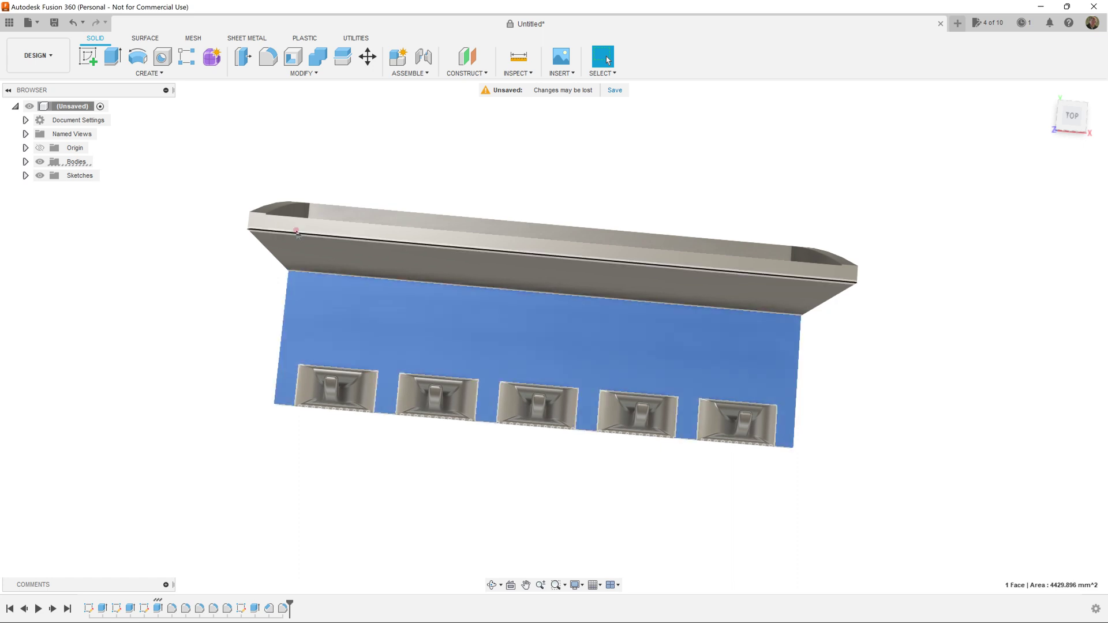
left_click(89, 61)
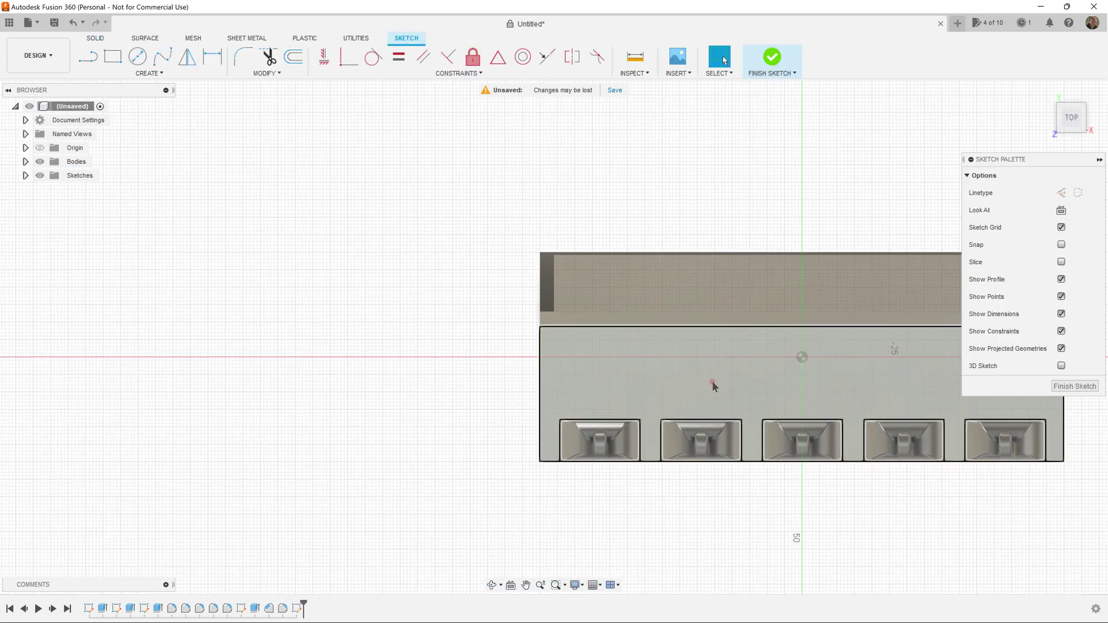
left_click(154, 73)
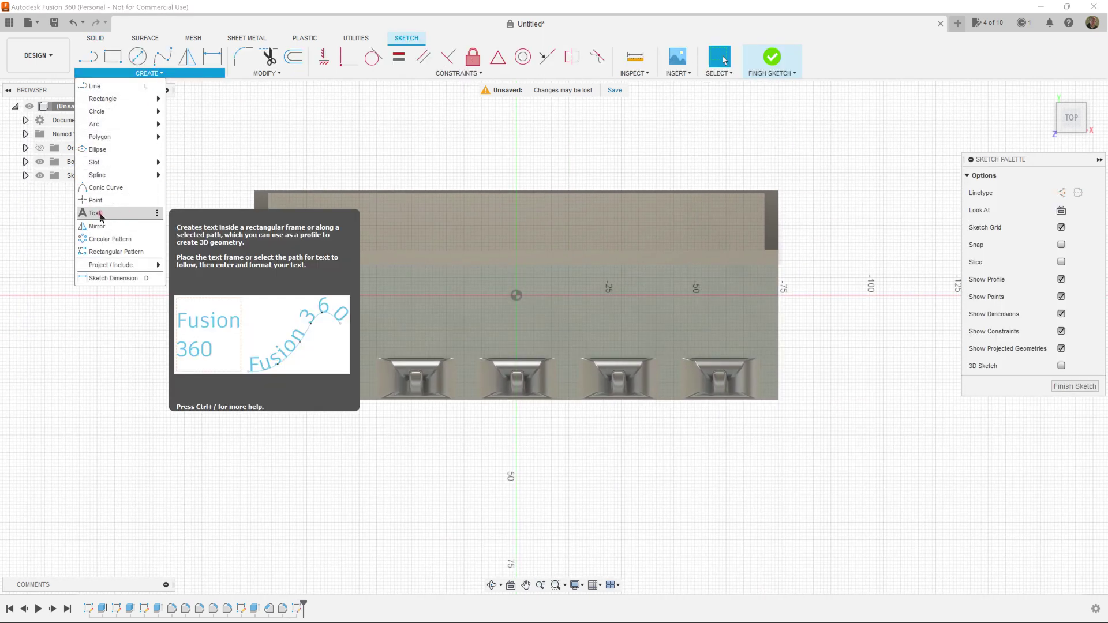
left_click(192, 99)
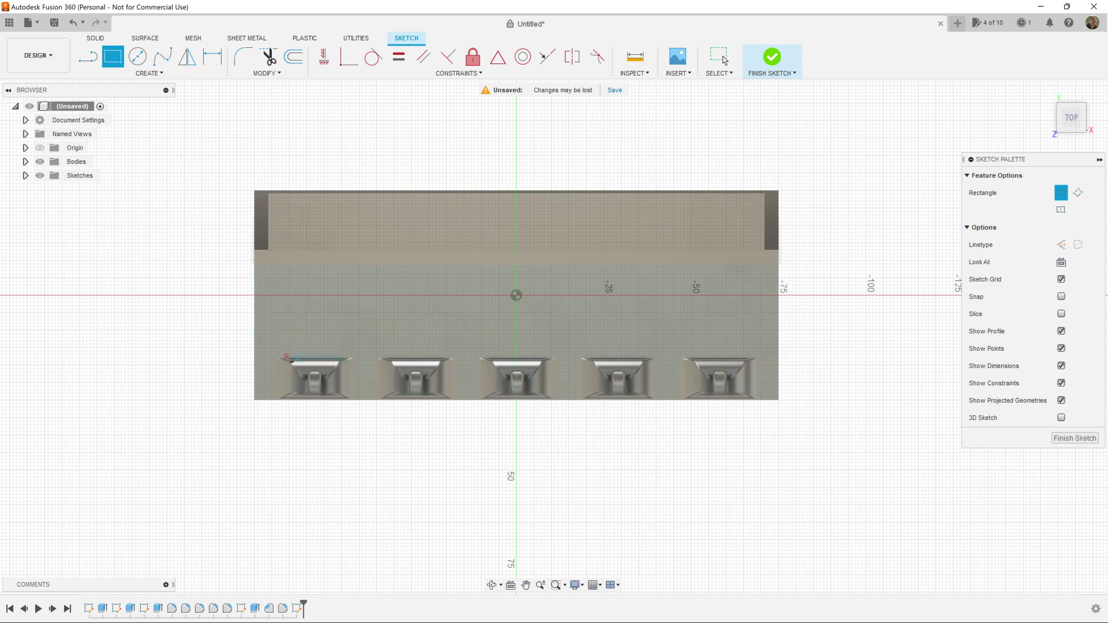
left_click(252, 356)
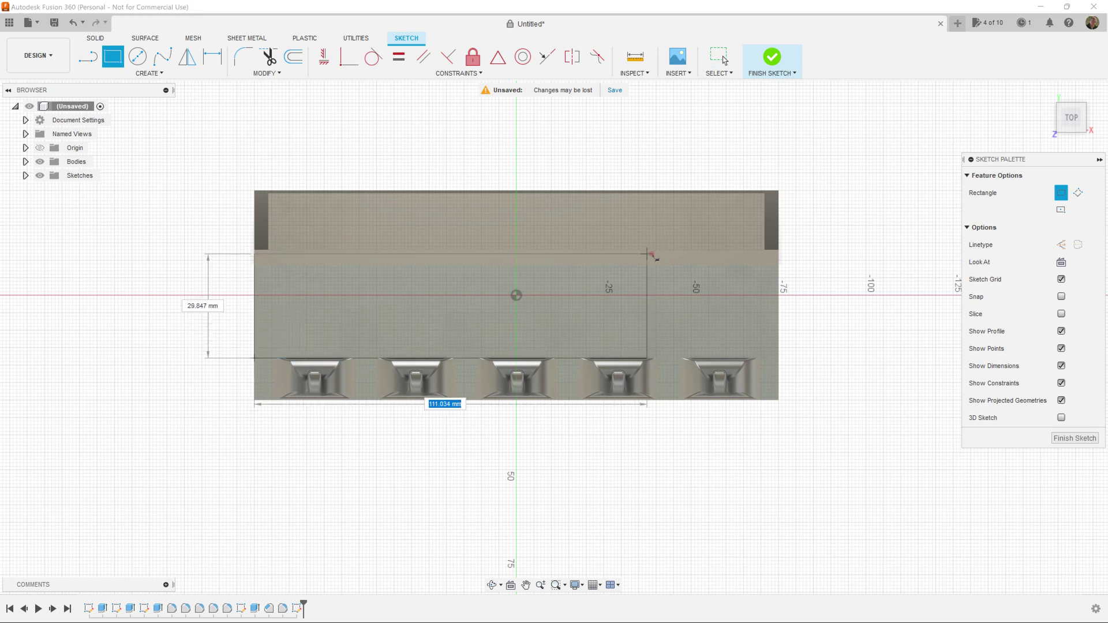
left_click(779, 265)
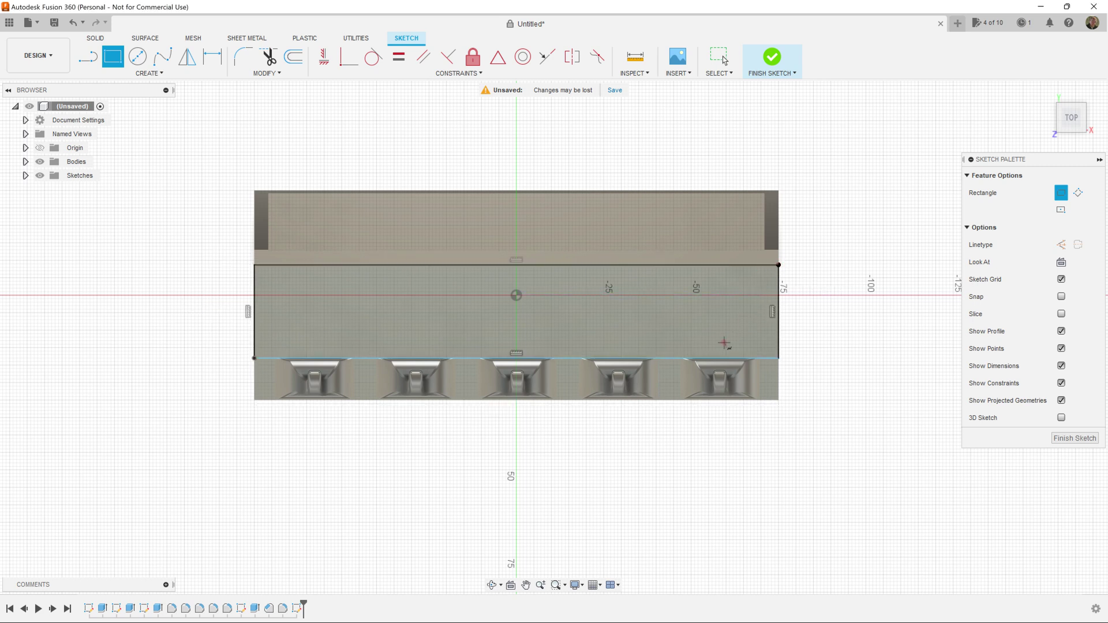
left_click(159, 74)
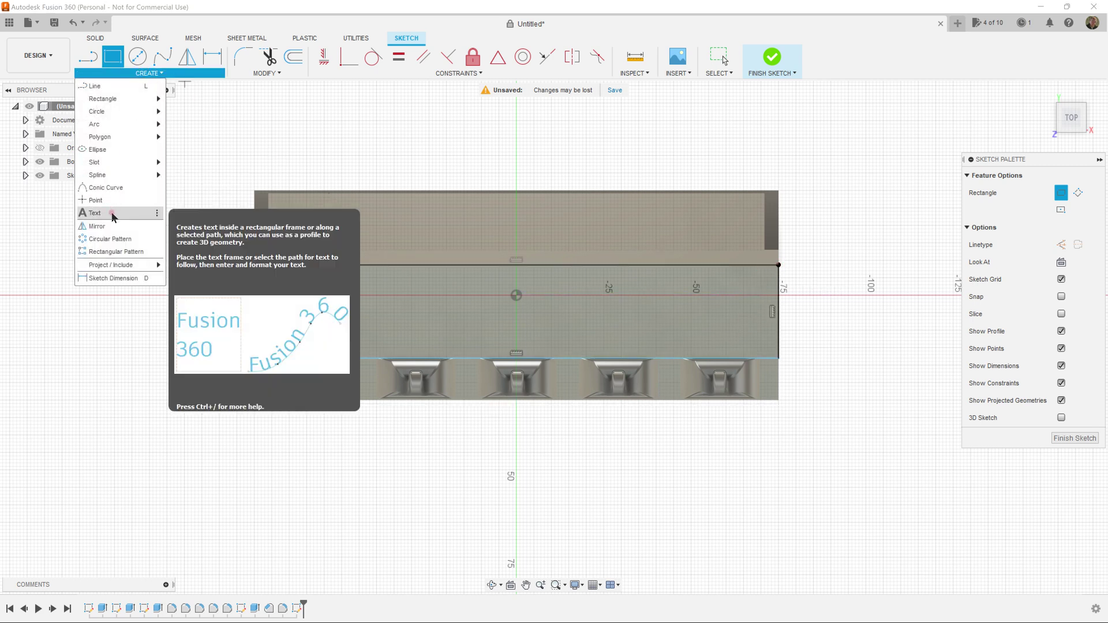
left_click(144, 215)
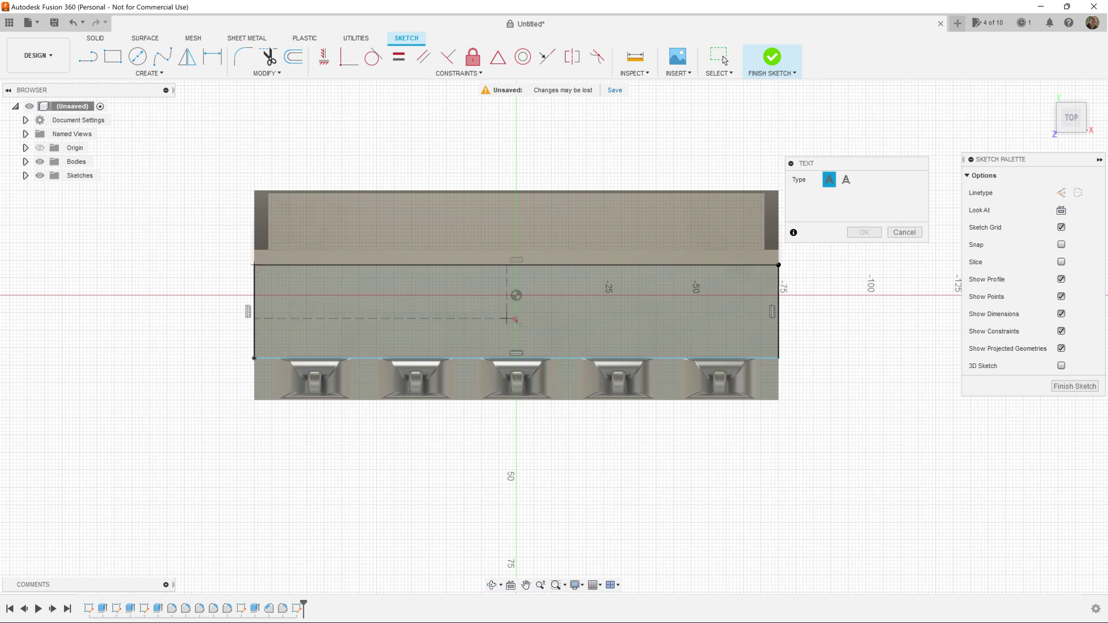
Step: Enter HOME in the text frame, centred both ways, in bold Arial Black
left_click(778, 356)
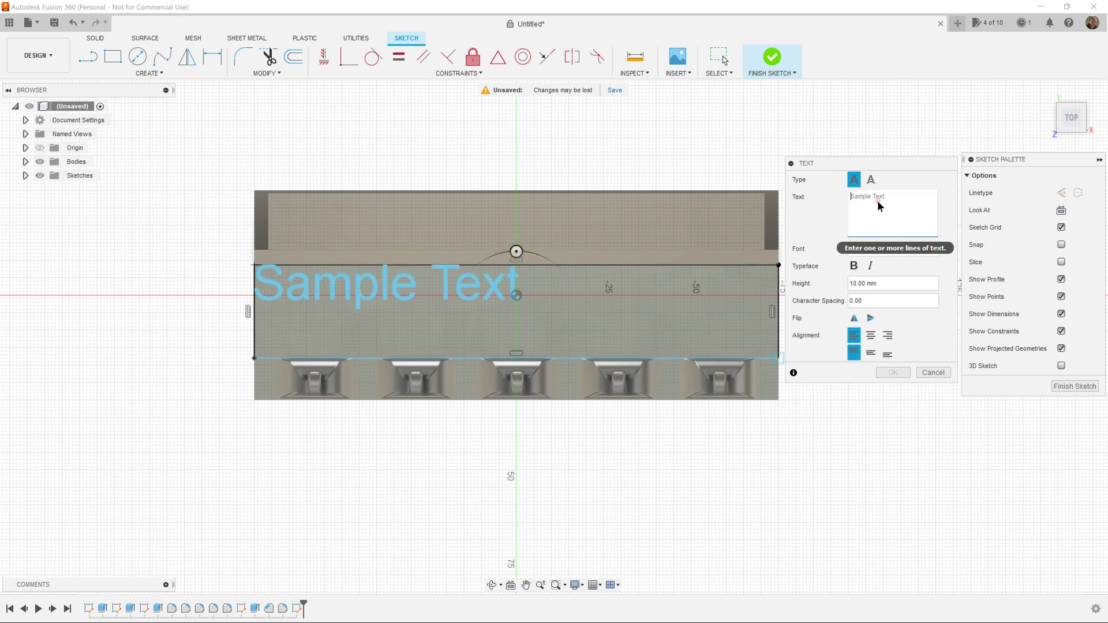
type("HOME")
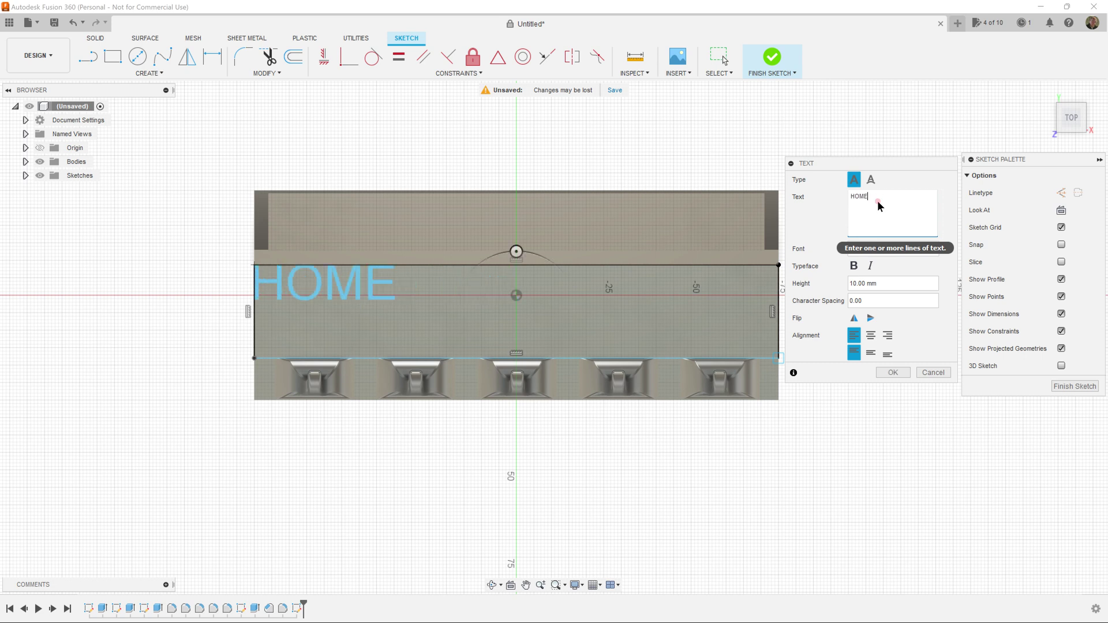
left_click(870, 334)
left_click(870, 354)
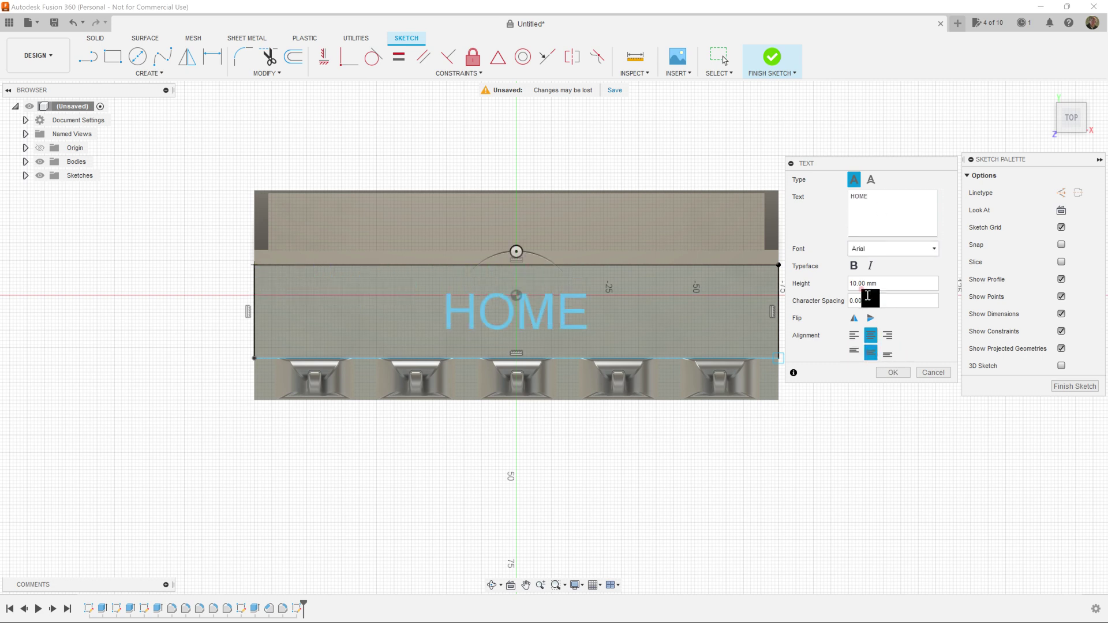
left_click(882, 259)
left_click(877, 354)
left_click(855, 268)
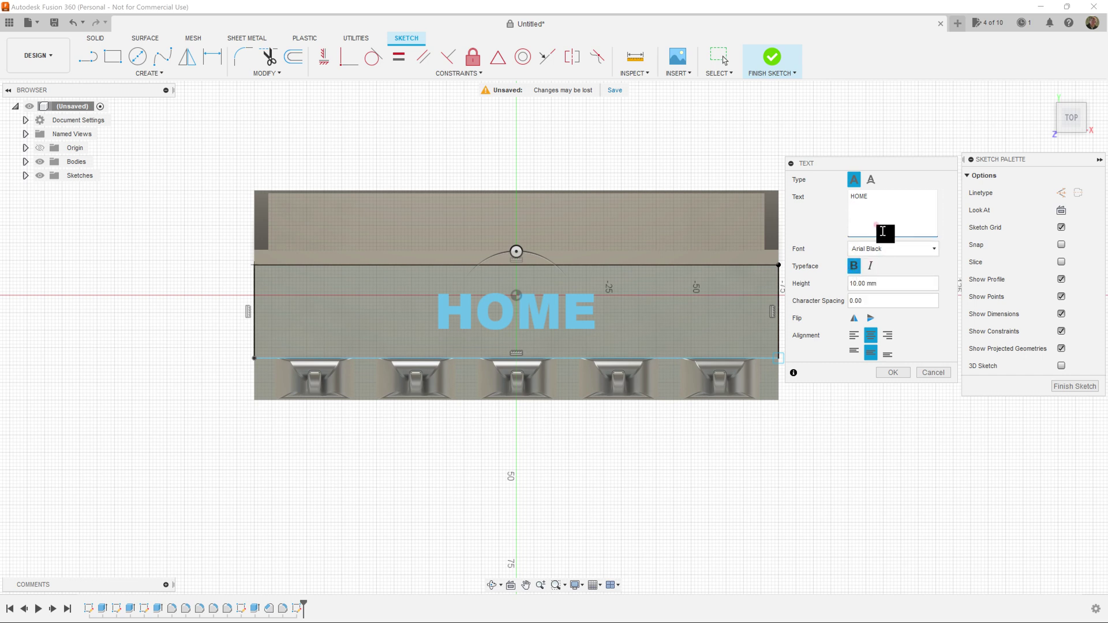
Step: Undo a letter-spacing change and set the text height to 15 mm
key("Right")
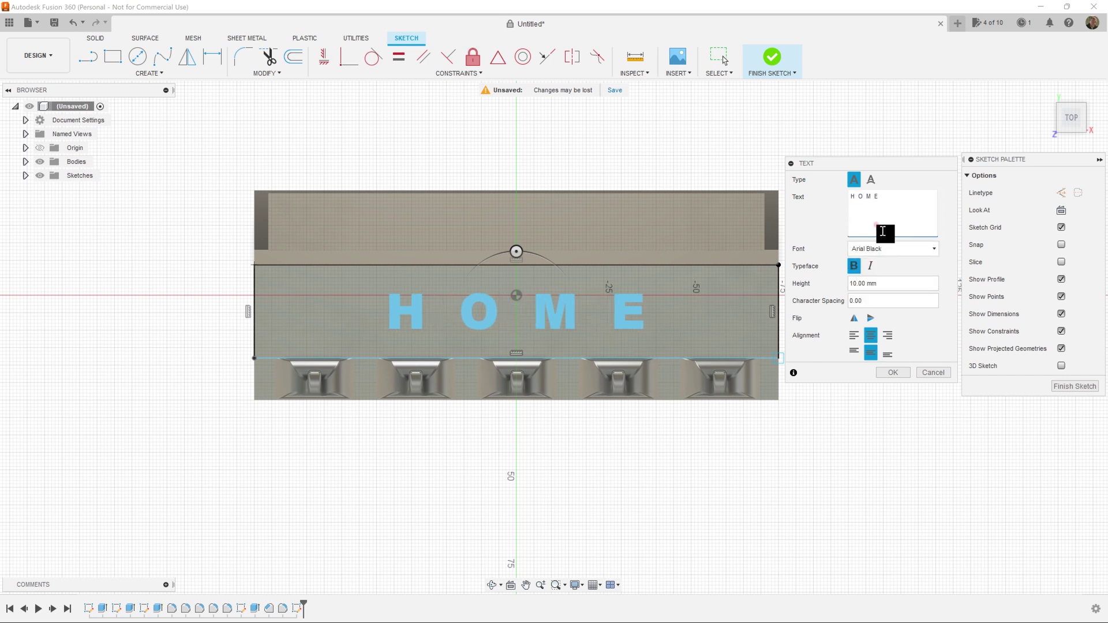
key("Left")
key("Left")
key("Left")
key("Left")
key("Left")
key("Left")
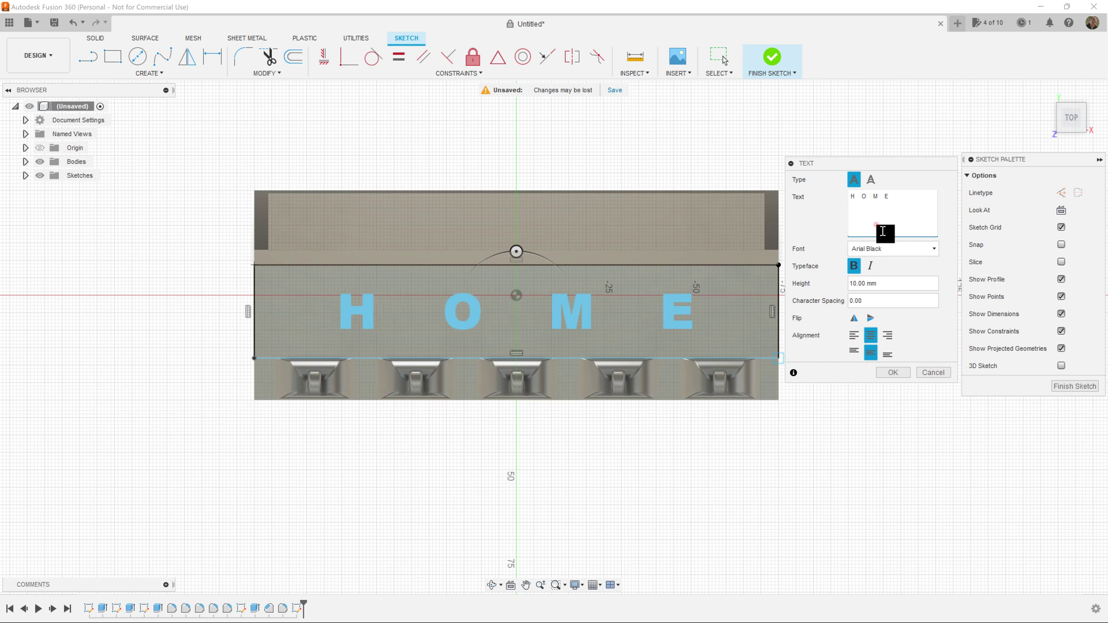
key("ctrl+z")
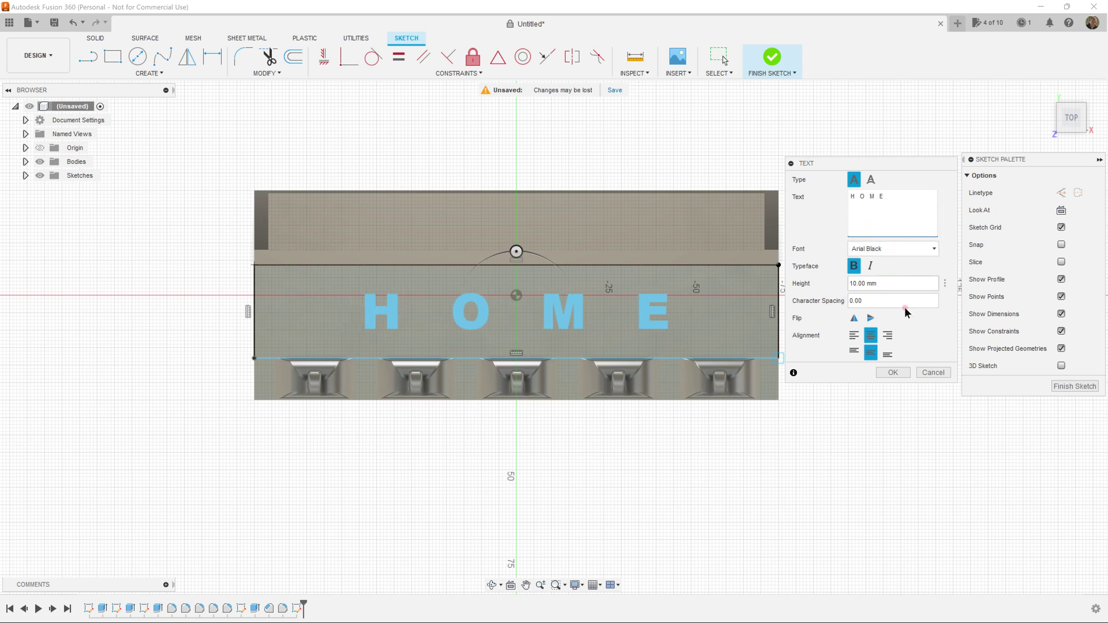
left_click(852, 283)
key("BackSpace")
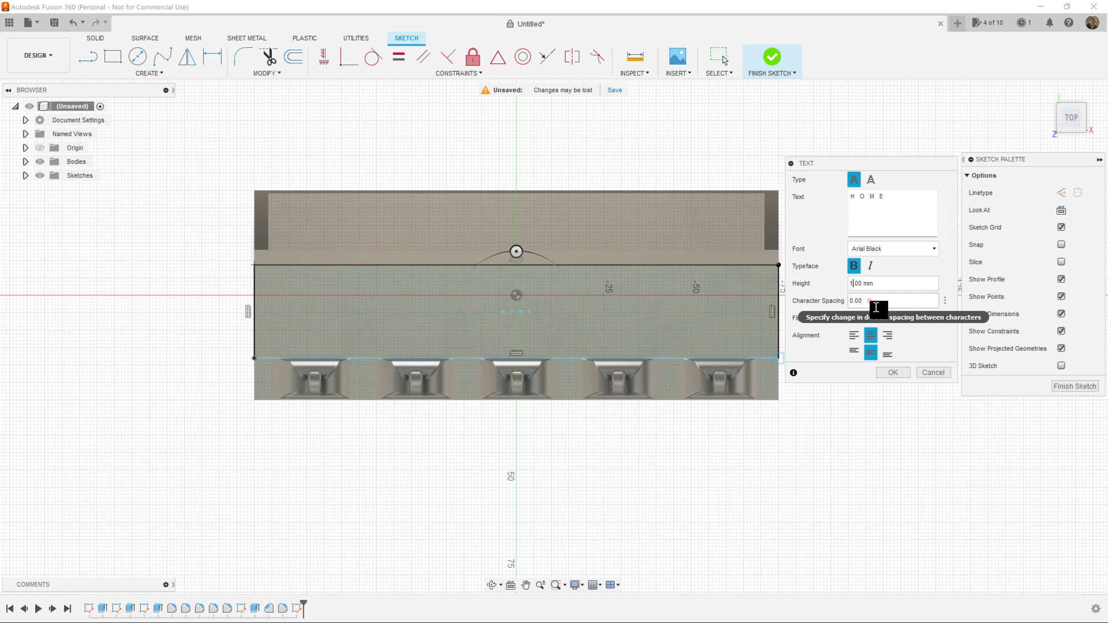
type("5")
Step: Delete the extra spaces between the HOME letters and confirm the text
left_click(861, 209)
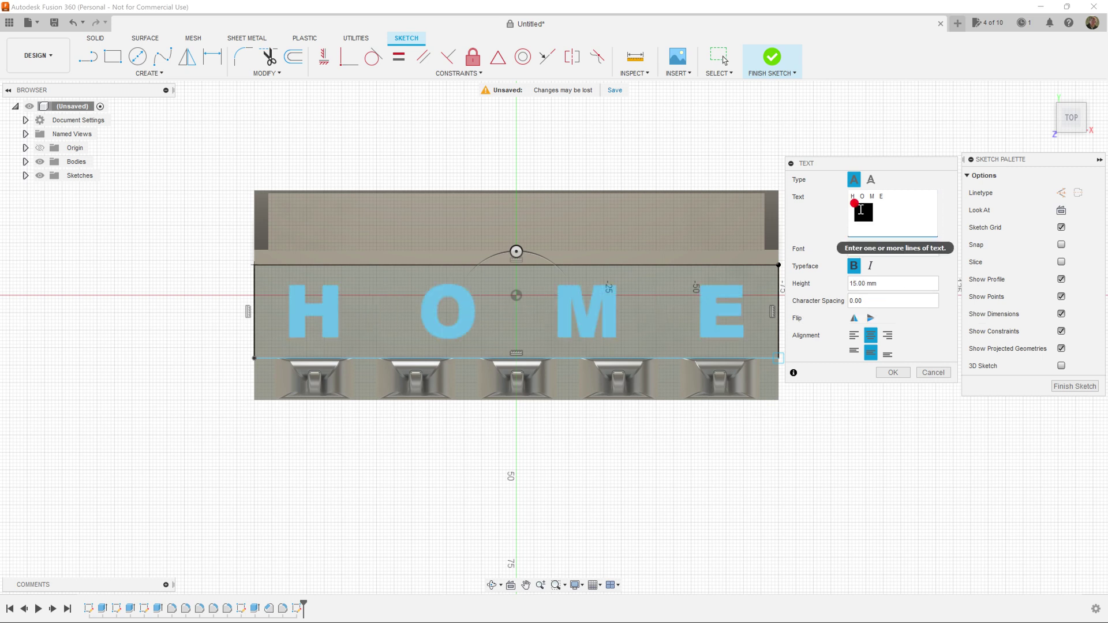
key("BackSpace")
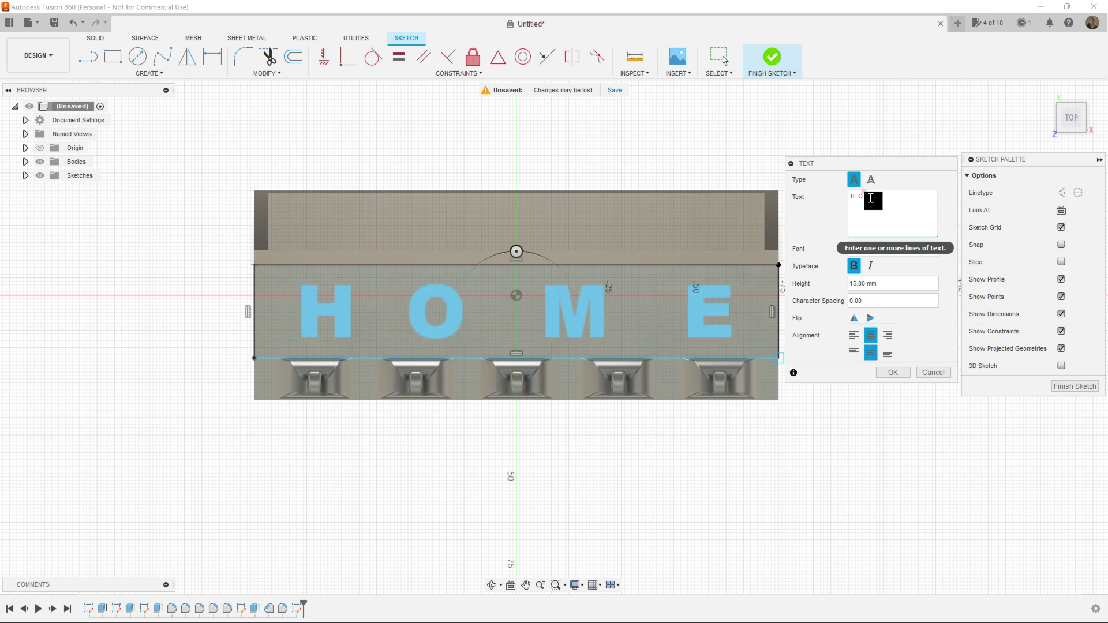
key("BackSpace")
left_click(873, 199)
key("BackSpace")
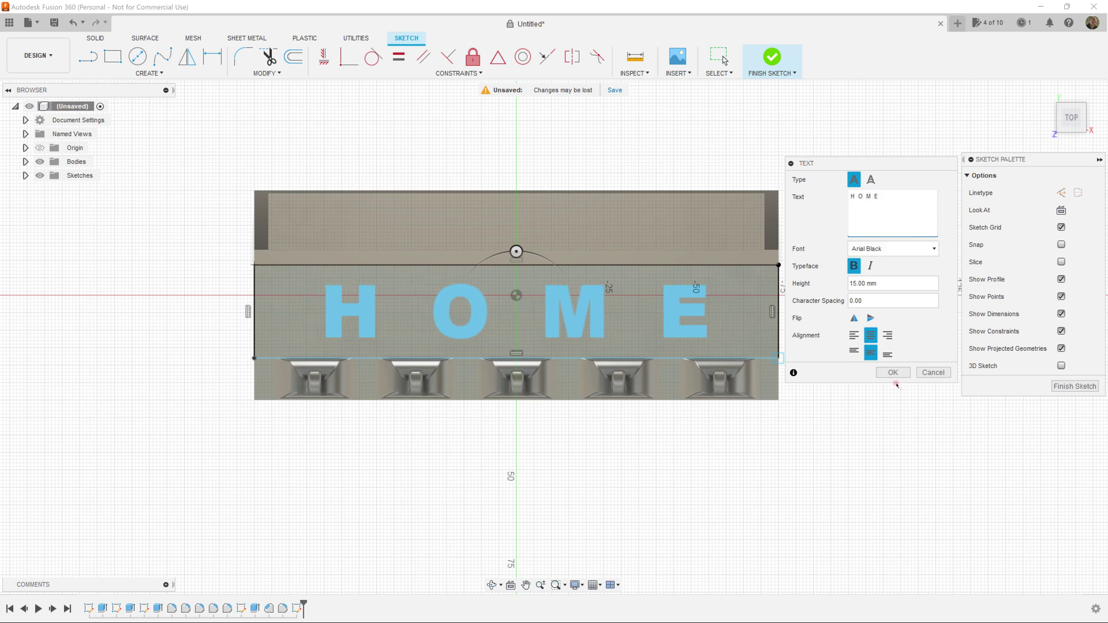
left_click(893, 374)
left_click(493, 311)
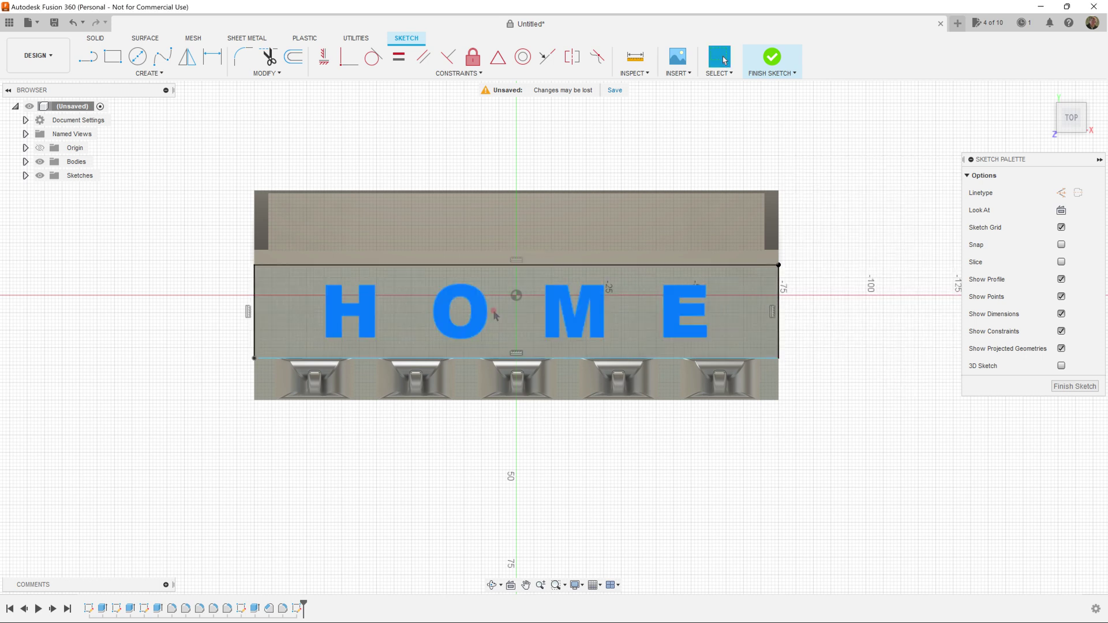
left_click(870, 371)
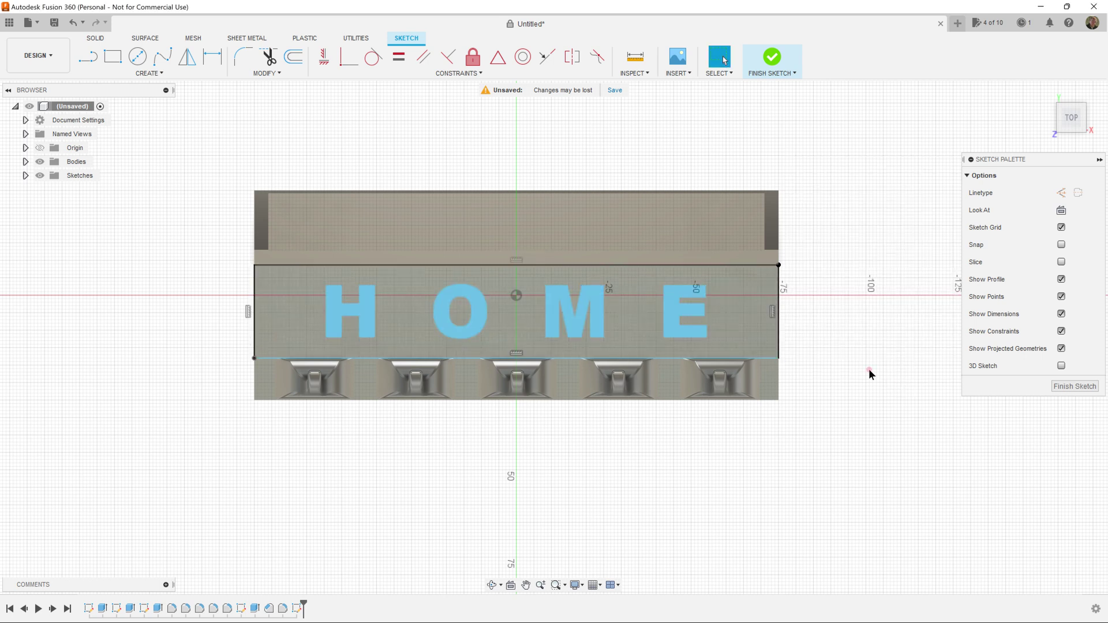
Step: Extrude the HOME letter profiles -4 mm as a cut through the back panel
left_click(1067, 387)
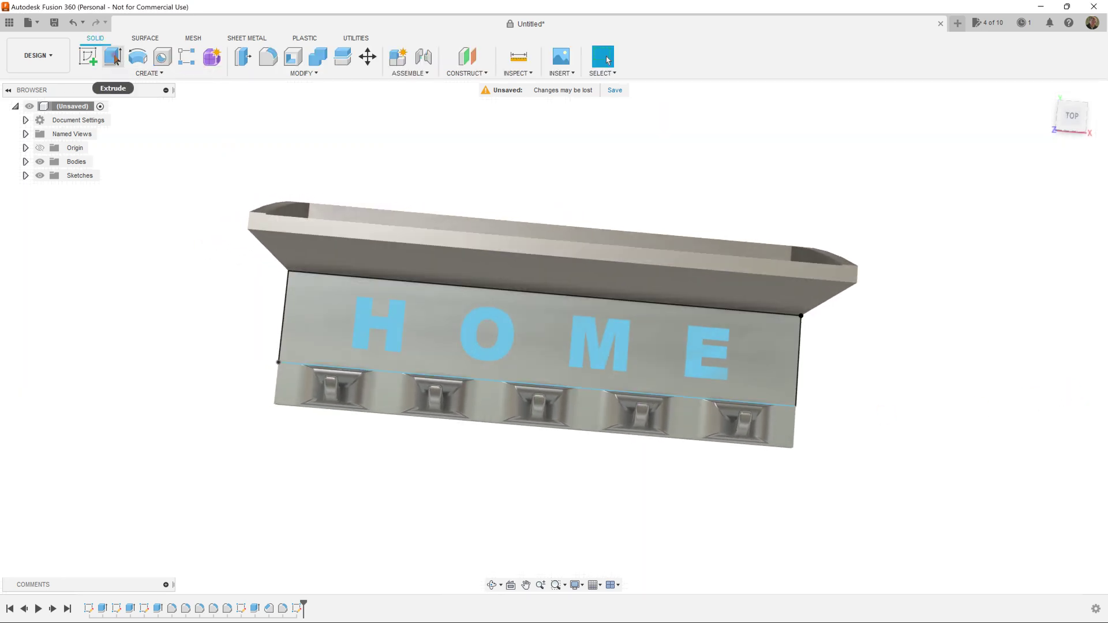
left_click(114, 58)
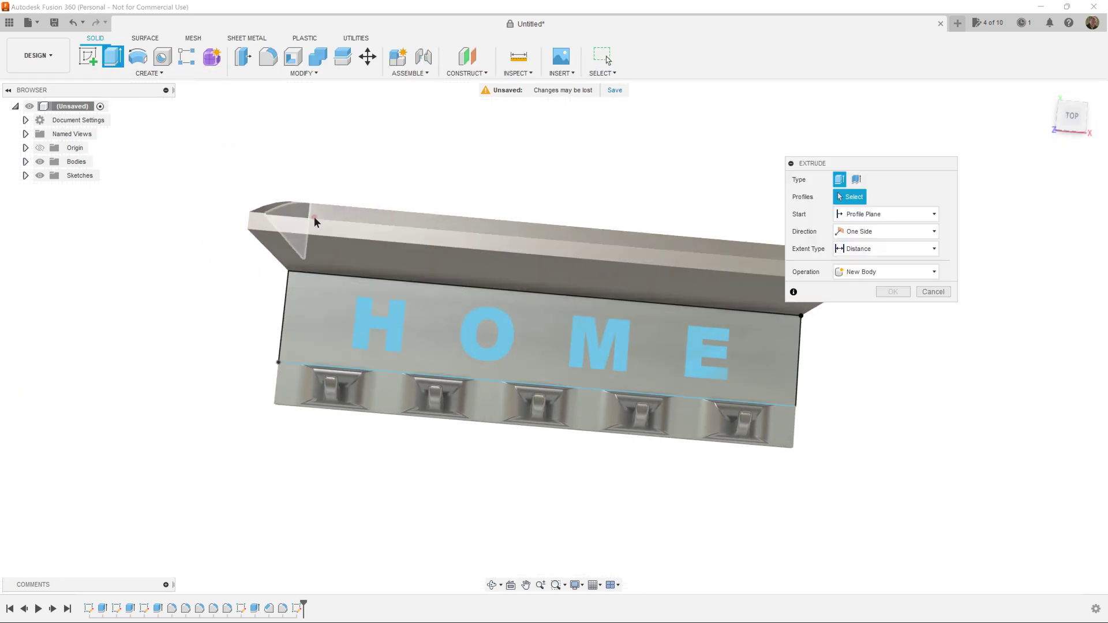
left_click(401, 335)
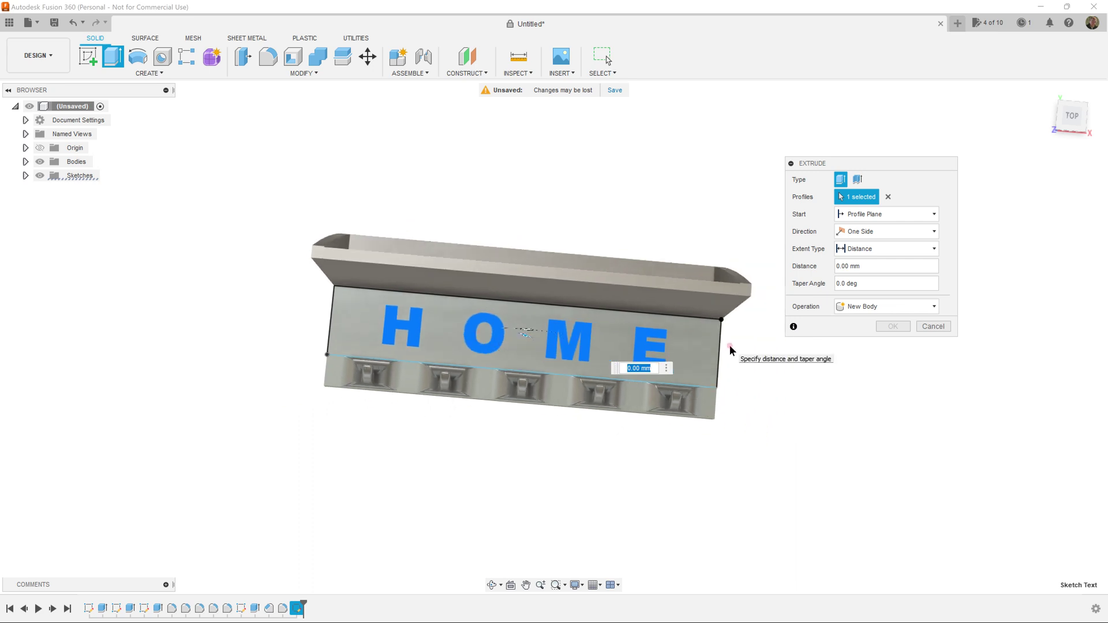
middle_click_drag(733, 351, 605, 344, "shift")
type("-4")
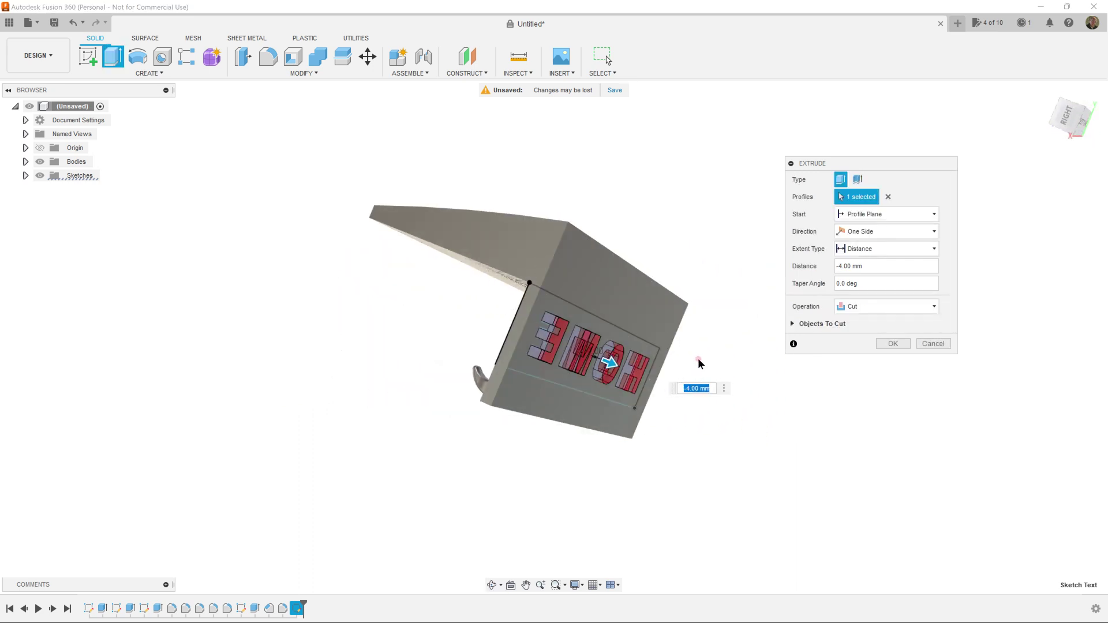
middle_click_drag(698, 349, 655, 404, "shift")
left_click(893, 345)
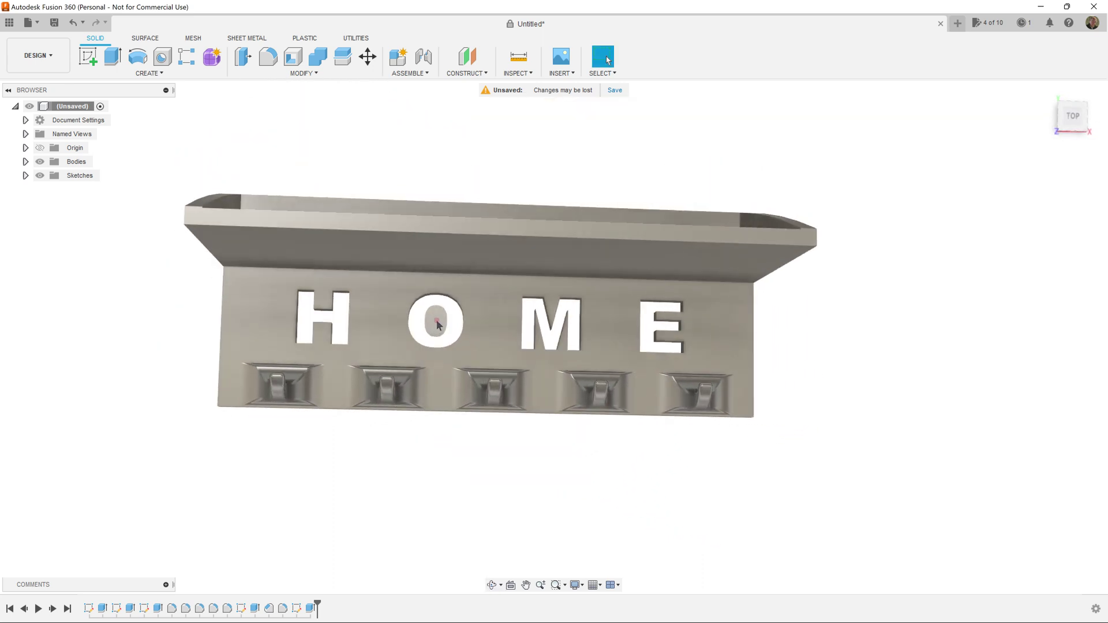
Step: Remove the leftover Body1 insert inside the O from the Bodies list
left_click(25, 162)
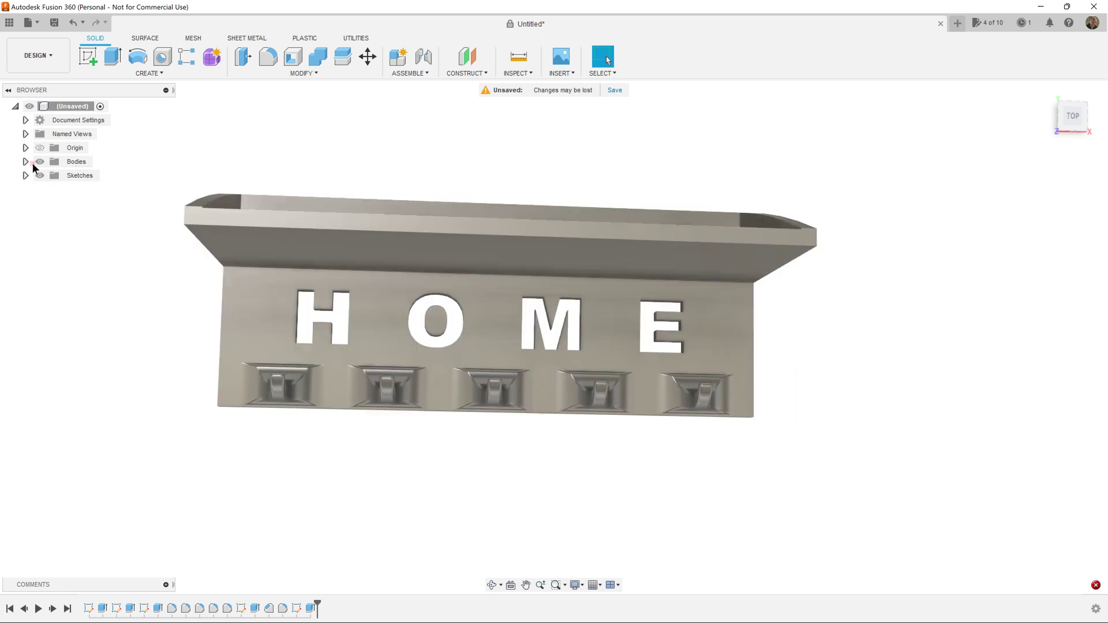
left_click(101, 177)
right_click(93, 180)
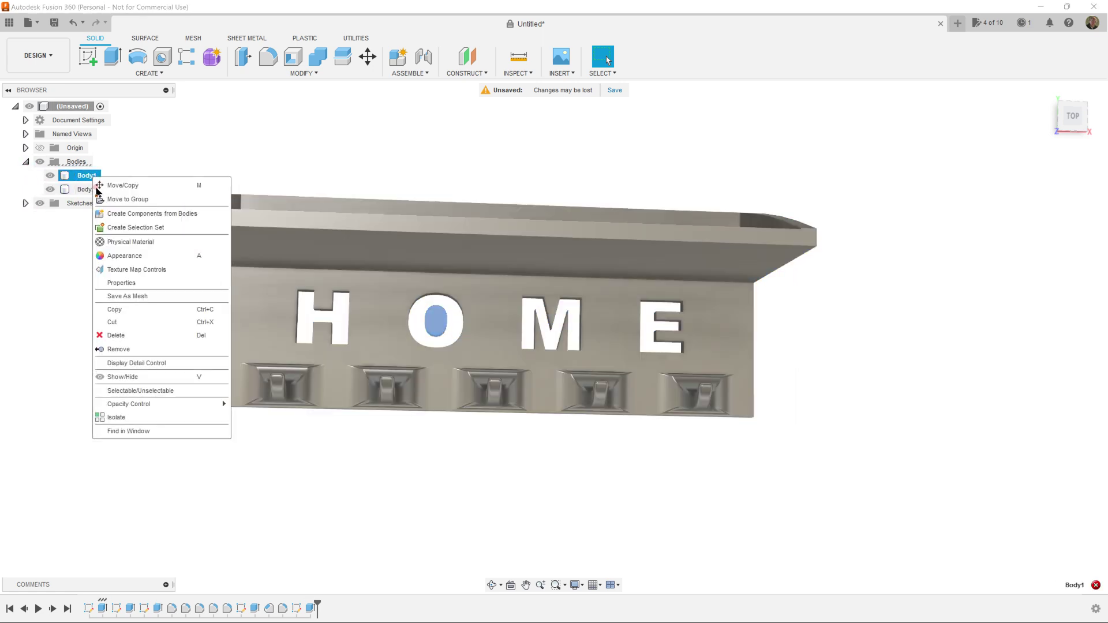
left_click(135, 349)
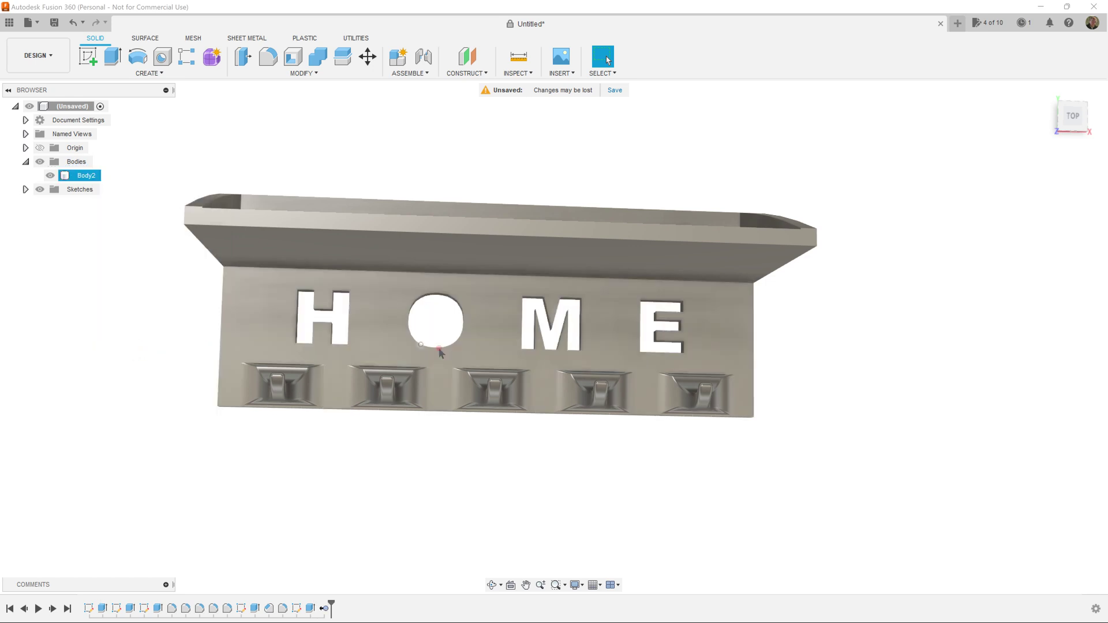
middle_click_drag(470, 350, 542, 289, "shift")
key("Escape")
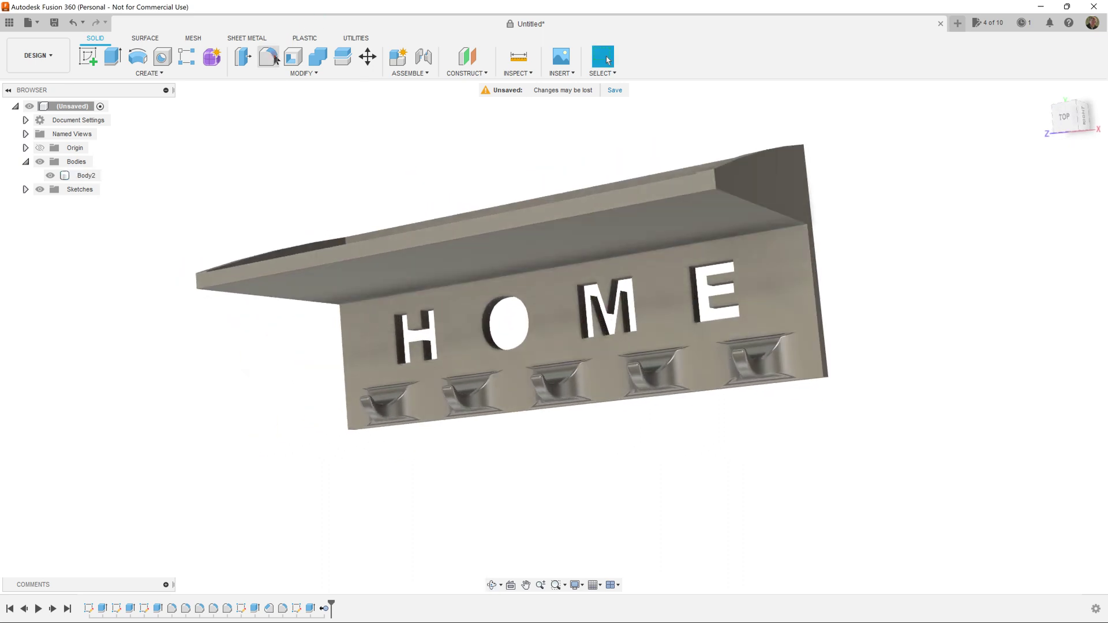
Step: Select eight outer shelf and back-panel edges for a fillet, previewing 5 mm
key("f")
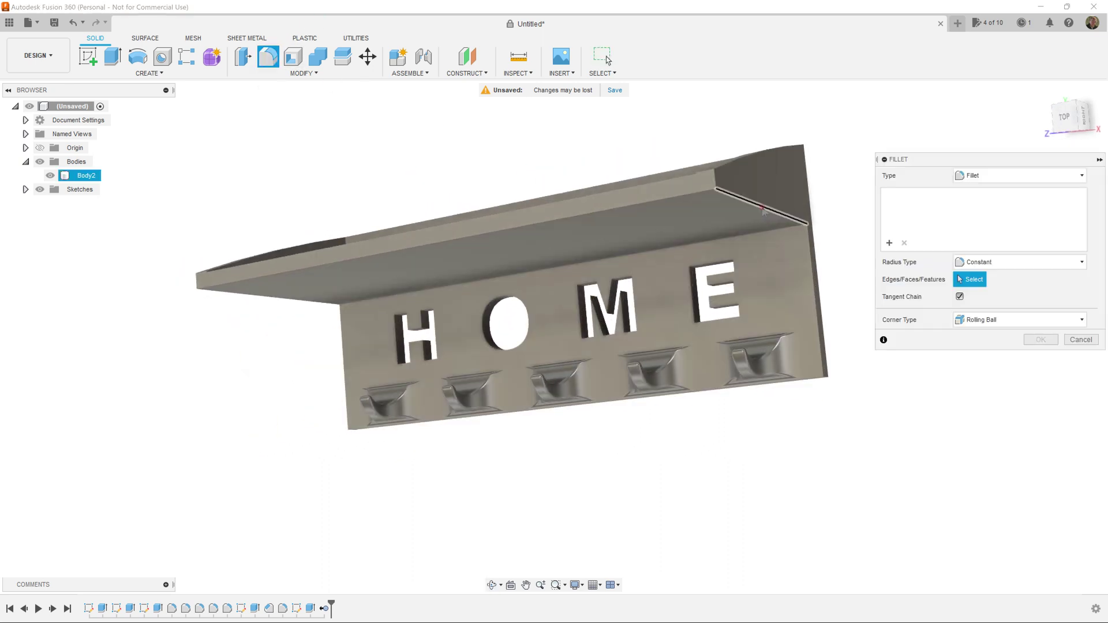
left_click(763, 209)
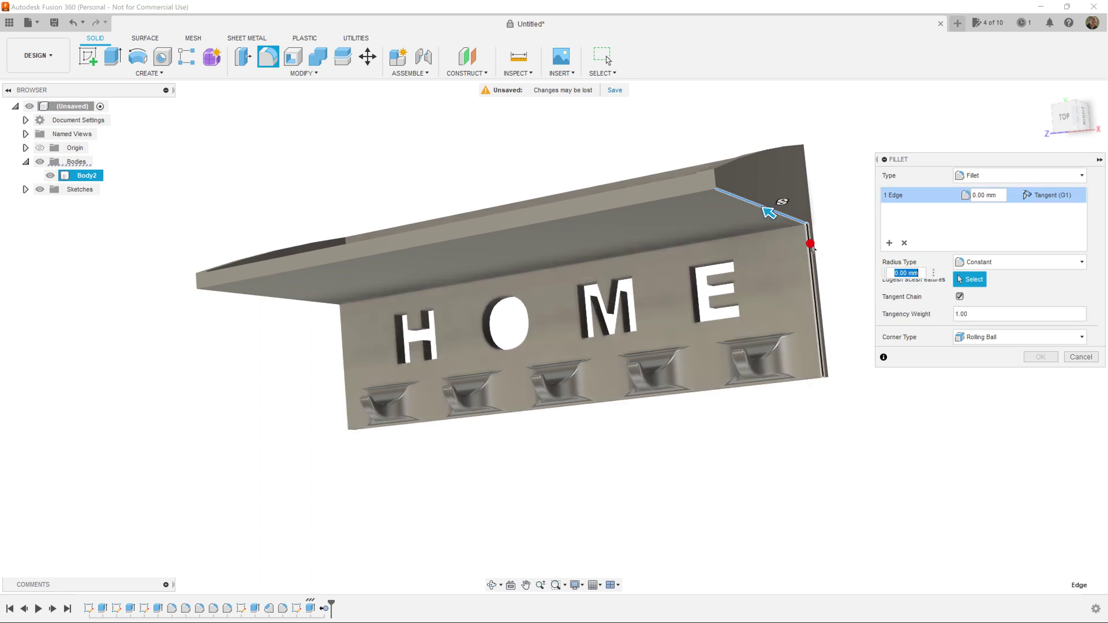
left_click(811, 241)
left_click(720, 170)
left_click(729, 159)
middle_click_drag(731, 191, 271, 223, "shift")
left_click(260, 216)
left_click(379, 244)
left_click(379, 271)
middle_click_drag(379, 271, 218, 98, "shift")
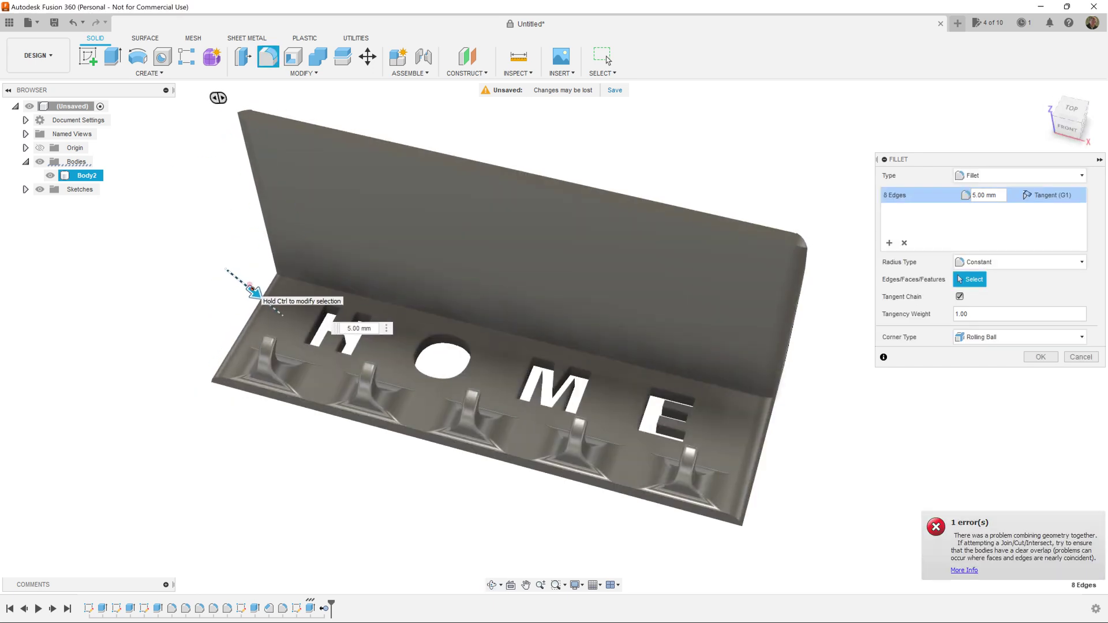
type("5")
mouse_move(227, 220)
middle_mouse_down("shift")
mouse_move(310, 153)
mouse_move(306, 210)
mouse_move(323, 232)
mouse_move(222, 216)
middle_mouse_up("shift")
Step: Drop the failing second edge set and apply the fillet at 2 mm
left_click(890, 242)
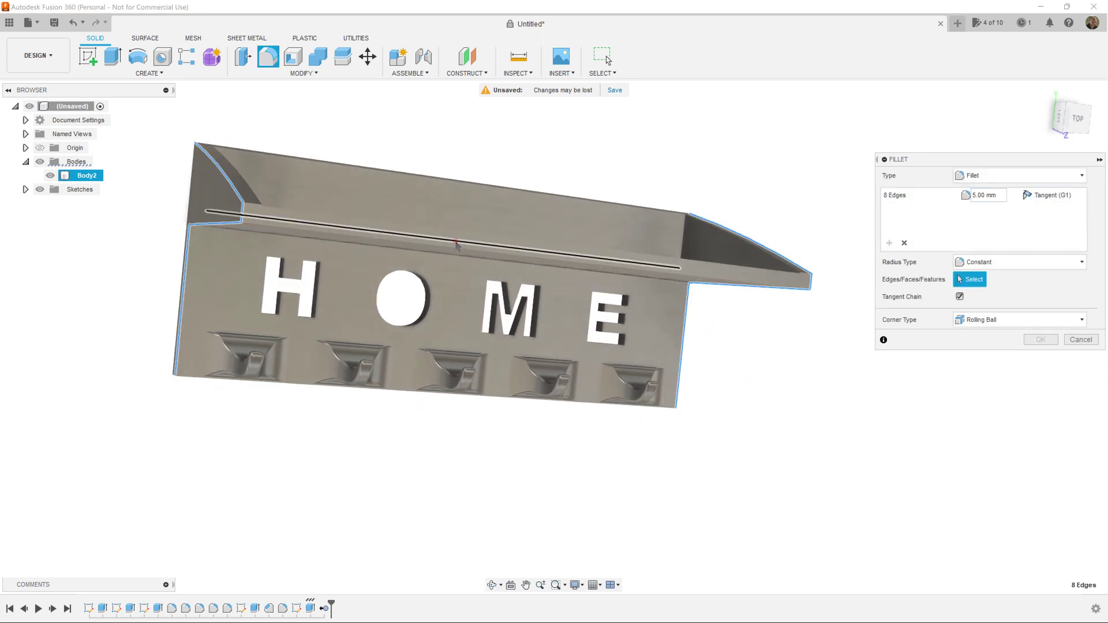
left_click(249, 186)
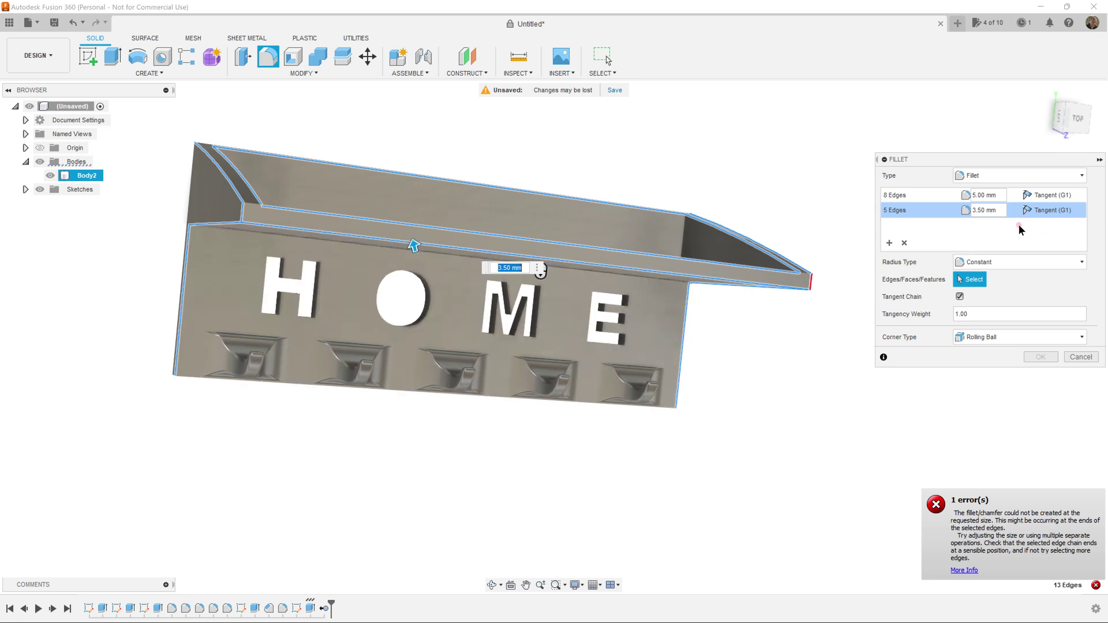
left_click(904, 242)
double_click(984, 195)
type("2")
left_click(1039, 358)
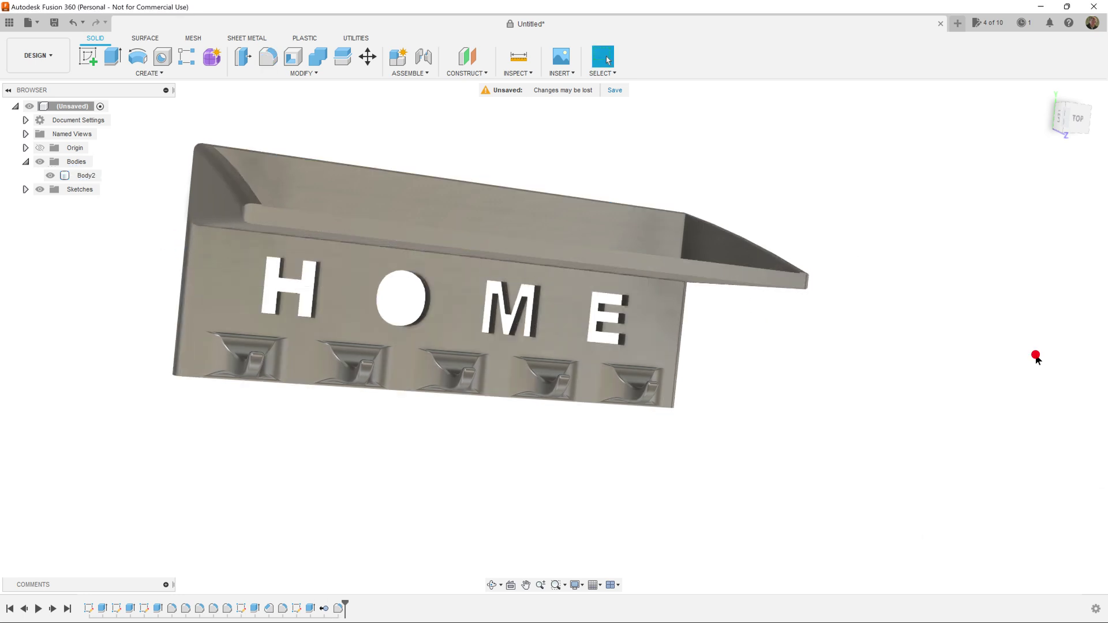
Step: Start a fillet on the tray's left, back and right inner edges
left_click(460, 254)
middle_click_drag(460, 254, 221, 181, "shift")
key("f")
left_click(221, 181)
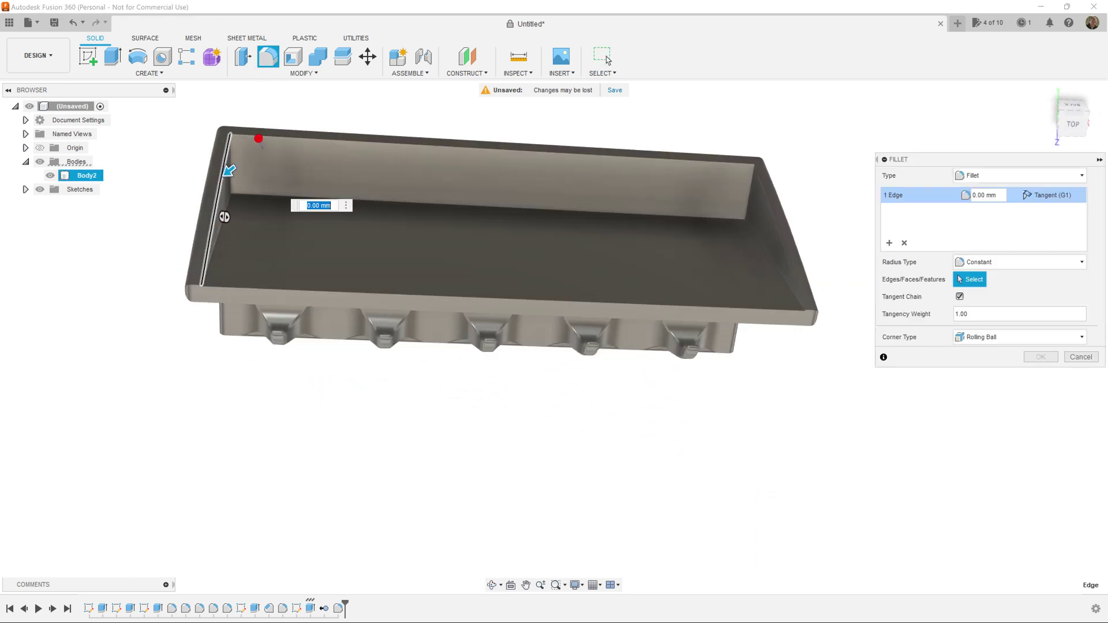
left_click(263, 137)
left_click(771, 205)
scroll(817, 311, "up", 5)
scroll(485, 309, "down", 5)
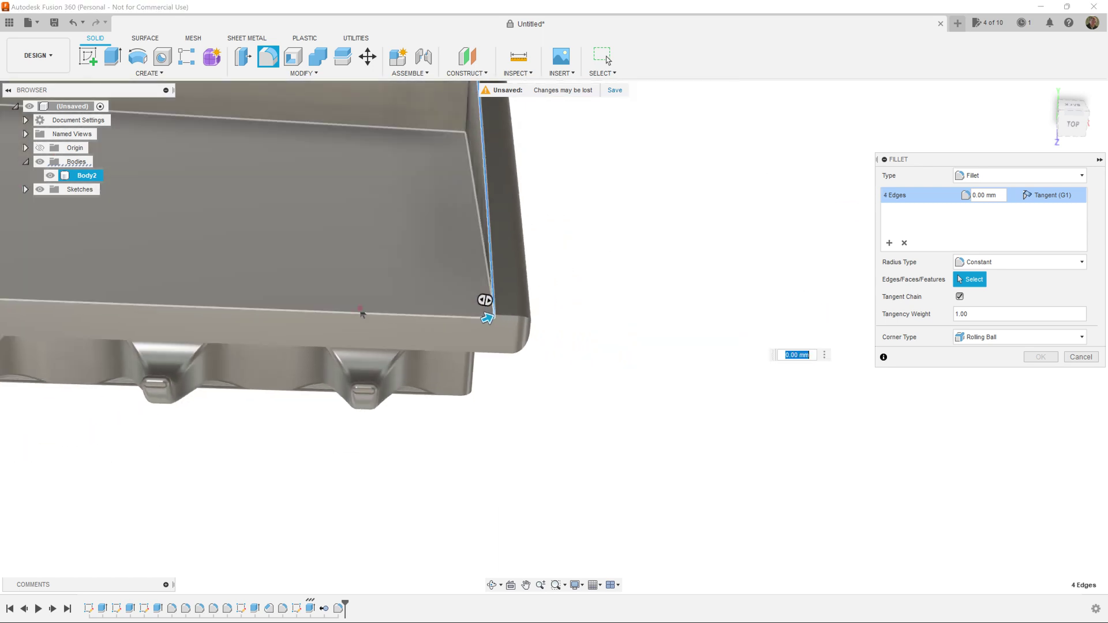
middle_click_drag(334, 317, 769, 317)
scroll(374, 303, "up", 5)
Step: Add the front corner edge, apply the 2 mm tray fillet, then fillet the lip
left_click(375, 304)
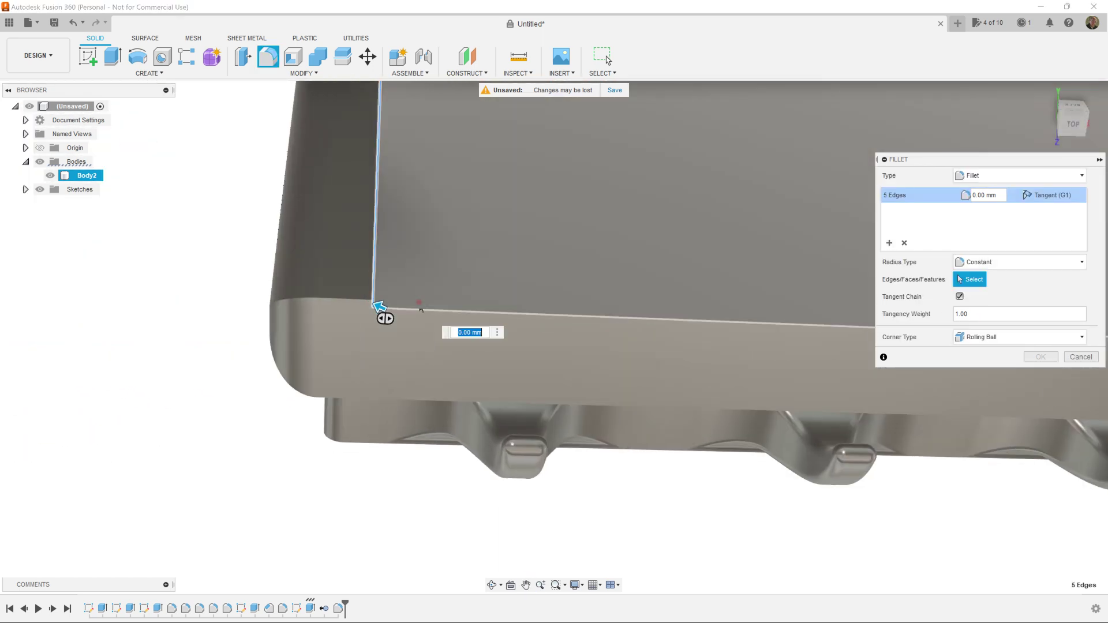
left_click_drag(375, 304, 364, 300)
scroll(580, 304, "down", 4)
scroll(629, 276, "down", 2)
middle_click_drag(744, 289, 486, 300)
scroll(487, 299, "up", 2)
left_click(1036, 357)
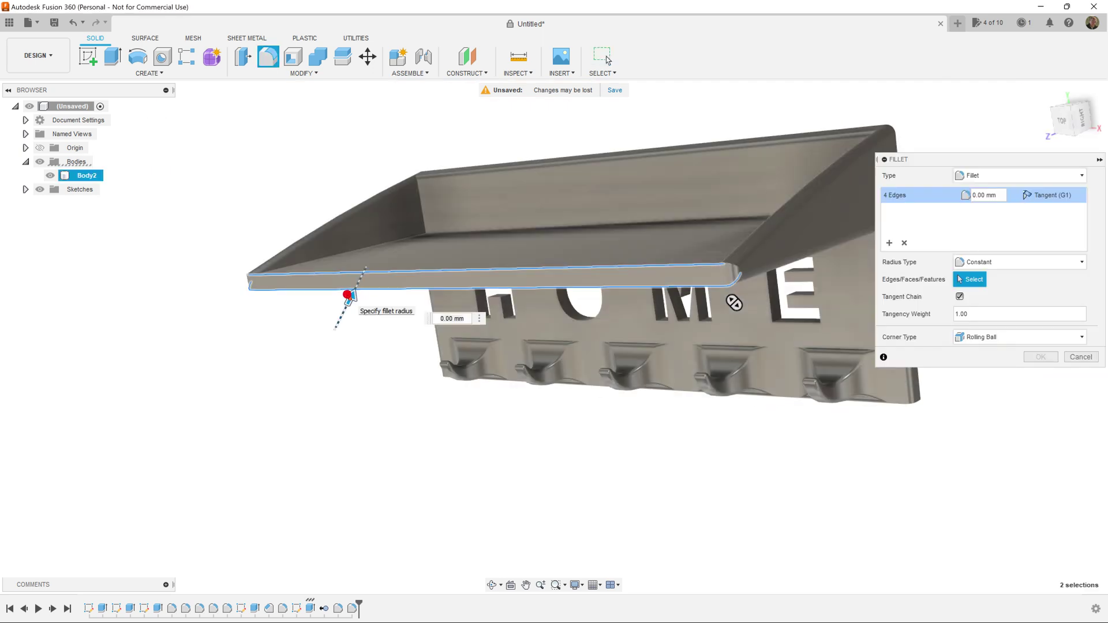
left_click_drag(349, 294, 350, 293)
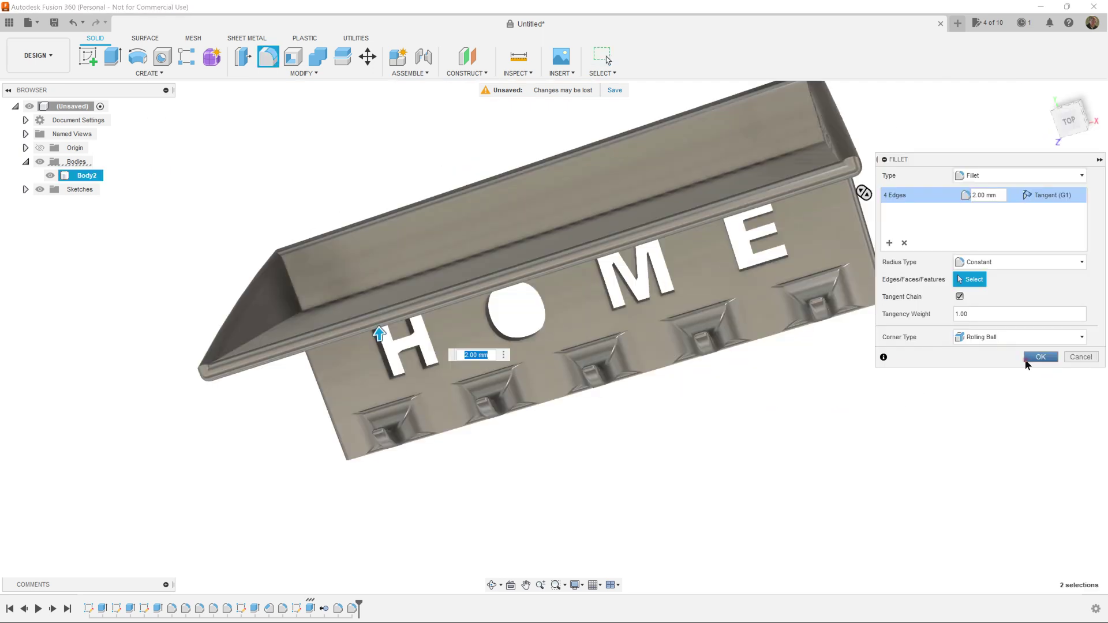
left_click(1036, 357)
Step: Add a 4 mm fillet along the hook-base edges
middle_click_drag(612, 306, 272, 299, "shift")
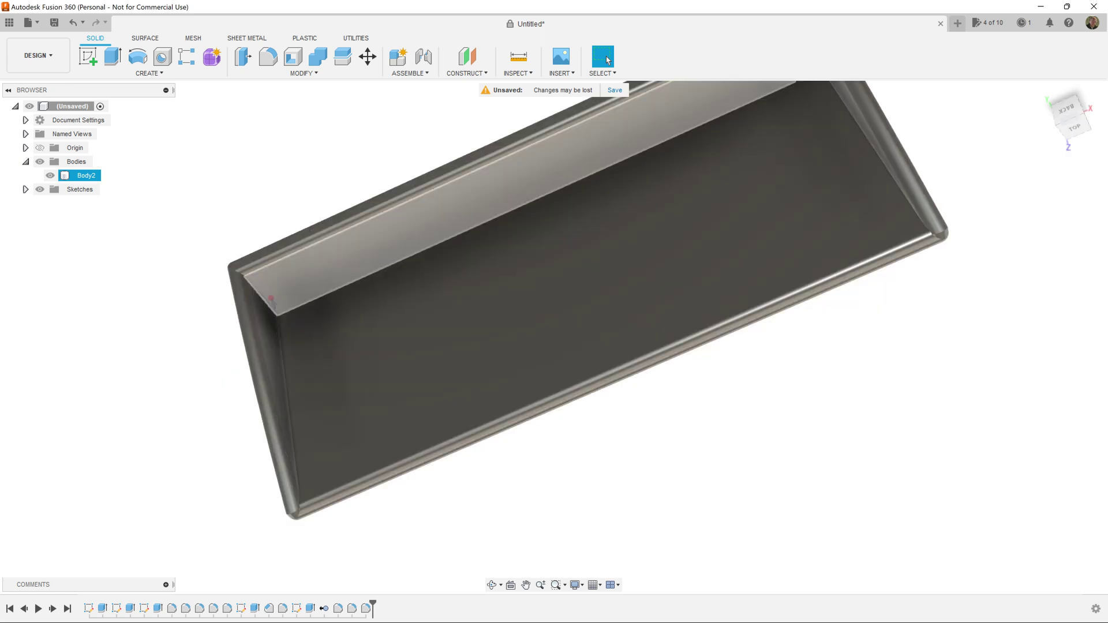
left_click(269, 57)
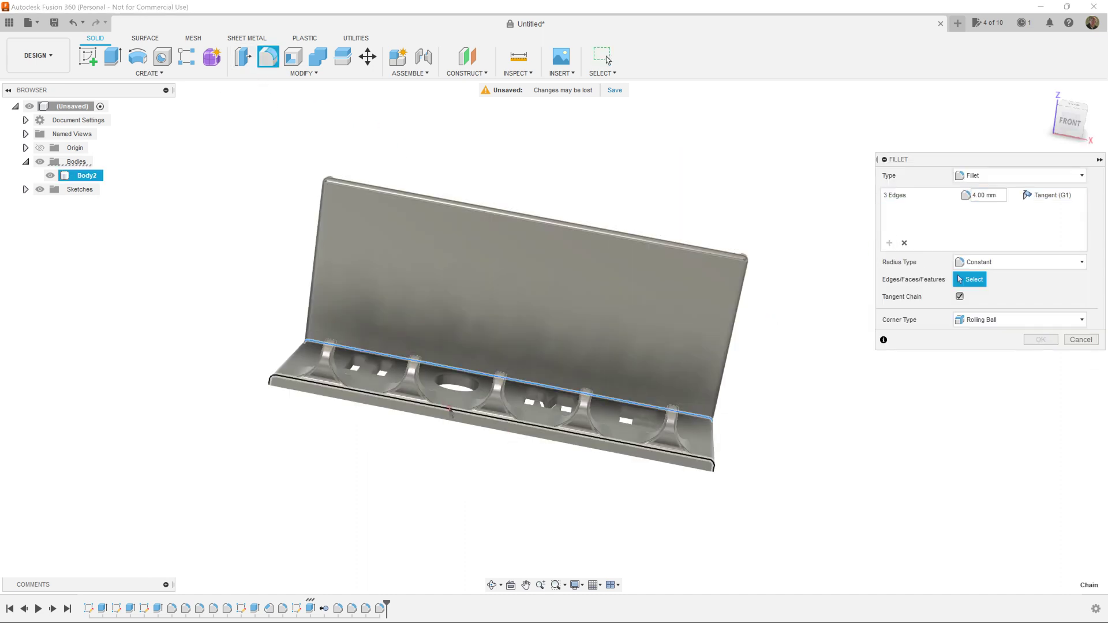
key("Return")
middle_click_drag(473, 428, 727, 505, "shift")
key("Escape")
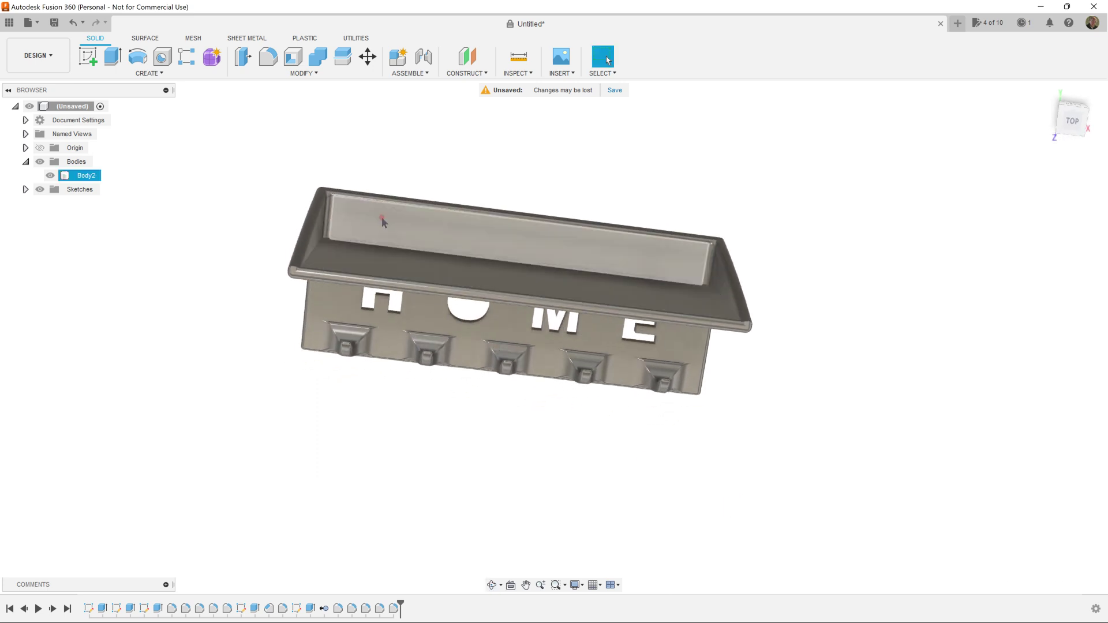
Step: Sketch on the shelf floor a 4 mm circle on the left side
left_click(382, 221)
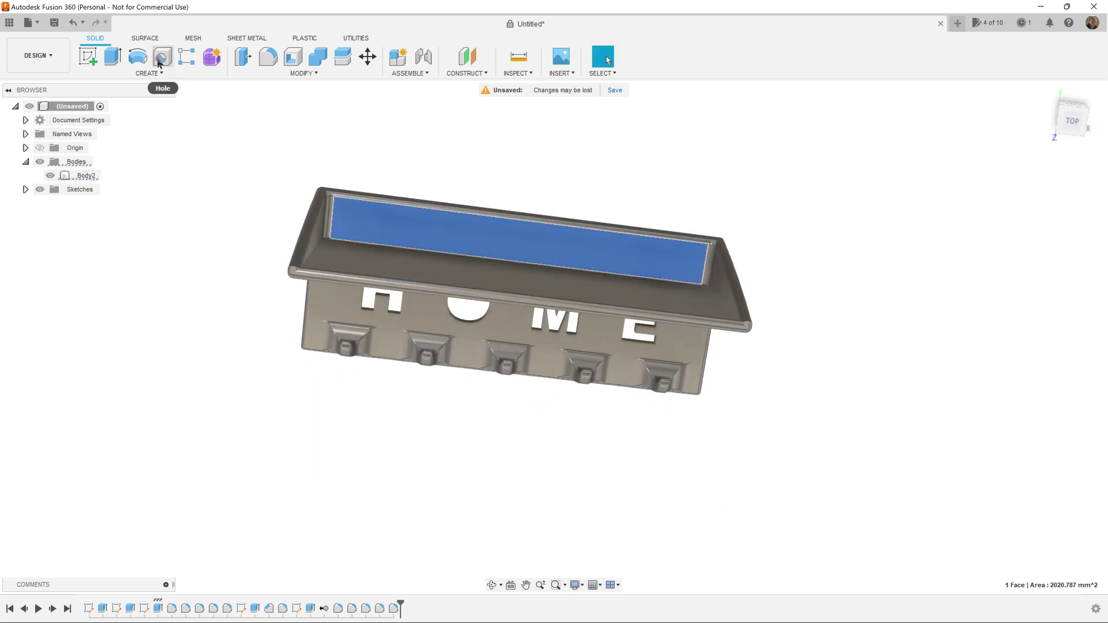
left_click(88, 58)
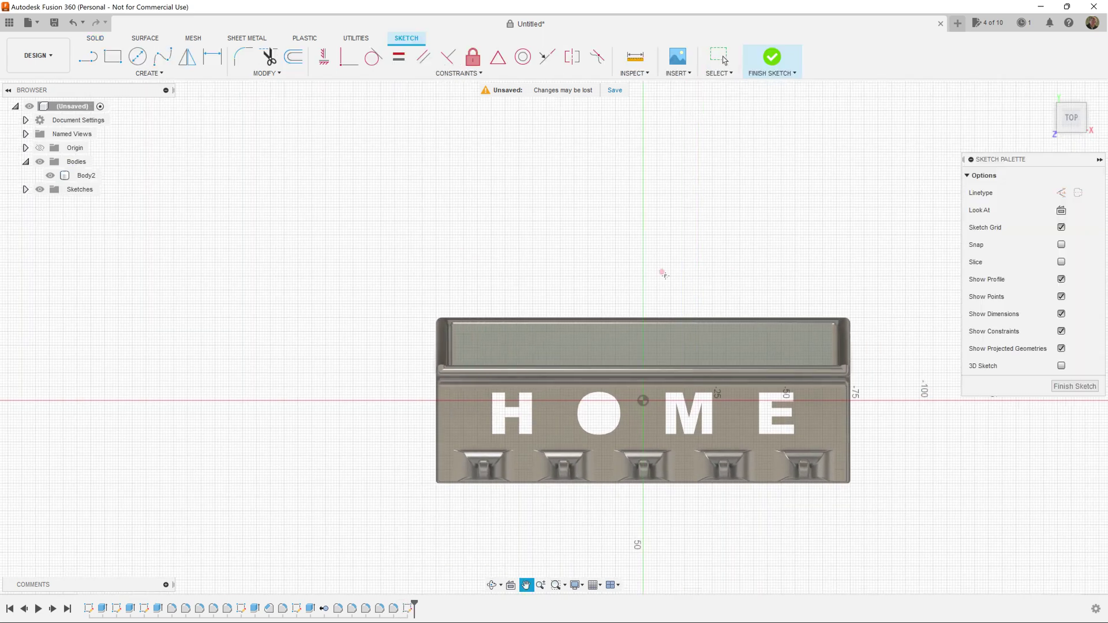
middle_click_drag(664, 275, 495, 255)
scroll(425, 297, "up", 2)
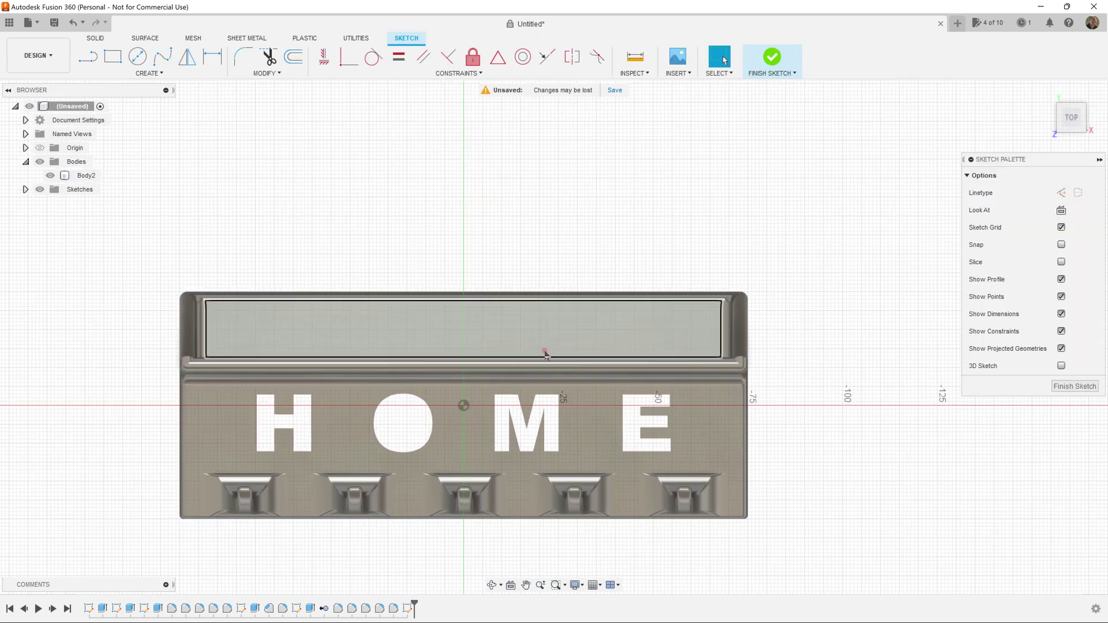
key("c")
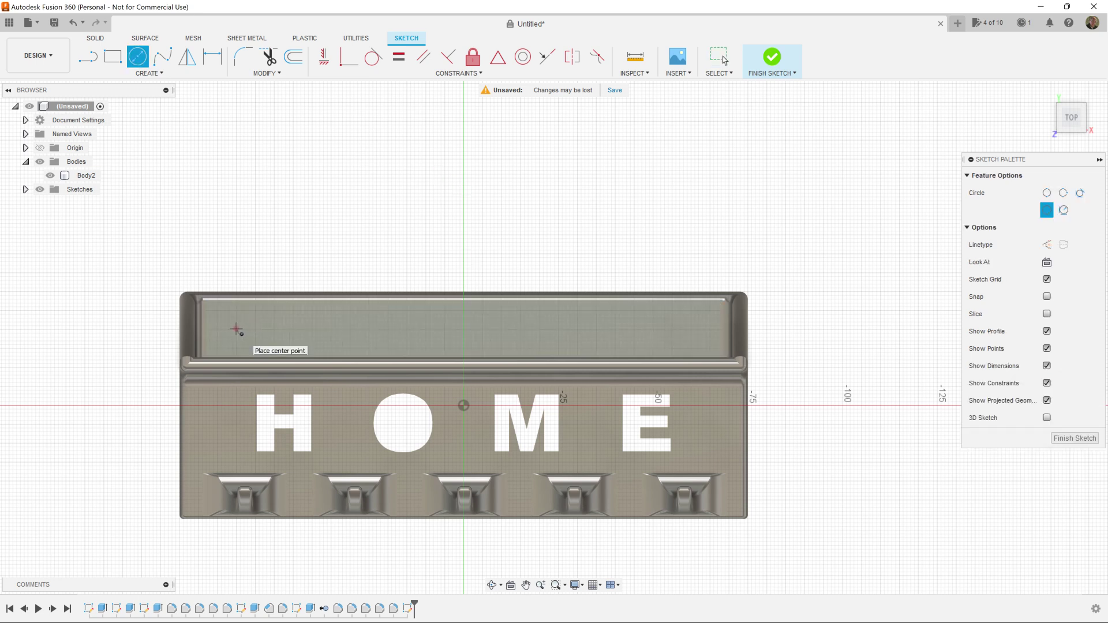
left_click(255, 330)
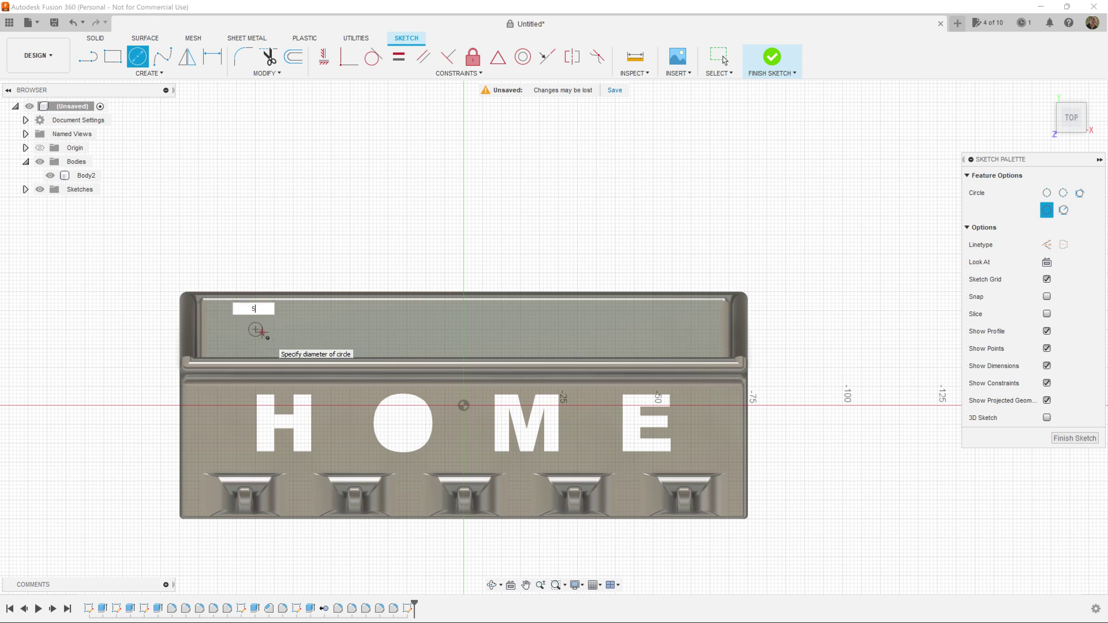
type("5")
key("Tab")
key("Return")
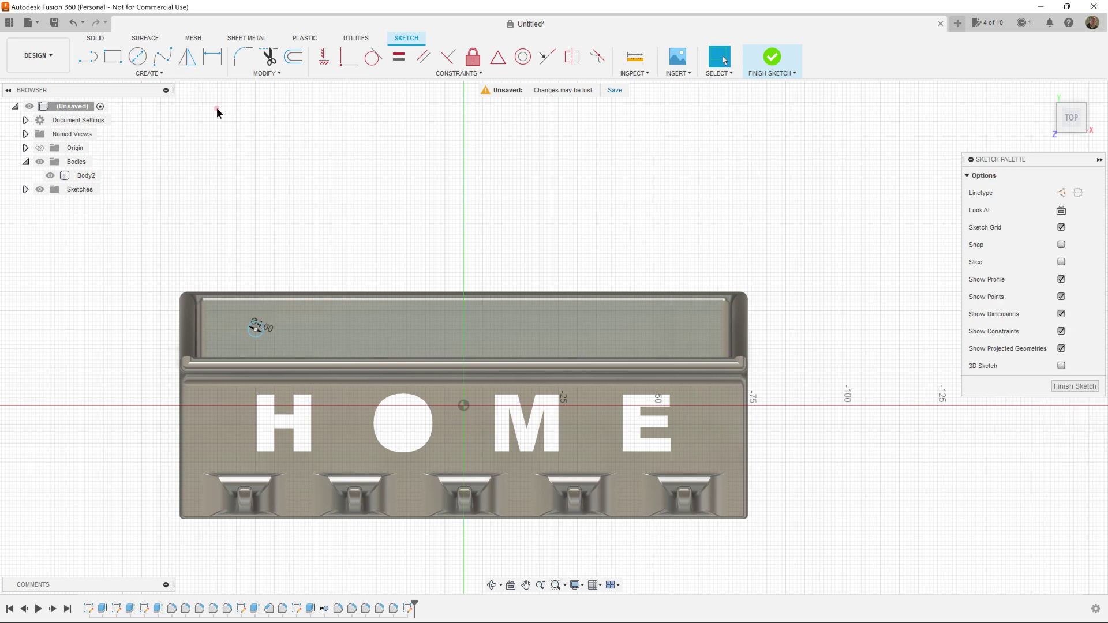
Step: Draw a vertical construction centre line up from the origin
left_click(90, 57)
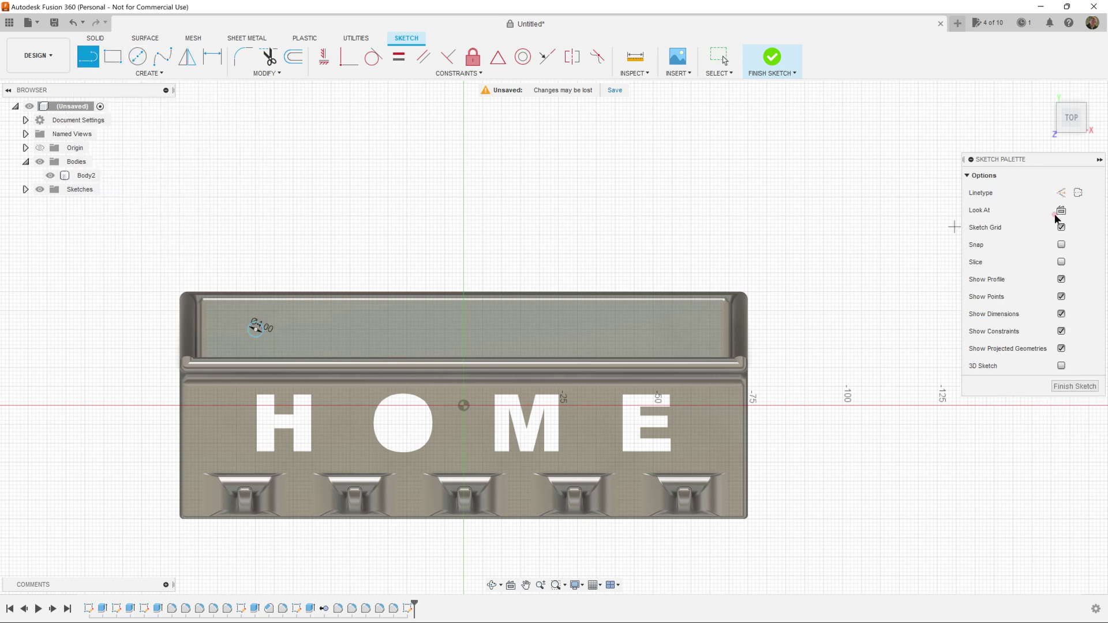
left_click(1061, 194)
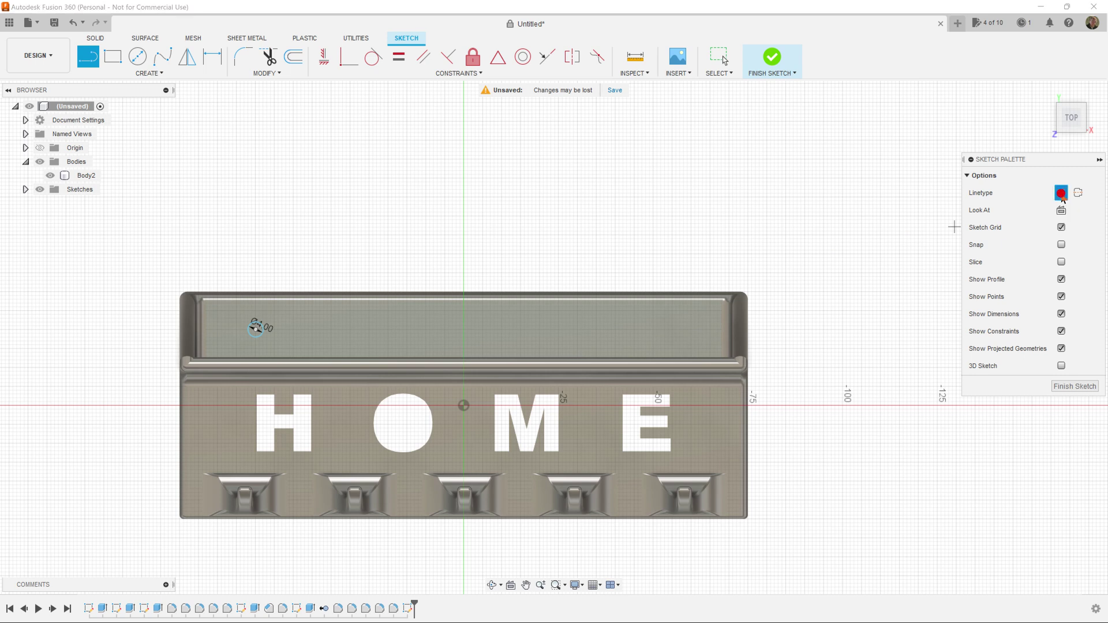
left_click(463, 406)
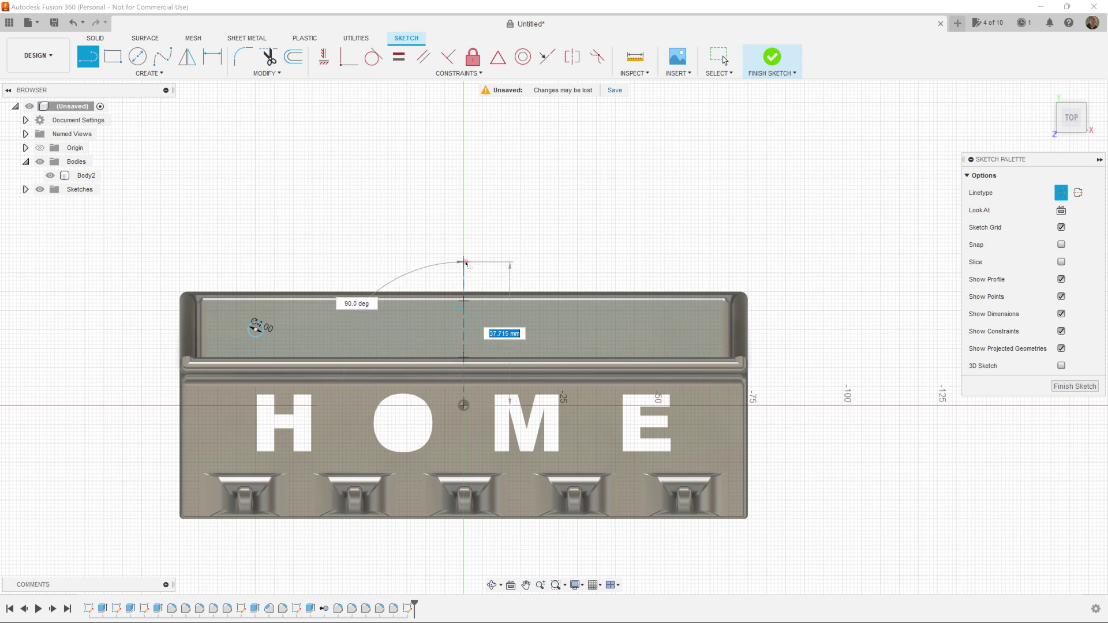
left_click(465, 259)
key("Escape")
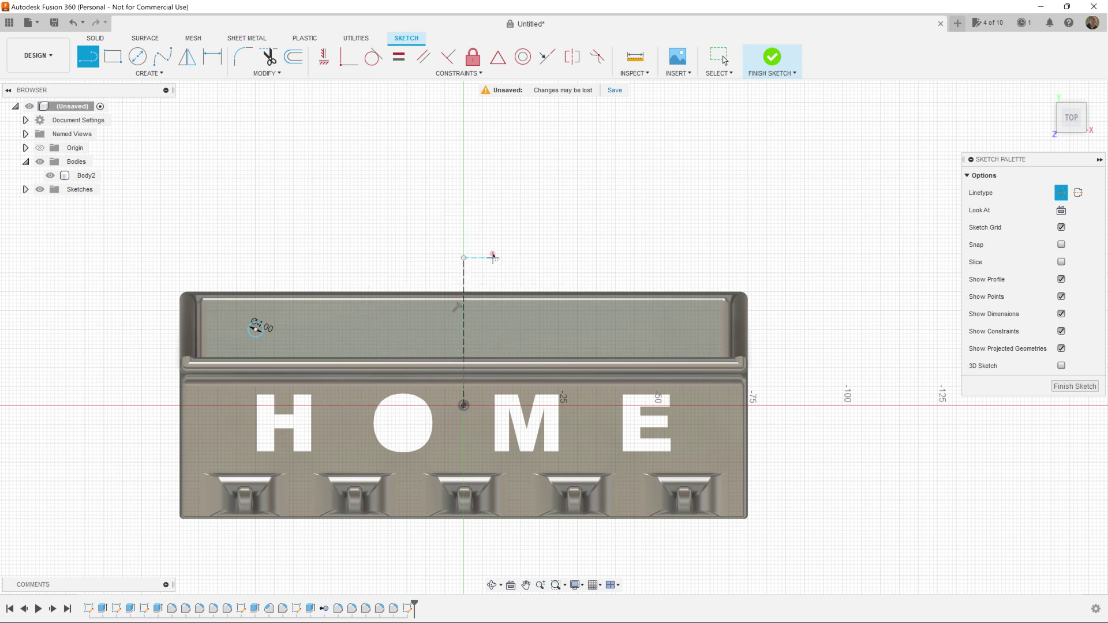
Step: Mirror the circle across the centre line and finish the sketch
left_click(188, 58)
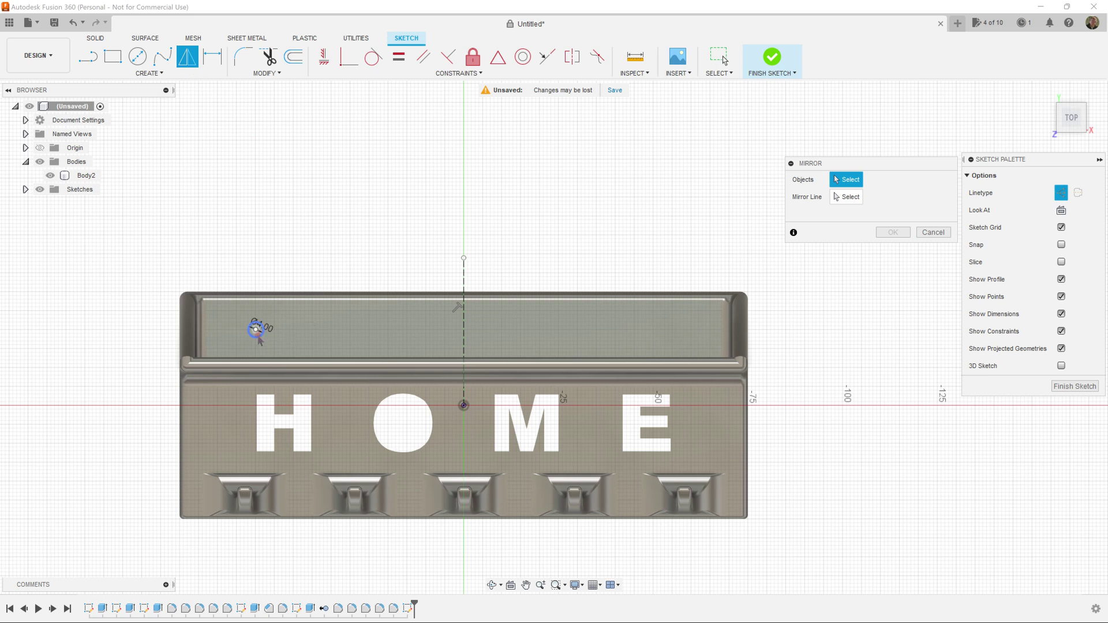
left_click(257, 334)
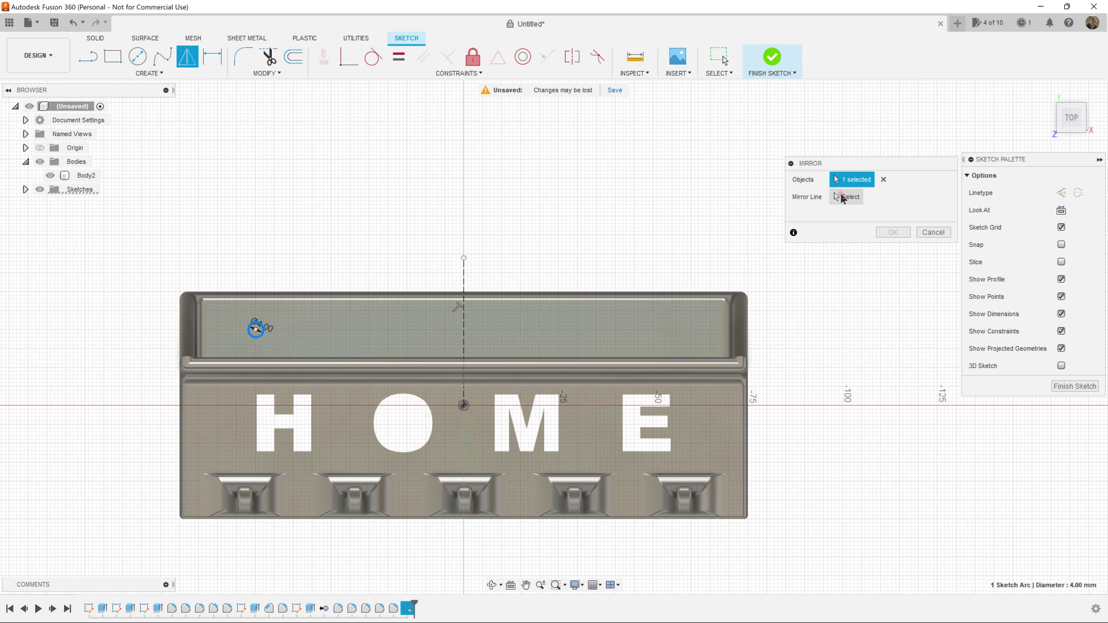
left_click(846, 197)
left_click(465, 281)
left_click(893, 232)
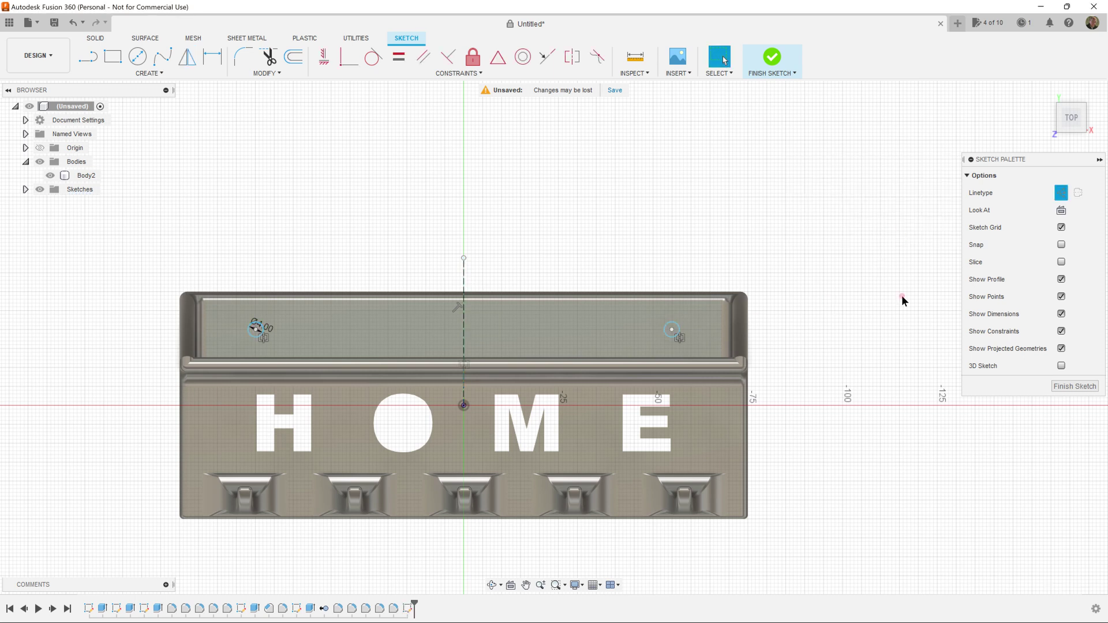
left_click(1075, 386)
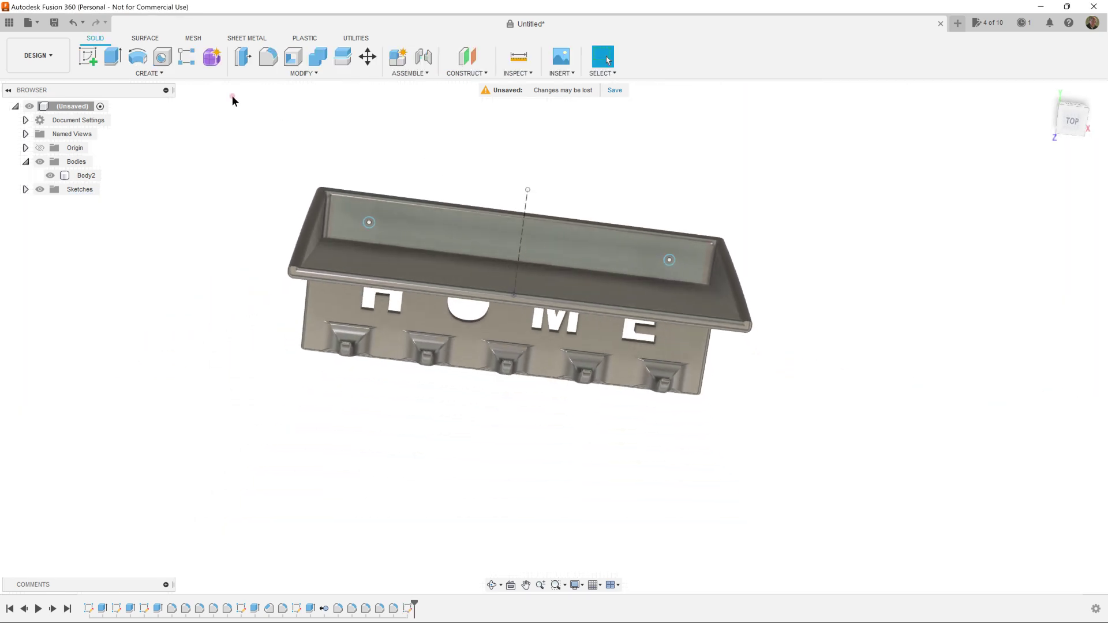
Step: Extrude both circle profiles -4 mm as a cut to make two screw holes
left_click(113, 57)
left_click(369, 222)
left_click(669, 260)
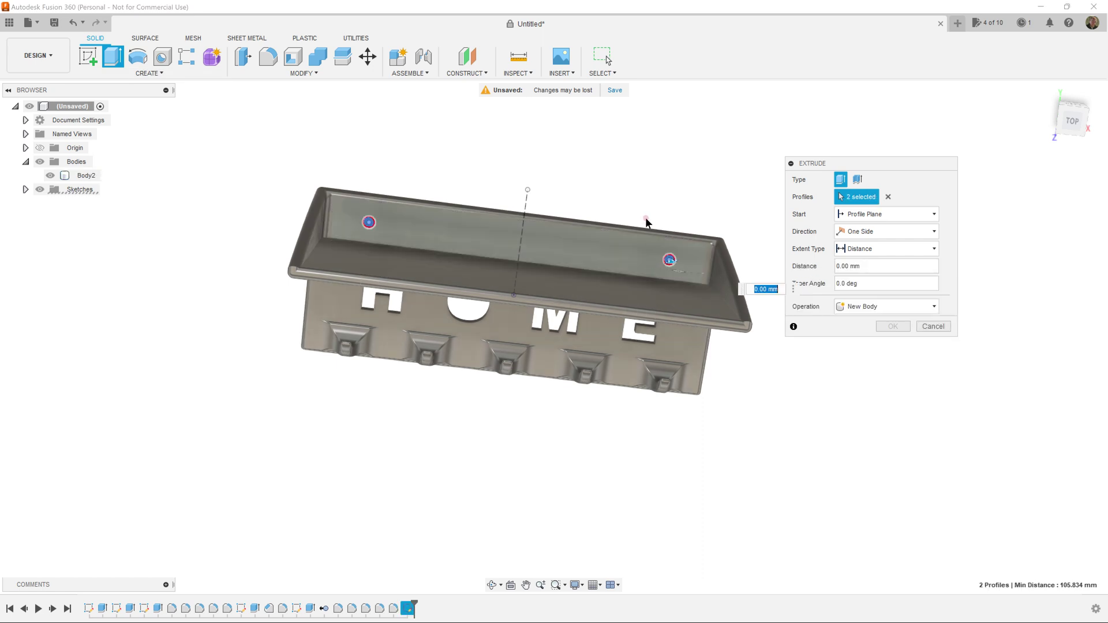
type("-4")
middle_click_drag(645, 214, 542, 246, "shift")
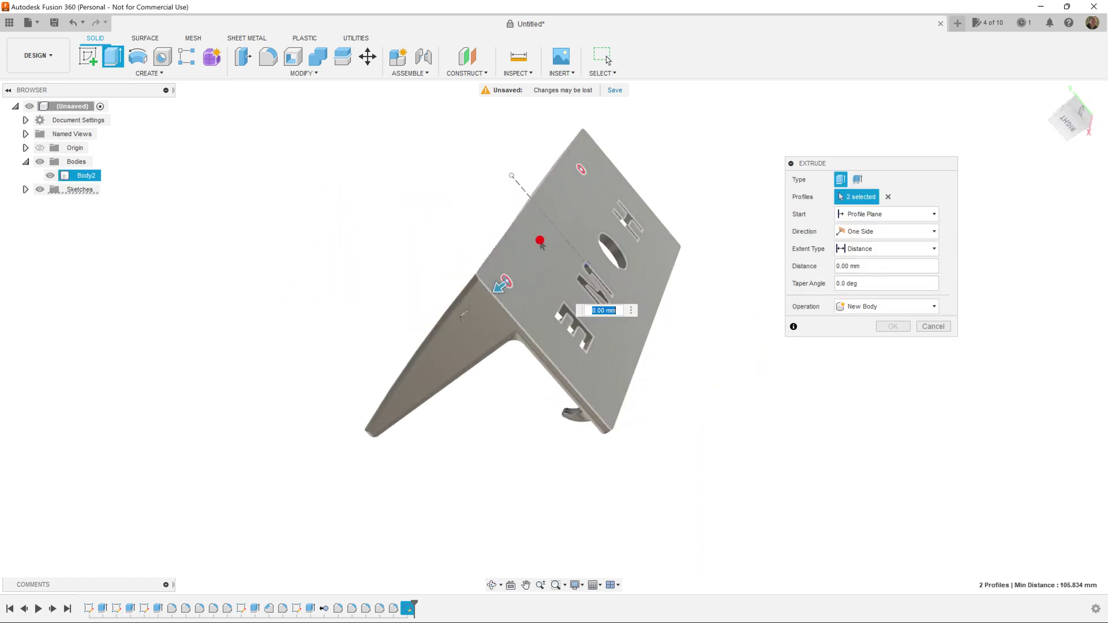
left_click(893, 344)
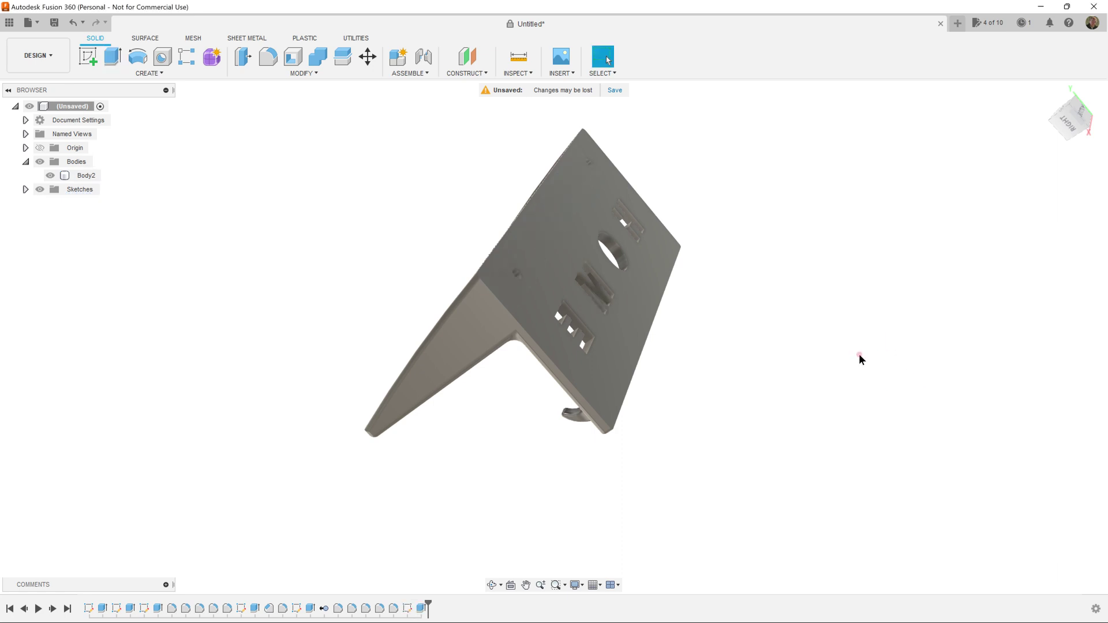
middle_click_drag(642, 264, 771, 253, "shift")
left_click(771, 252)
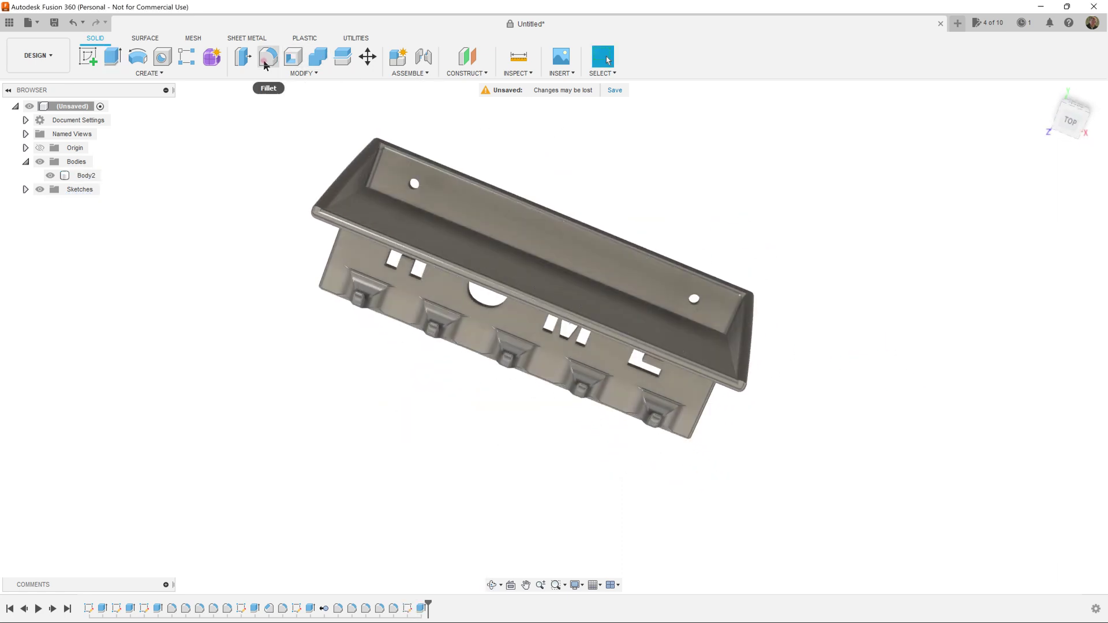
Step: Chamfer both hole edges by 2 mm
left_click(298, 73)
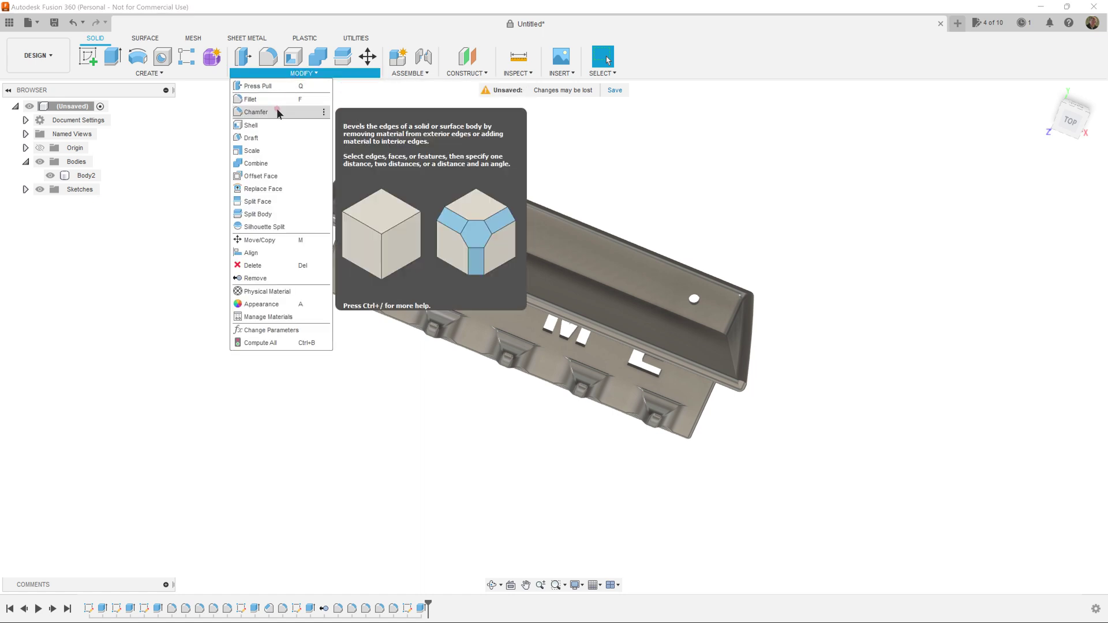
left_click(284, 111)
left_click(413, 184)
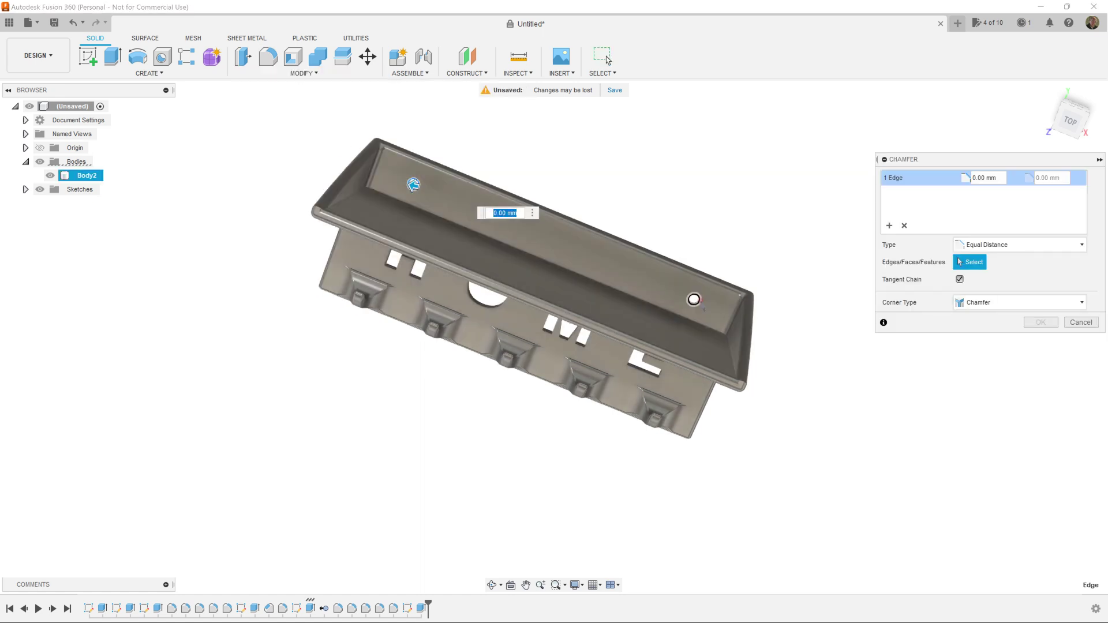
left_click(694, 299)
type("2")
key("Return")
left_click(524, 214)
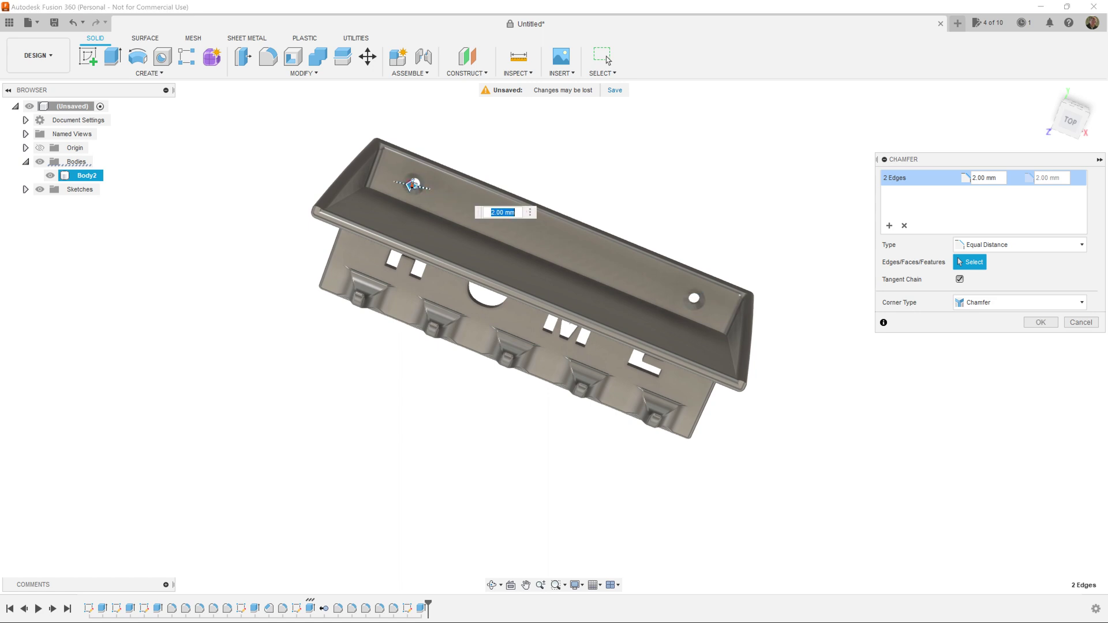
left_click(1024, 322)
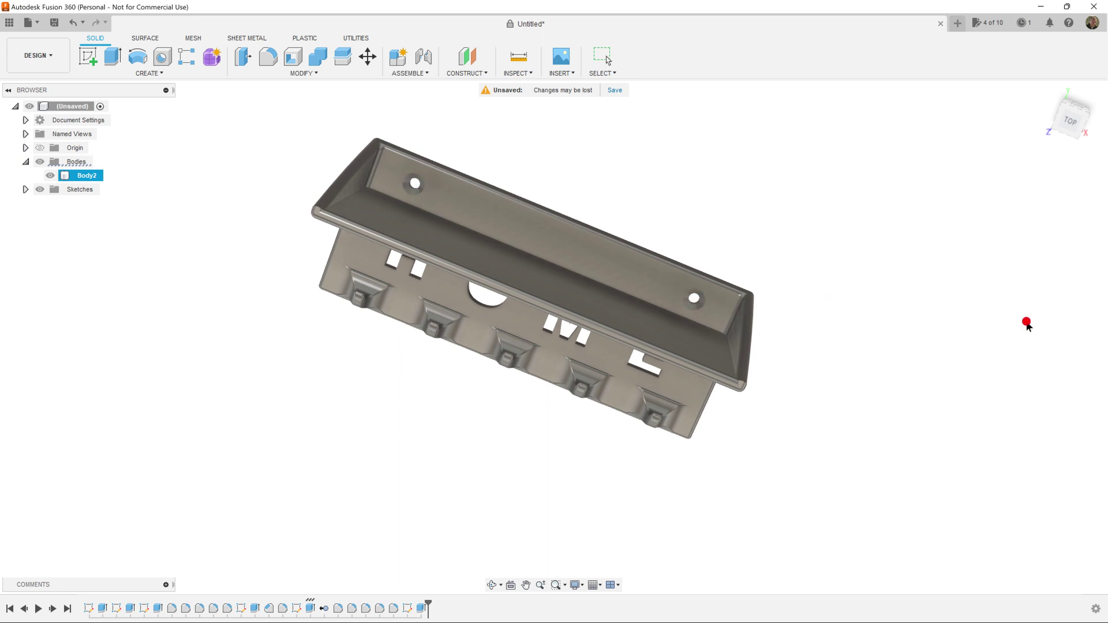
middle_click_drag(675, 242, 745, 214, "shift")
middle_click_drag(658, 307, 607, 60, "shift")
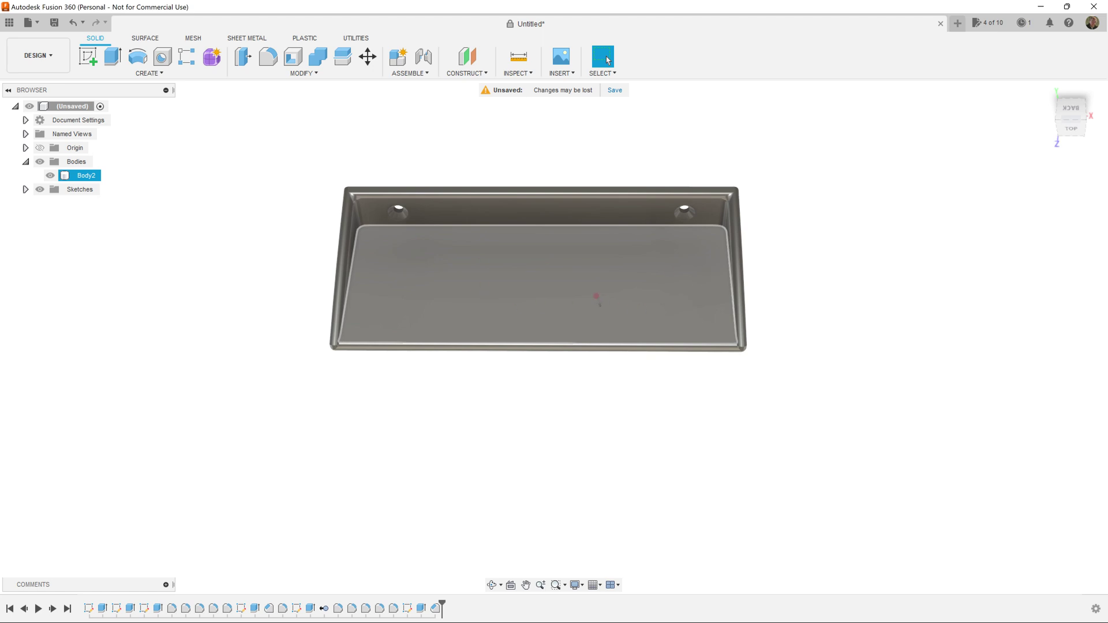
mouse_move(598, 299)
middle_mouse_down("shift")
mouse_move(473, 292)
mouse_move(613, 254)
mouse_move(704, 250)
mouse_move(576, 233)
mouse_move(610, 244)
mouse_move(598, 251)
mouse_move(603, 281)
middle_mouse_up("shift")
Step: Send Body2 to 3D Print as 3MF with Cura as the print utility
left_click(314, 179)
left_click(43, 24)
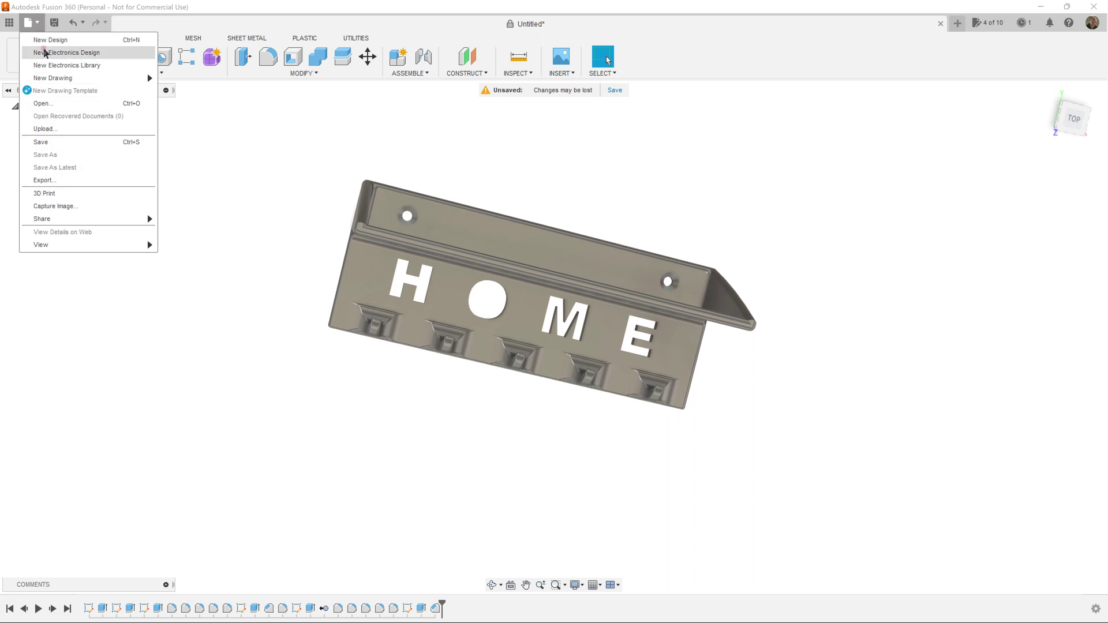
left_click(76, 198)
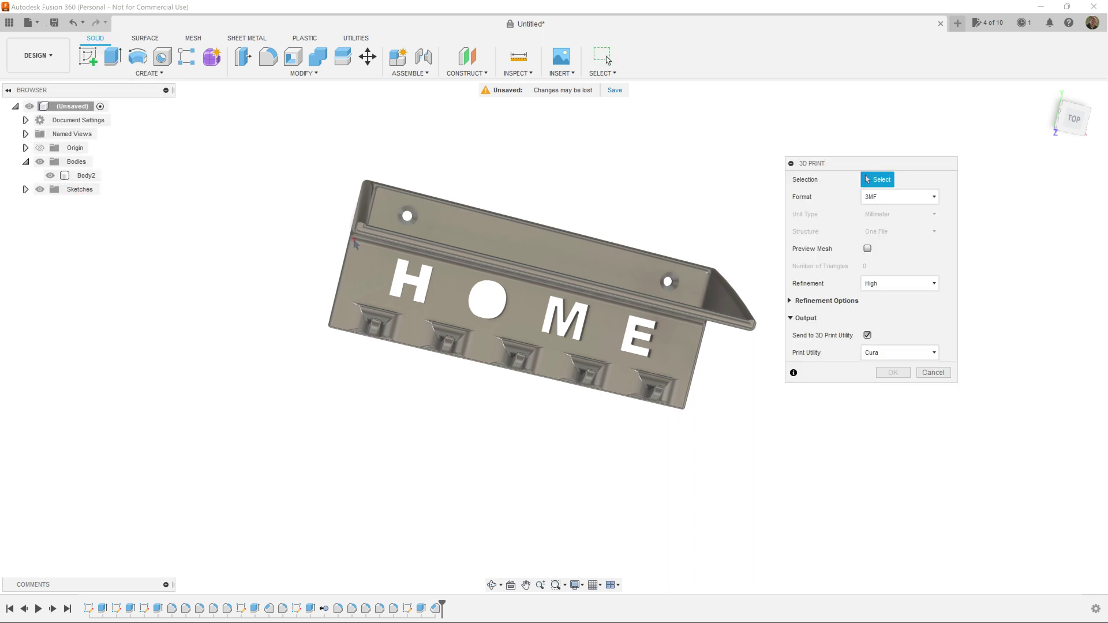
left_click(460, 296)
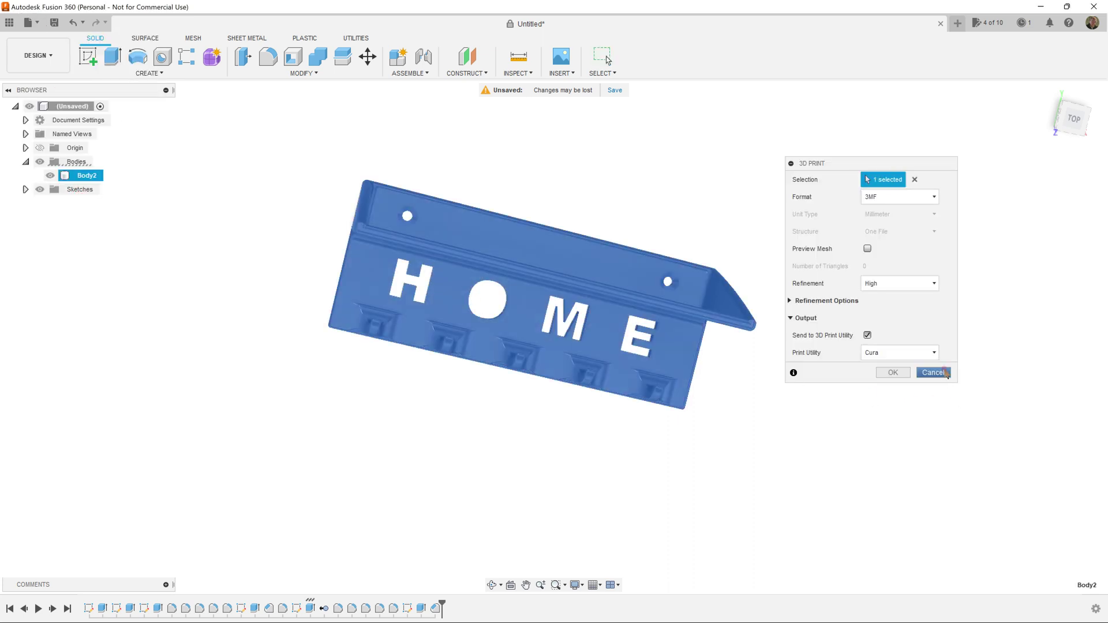
left_click(893, 352)
left_click(895, 393)
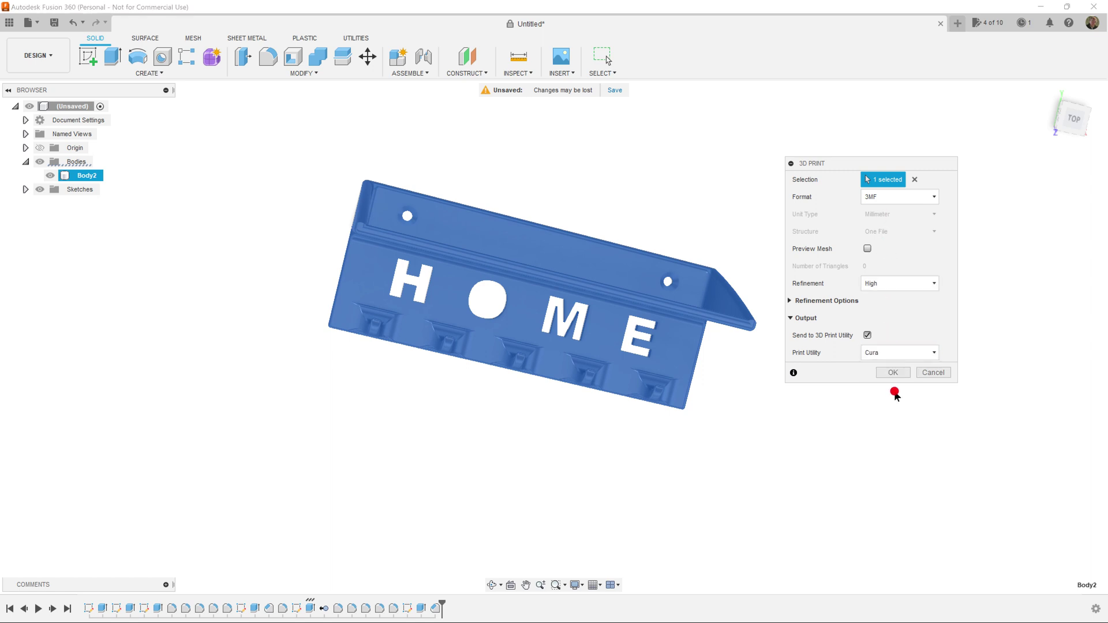
left_click(893, 374)
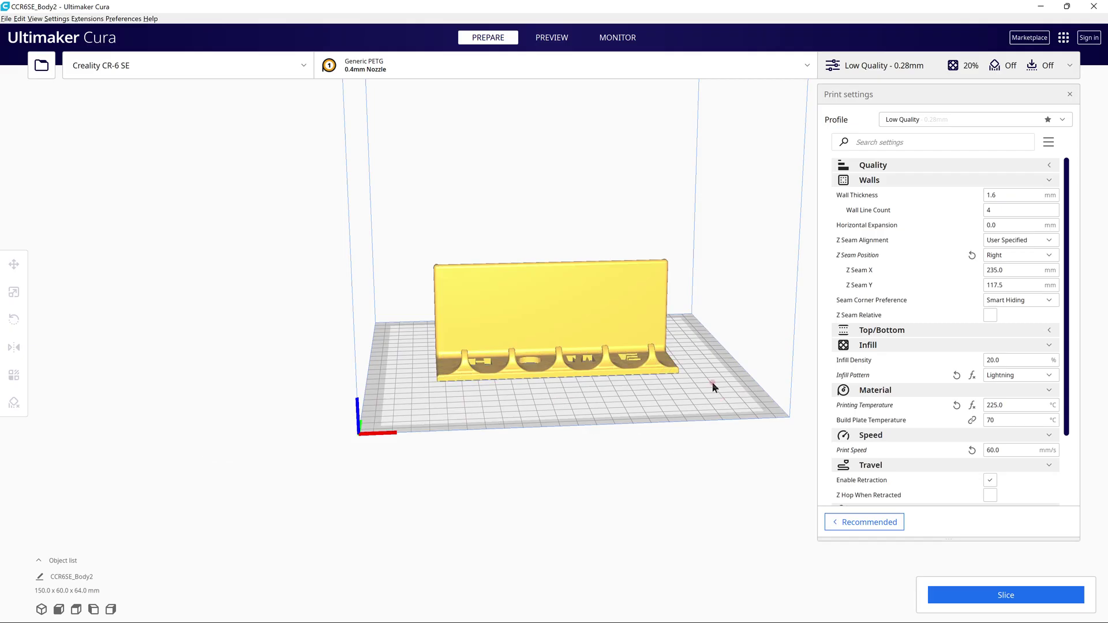
Step: Orbit the Cura build-plate view around the key holder model
right_click_drag(711, 382, 445, 340)
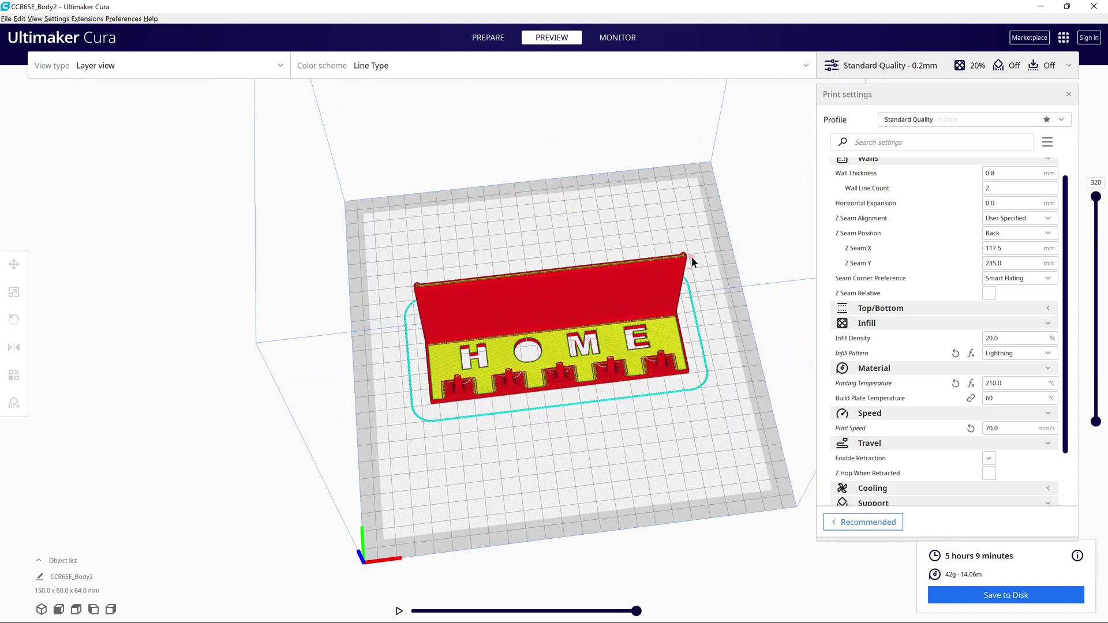